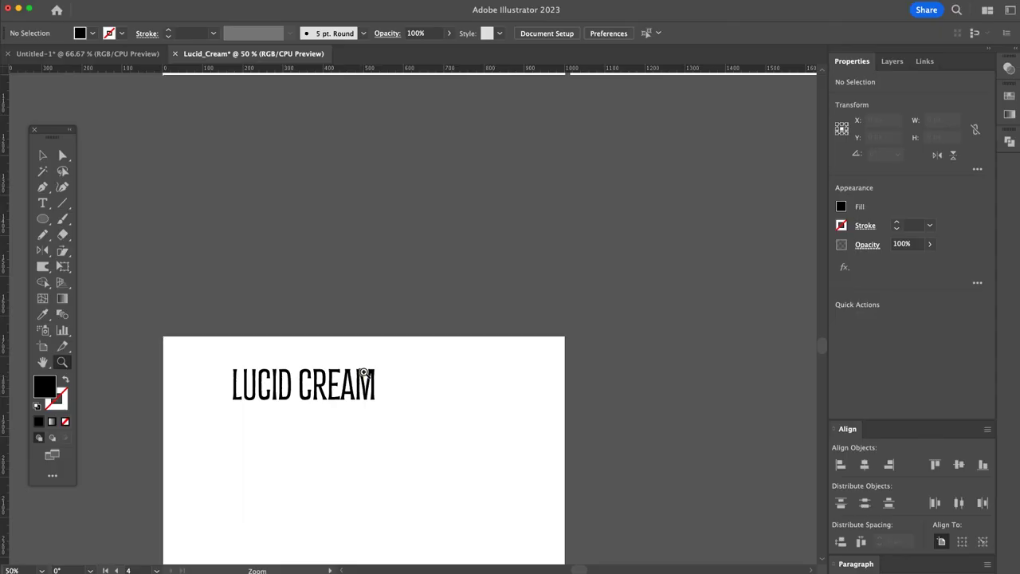
# - Duplicate the LUCID CREAM text directly below the original
pyautogui.click(473, 321)
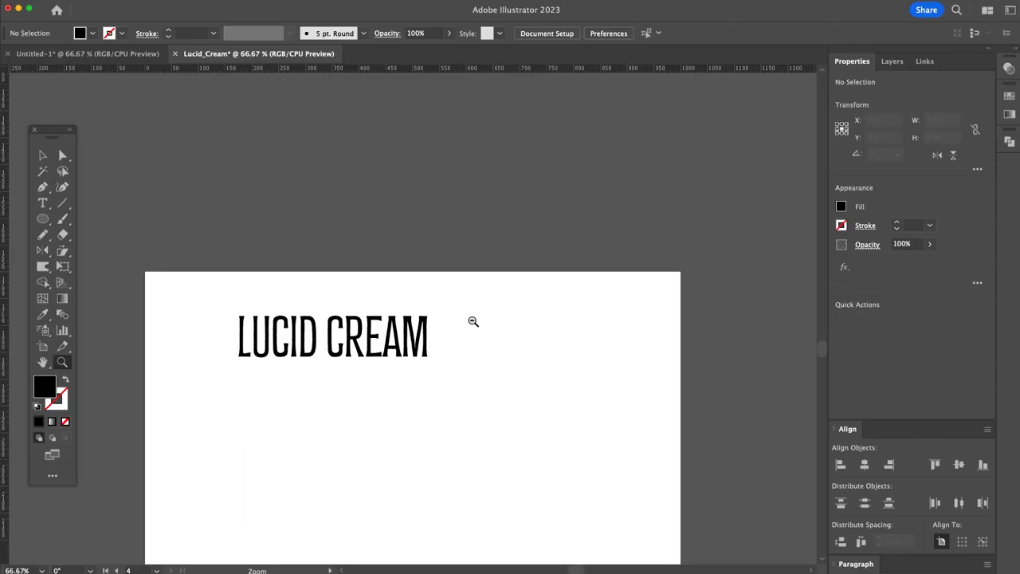
pyautogui.click(407, 351)
pyautogui.moveTo(403, 380); pyautogui.dragTo(403, 480)
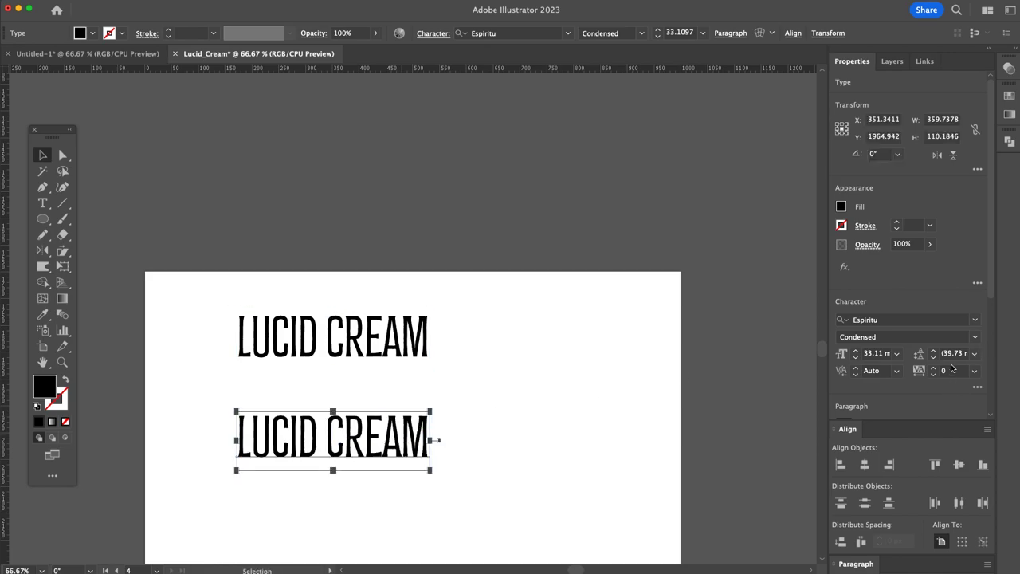
# - Try the Script style of the Espiritu font on the lower text copy, and return it to Condensed
pyautogui.click(973, 337)
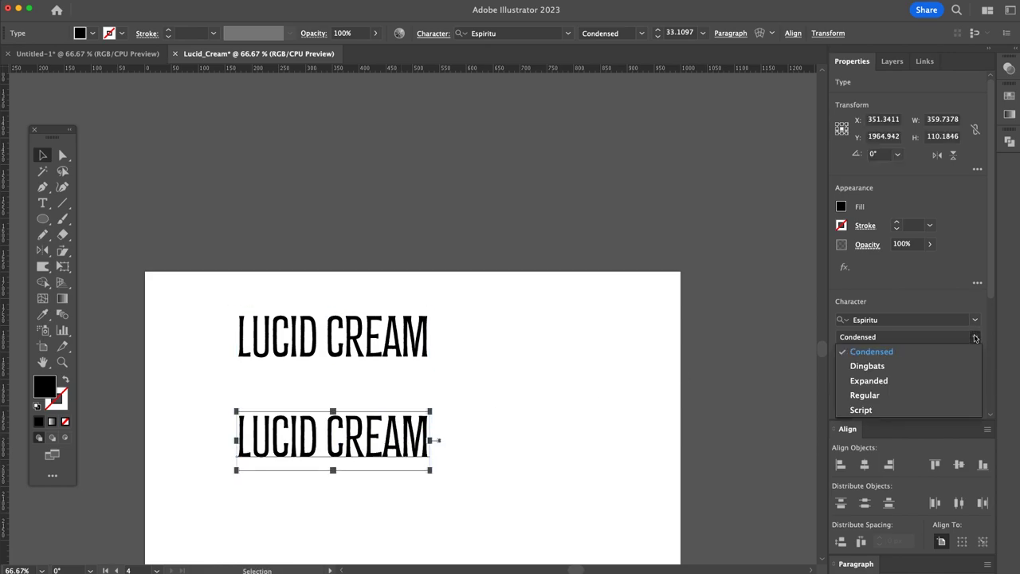
pyautogui.click(905, 409)
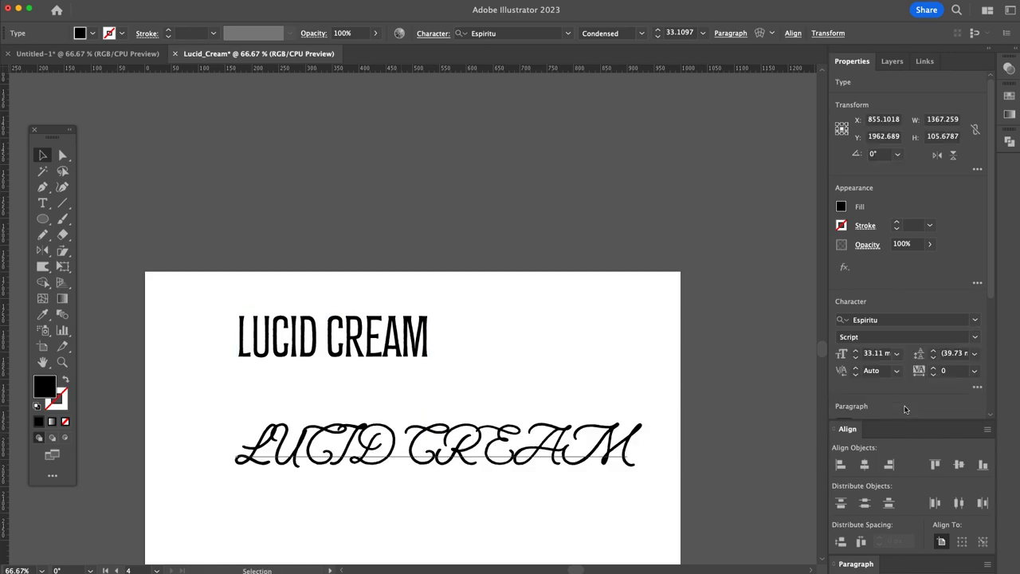
pyautogui.click(971, 336)
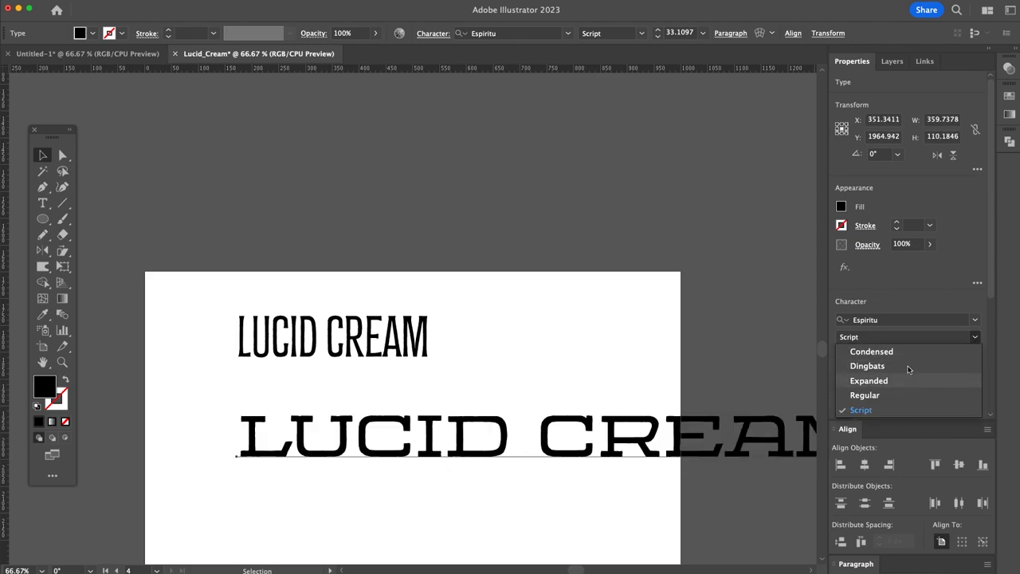
pyautogui.click(885, 351)
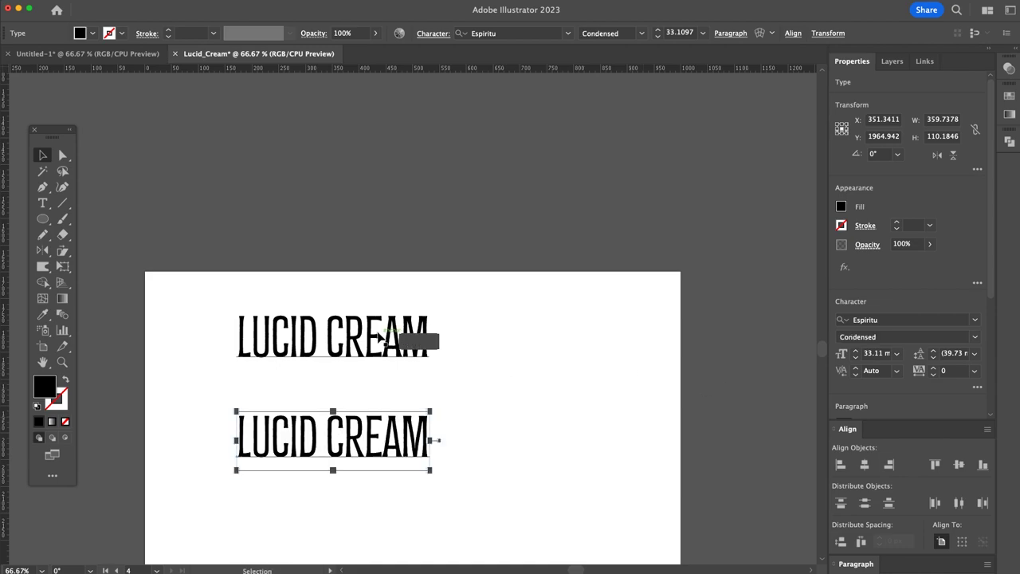
# - Try converting the lower LUCID CREAM text to outlines
pyautogui.moveTo(364, 443); pyautogui.dragTo(333, 324)
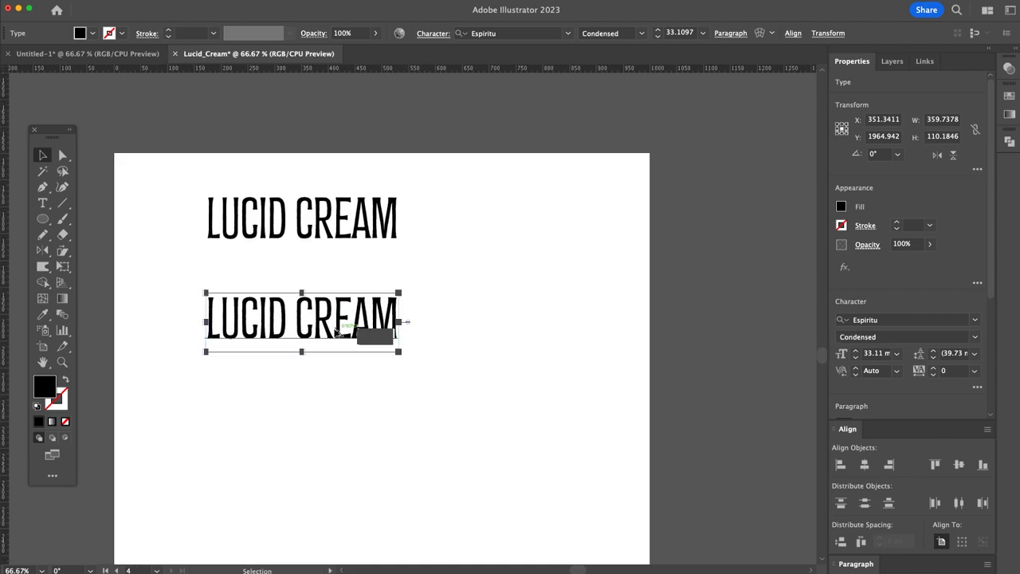
pyautogui.press('super+shift+o')
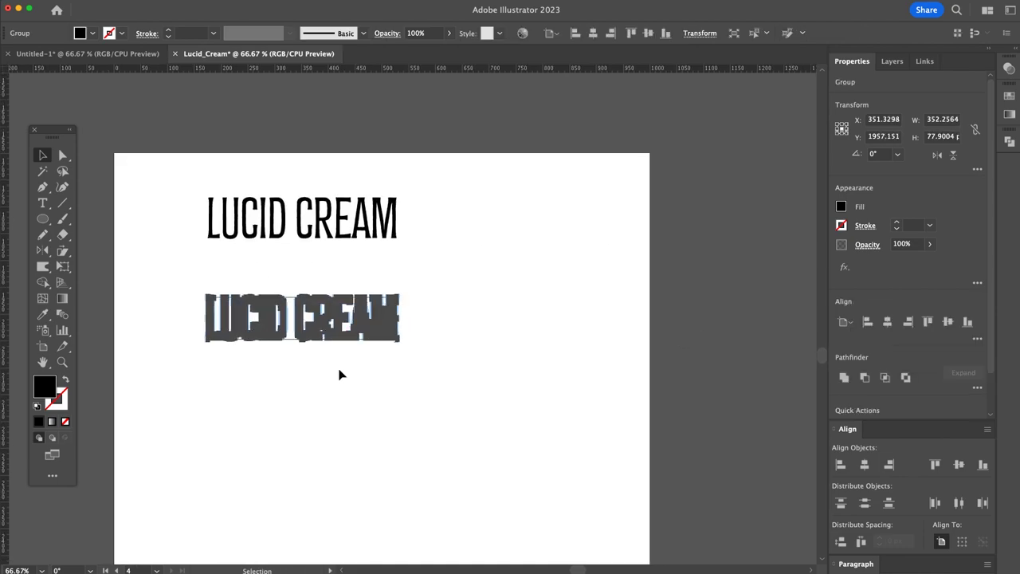
pyautogui.click(341, 374)
pyautogui.press('z')
pyautogui.click(348, 318)
pyautogui.click(348, 319)
pyautogui.moveTo(354, 363); pyautogui.dragTo(332, 364)
pyautogui.press('v')
pyautogui.click(446, 358)
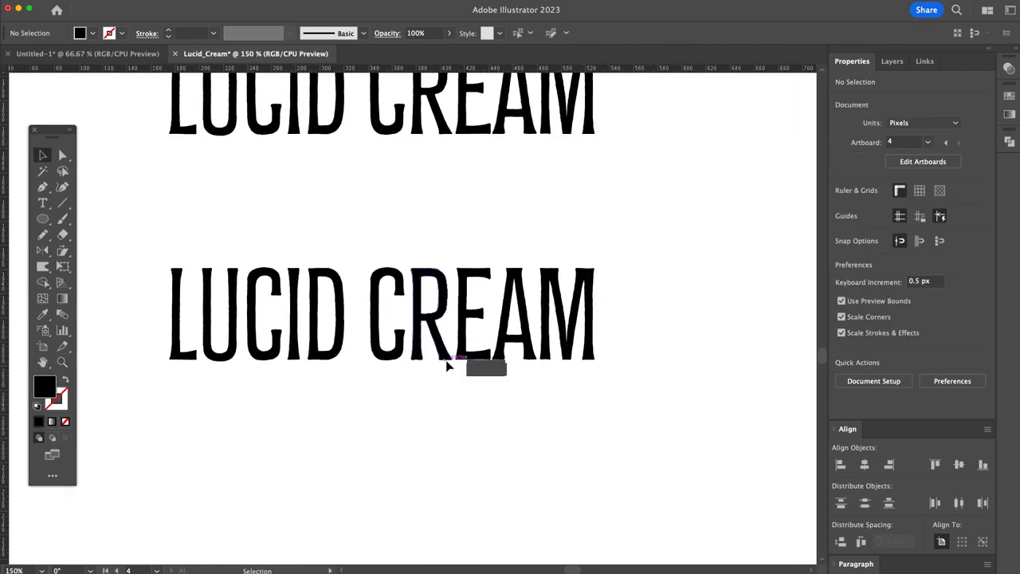
pyautogui.click(590, 416)
pyautogui.press('super+z')
# - Set the tracking of the lower LUCID CREAM text to 50
pyautogui.click(496, 330)
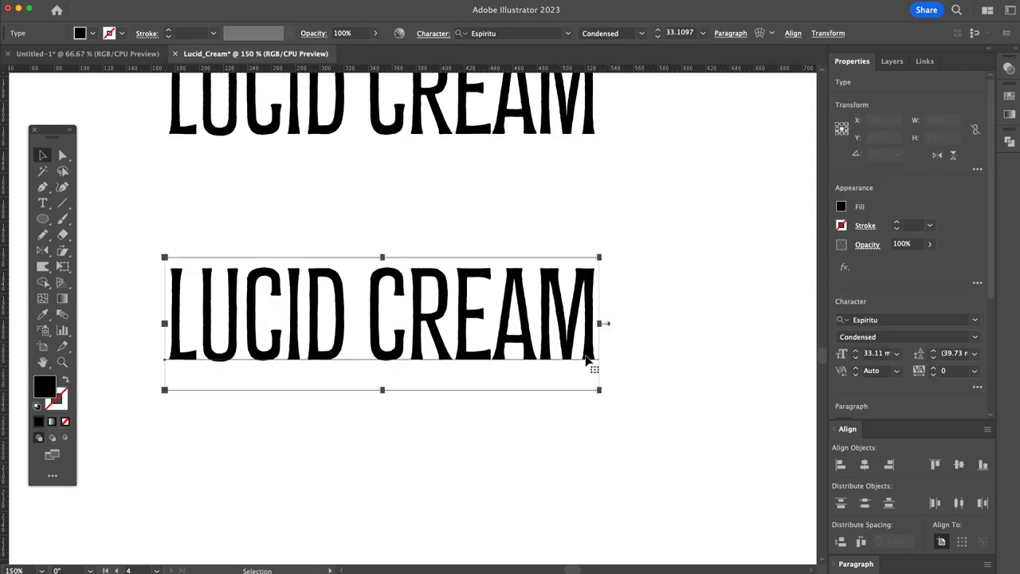
pyautogui.click(975, 372)
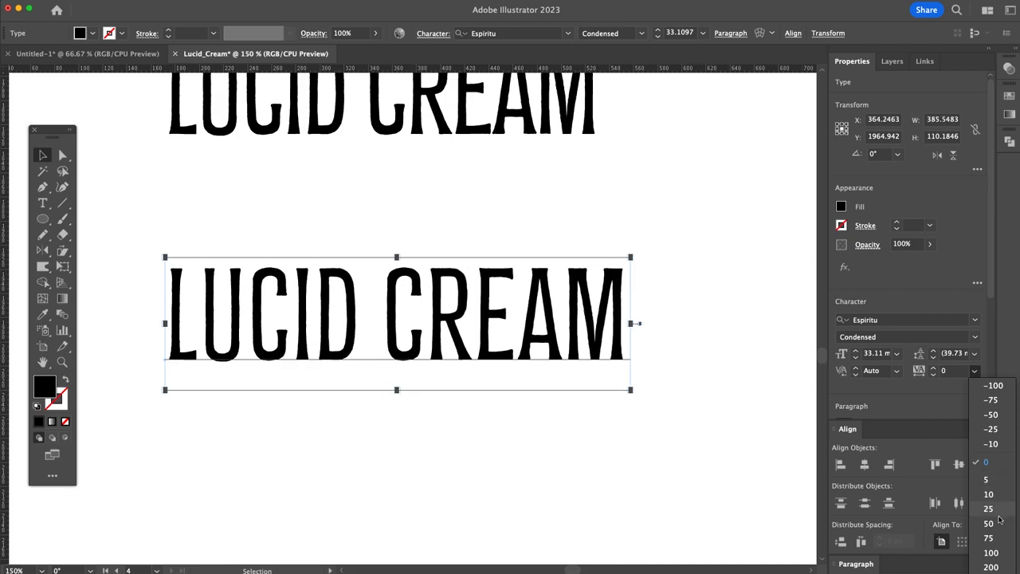
pyautogui.click(992, 437)
pyautogui.click(662, 457)
pyautogui.press('z')
pyautogui.keyDown('alt'); pyautogui.click(466, 374); pyautogui.keyUp('alt')
pyautogui.keyDown('alt'); pyautogui.click(471, 419); pyautogui.keyUp('alt')
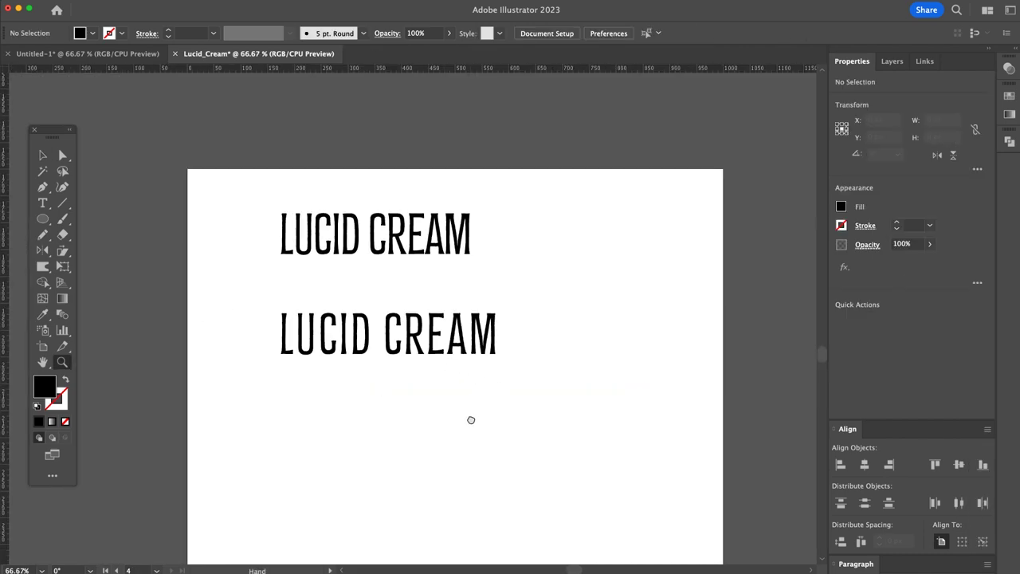
# - Convert the widely tracked LUCID CREAM text to outlines
pyautogui.press('v')
pyautogui.click(356, 321)
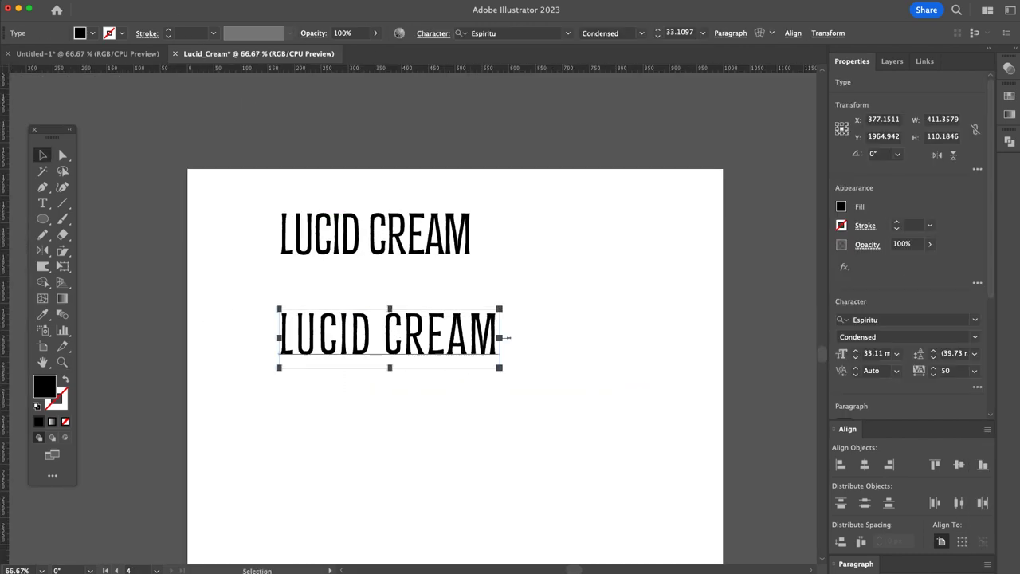
pyautogui.click(190, 1)
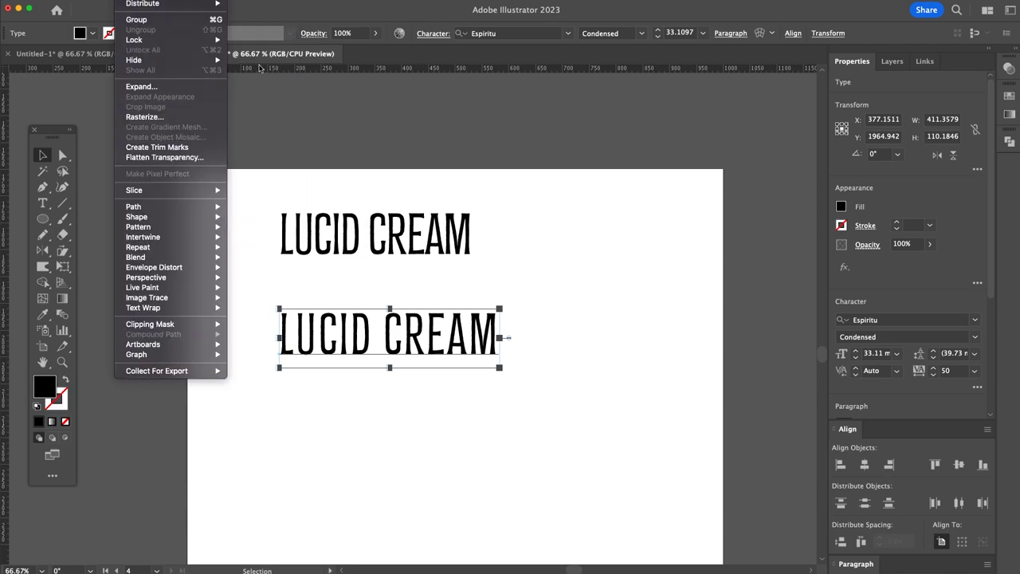
pyautogui.click(473, 341)
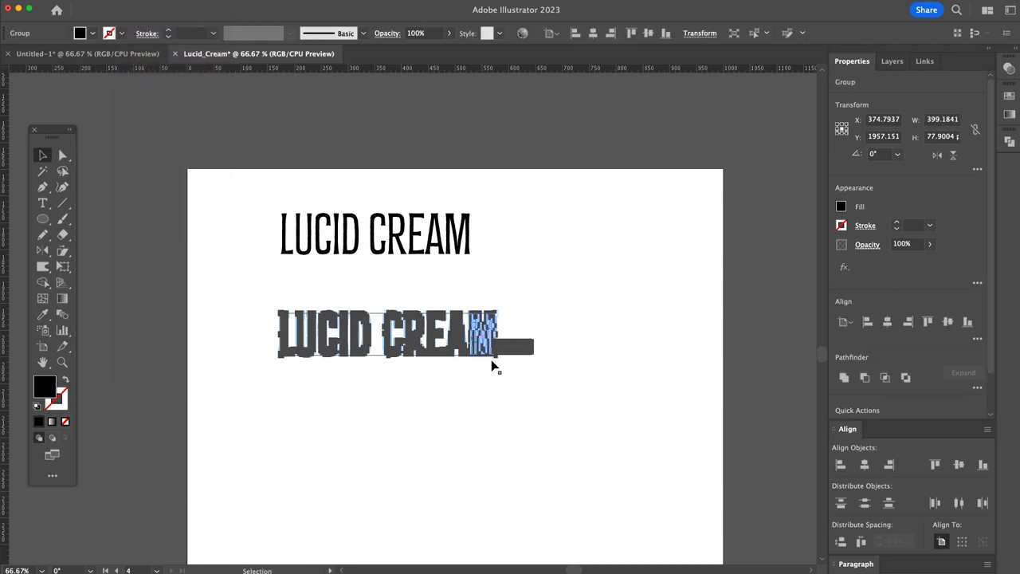
# - Thicken the outlined lettering with an Offset Path of 1 px, using Round joins and a miter limit of 4
pyautogui.click(146, 1)
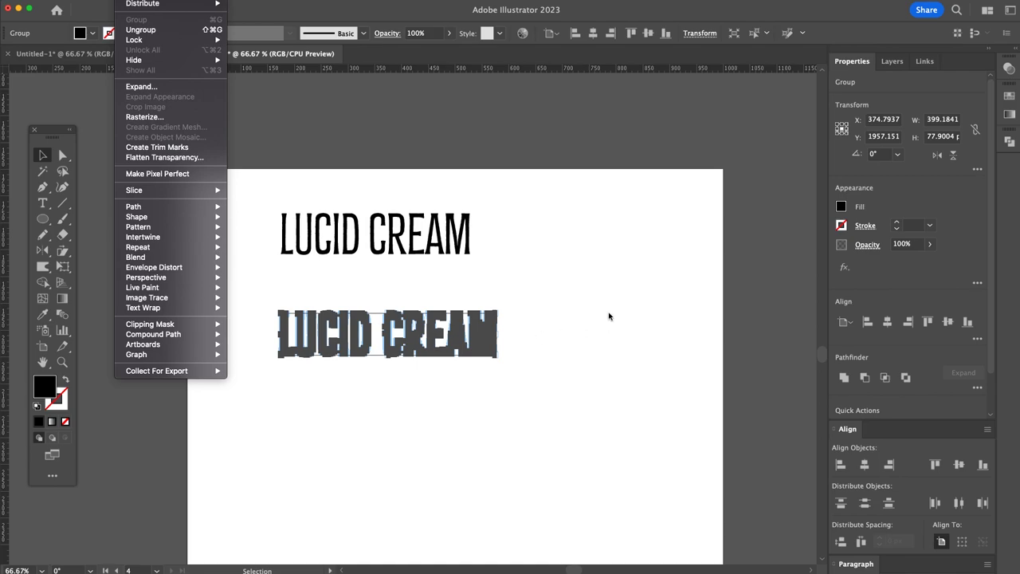
pyautogui.moveTo(200, 206)
pyautogui.click(261, 243)
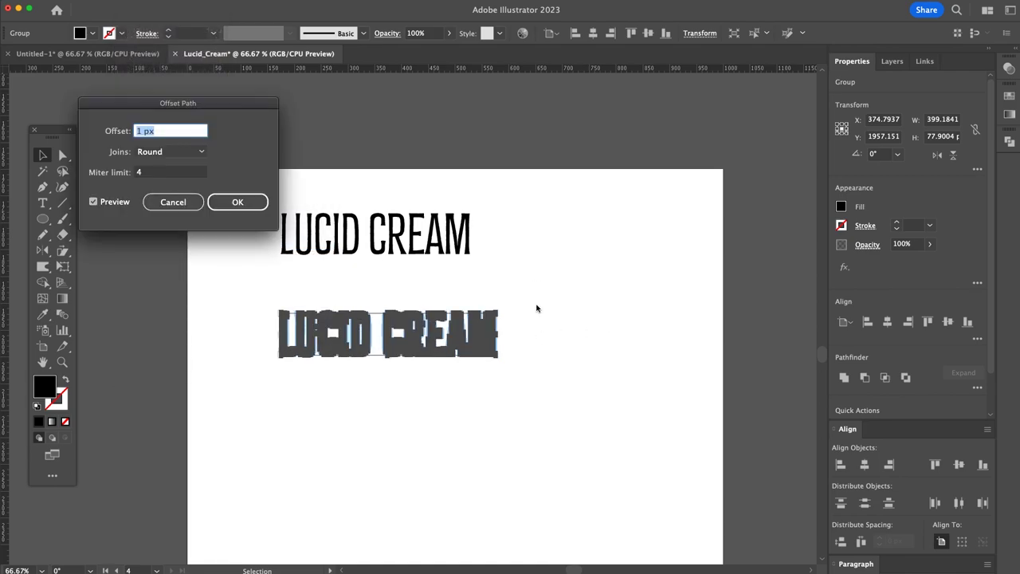
pyautogui.press('Return')
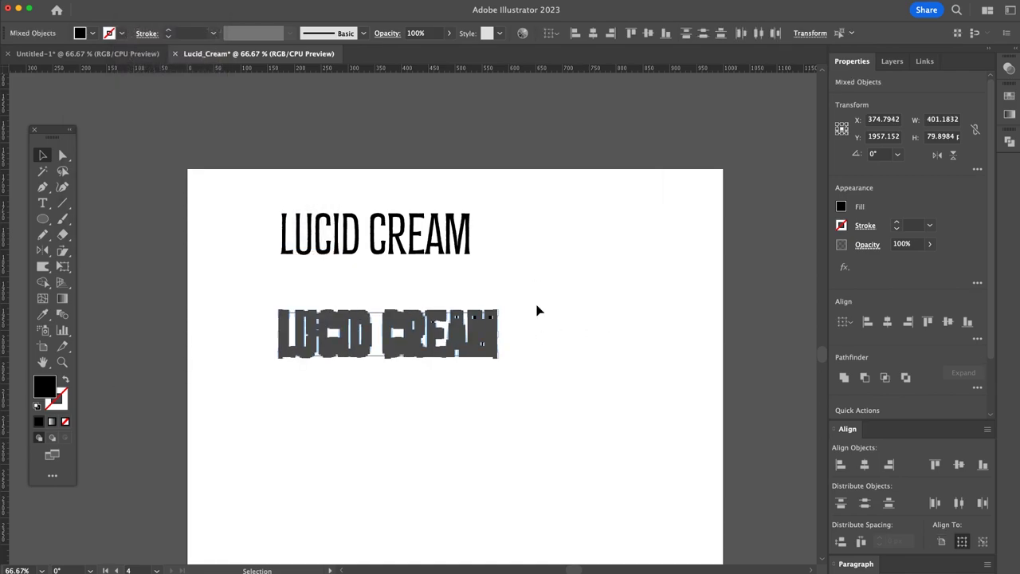
pyautogui.click(536, 310)
pyautogui.moveTo(537, 310); pyautogui.dragTo(250, 353)
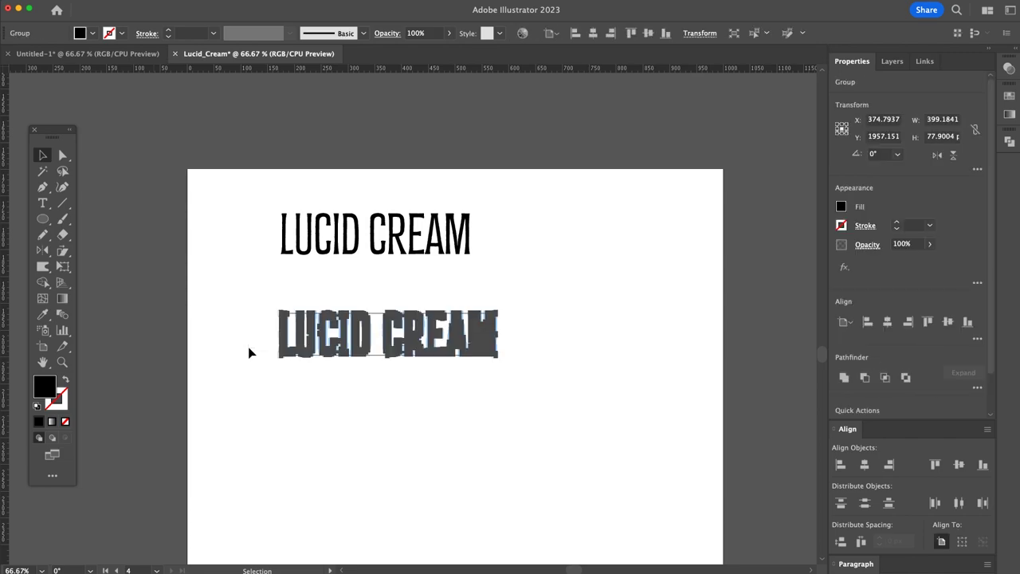
pyautogui.click(424, 429)
# - Place the thin LUCID CREAM near the artboard's upper-left corner and the bold version beside it near the upper-right corner
pyautogui.press('z')
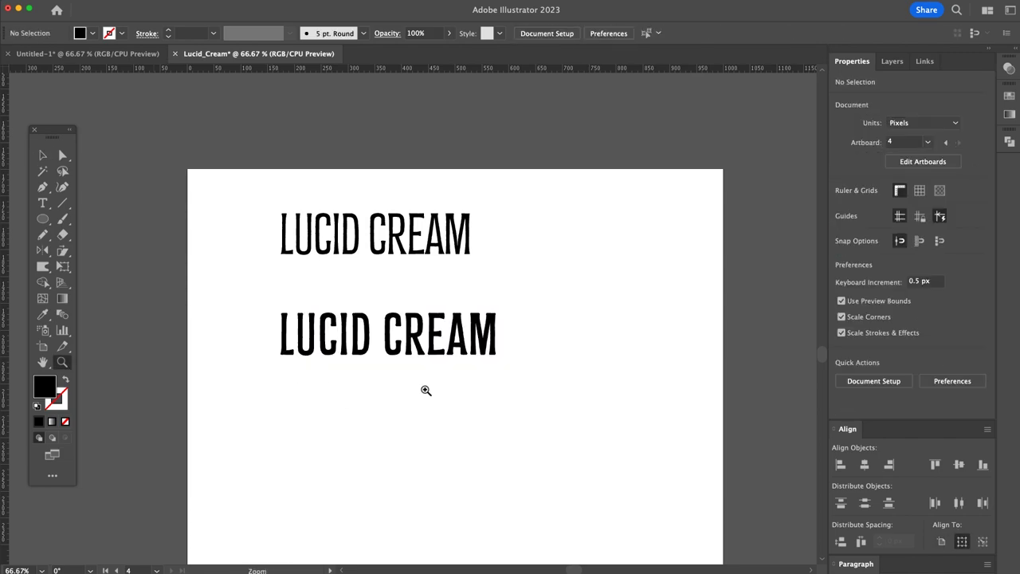
pyautogui.click(415, 336)
pyautogui.click(415, 337)
pyautogui.moveTo(445, 391); pyautogui.dragTo(509, 481)
pyautogui.press('v')
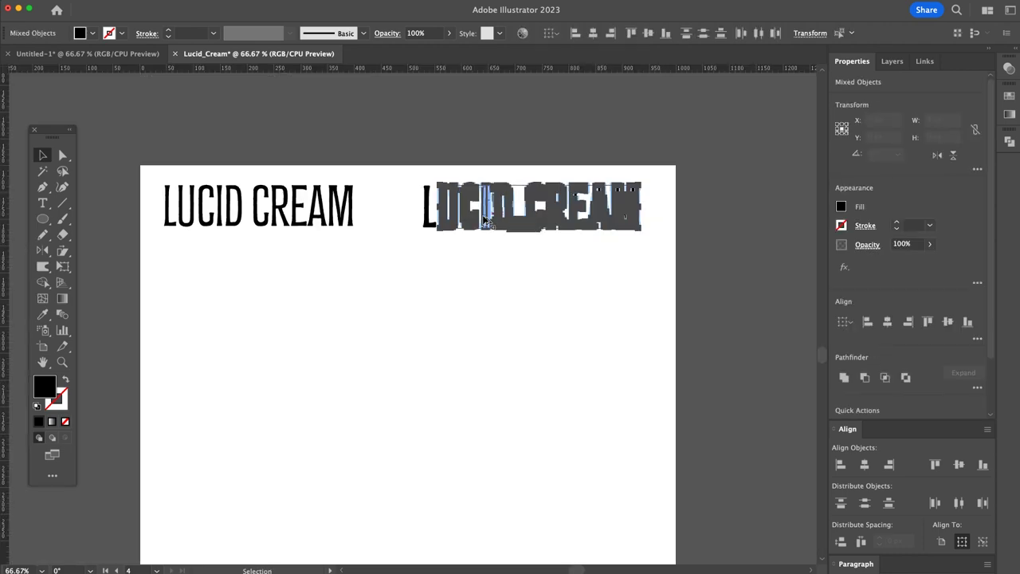
pyautogui.moveTo(474, 223); pyautogui.dragTo(427, 223)
pyautogui.press('super+v')
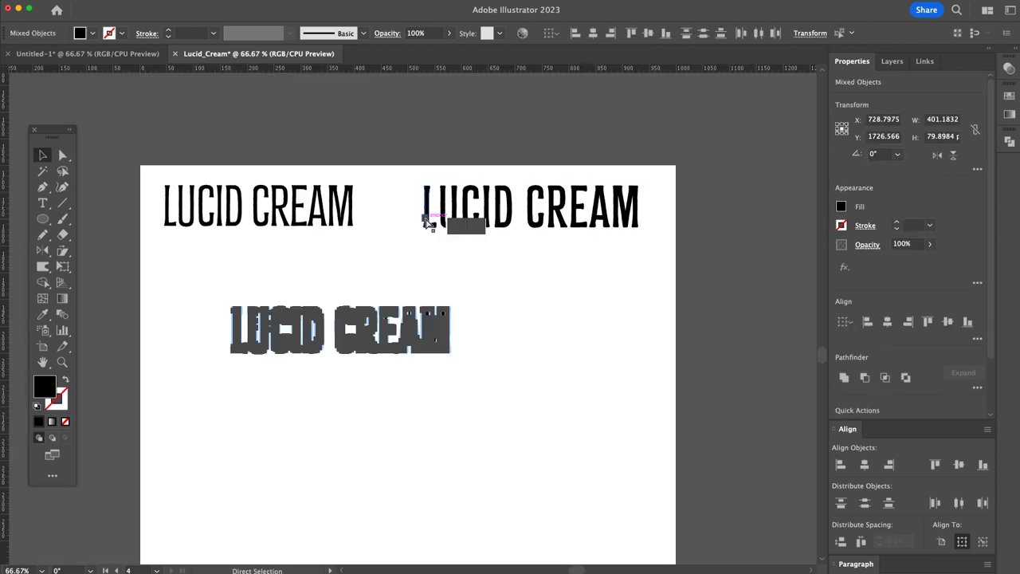
pyautogui.press('super+shift+g')
pyautogui.press('Delete')
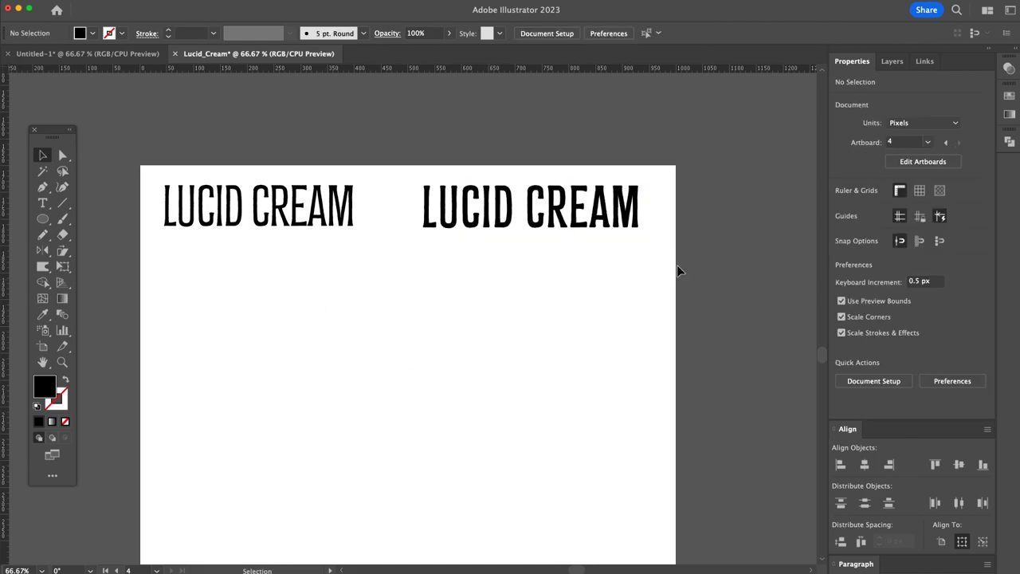
# - Group all the bold LUCID CREAM letter shapes and place a duplicate of the group in the empty area below
pyautogui.moveTo(678, 269); pyautogui.dragTo(416, 180)
pyautogui.press('super+g')
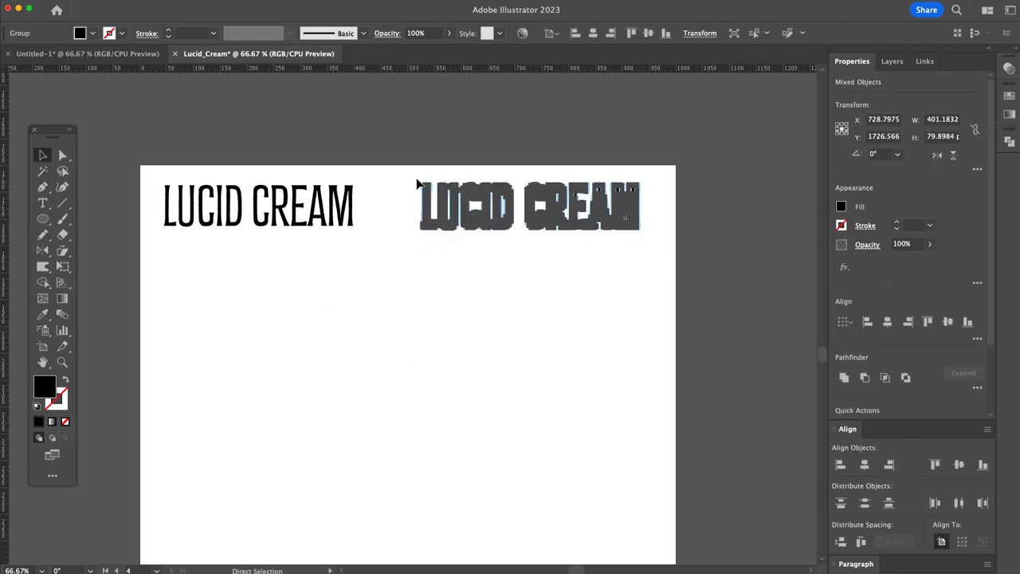
pyautogui.moveTo(471, 209); pyautogui.dragTo(332, 333)
pyautogui.click(398, 299)
# - Inside the duplicated bold group, move the word CREAM directly beneath LUCID to form a left-aligned two-line stack
pyautogui.press('z')
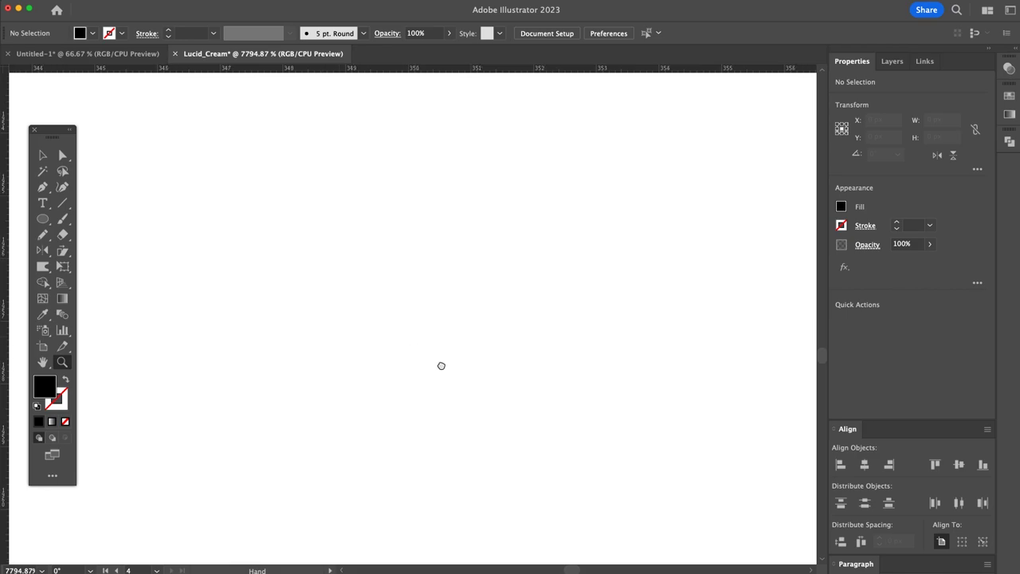
pyautogui.press('super+minus')
pyautogui.press('super+minus')
pyautogui.press('super+minus')
pyautogui.press('super+minus')
pyautogui.press('super+minus')
pyautogui.press('super+minus')
pyautogui.press('super+minus')
pyautogui.scroll(-7, 341, 278)
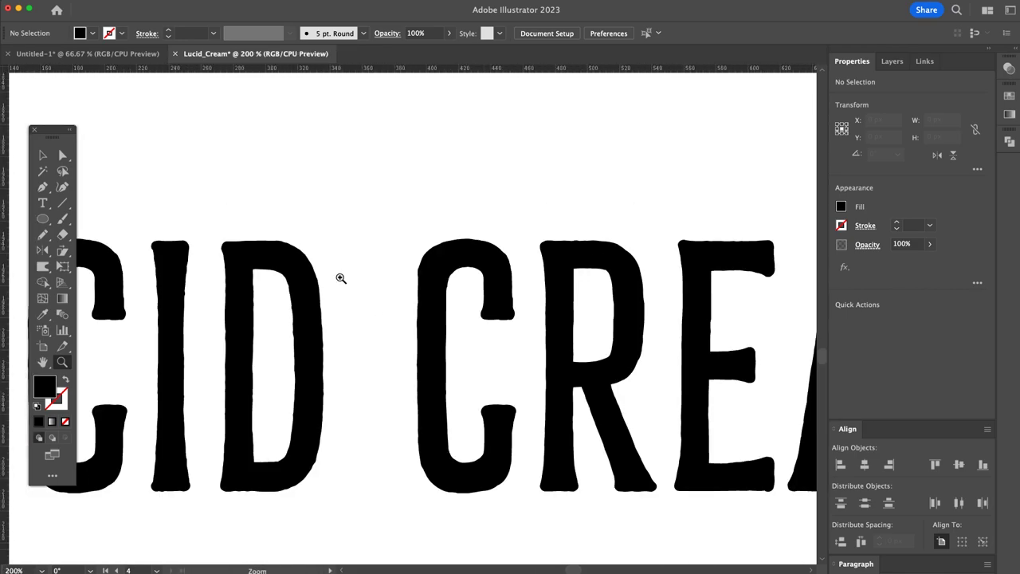
pyautogui.moveTo(717, 437); pyautogui.dragTo(357, 476)
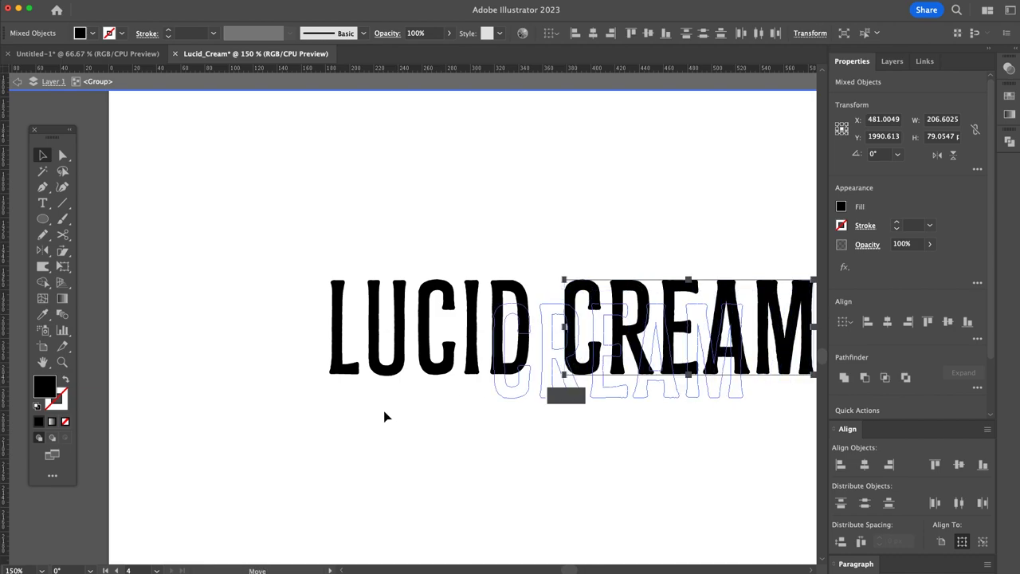
pyautogui.click(598, 305)
pyautogui.press('z')
pyautogui.keyDown('alt'); pyautogui.click(577, 321); pyautogui.keyUp('alt')
# - Duplicate the stacked LUCID CREAM lettering to the right of the first stack
pyautogui.press('v')
pyautogui.moveTo(414, 402); pyautogui.dragTo(197, 368)
pyautogui.moveTo(279, 391); pyautogui.dragTo(483, 382)
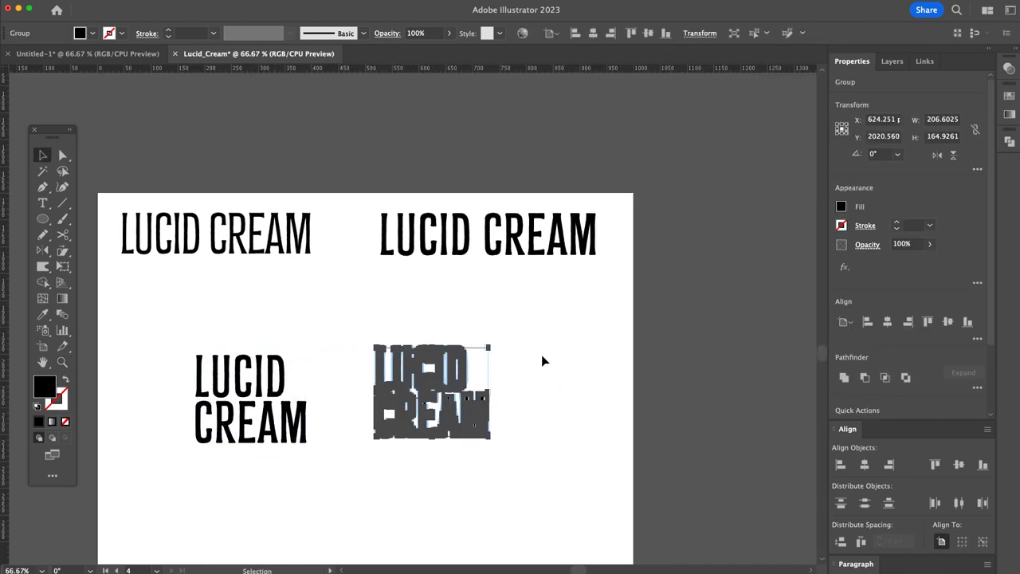
pyautogui.click(544, 359)
# - Scale the word LUCID in a stacked copy to match CREAM's width, and space the two words apart vertically
pyautogui.press('z')
pyautogui.click(468, 355)
pyautogui.press('v')
pyautogui.click(405, 360)
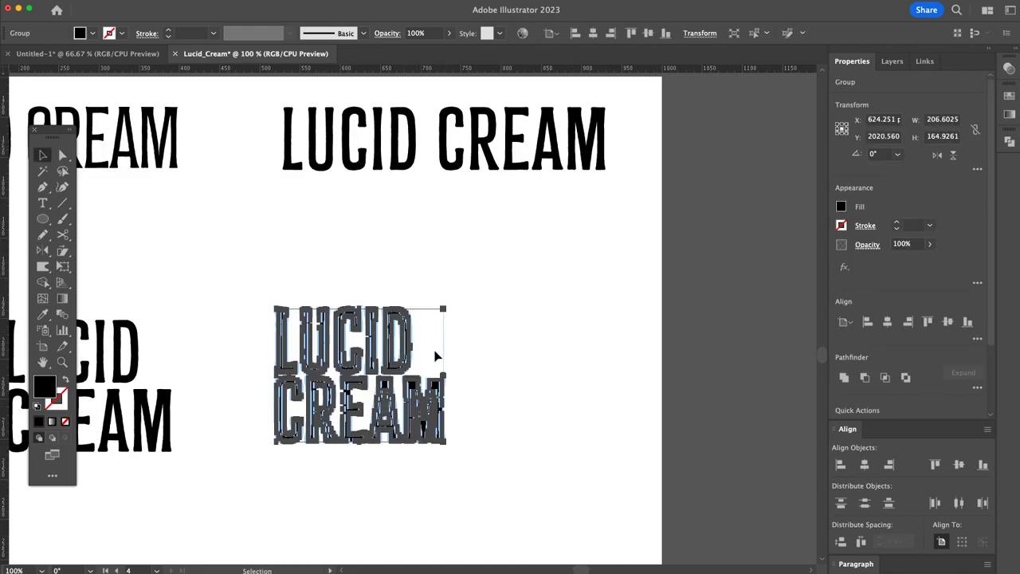
pyautogui.click(383, 338)
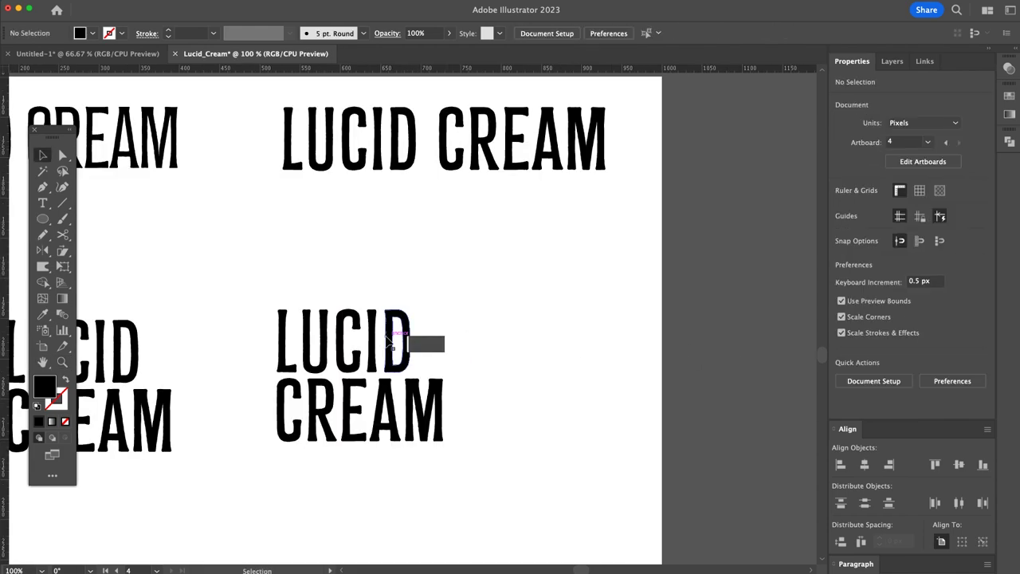
pyautogui.doubleClick(397, 340)
pyautogui.moveTo(205, 330); pyautogui.dragTo(444, 289)
pyautogui.moveTo(443, 290); pyautogui.dragTo(443, 289)
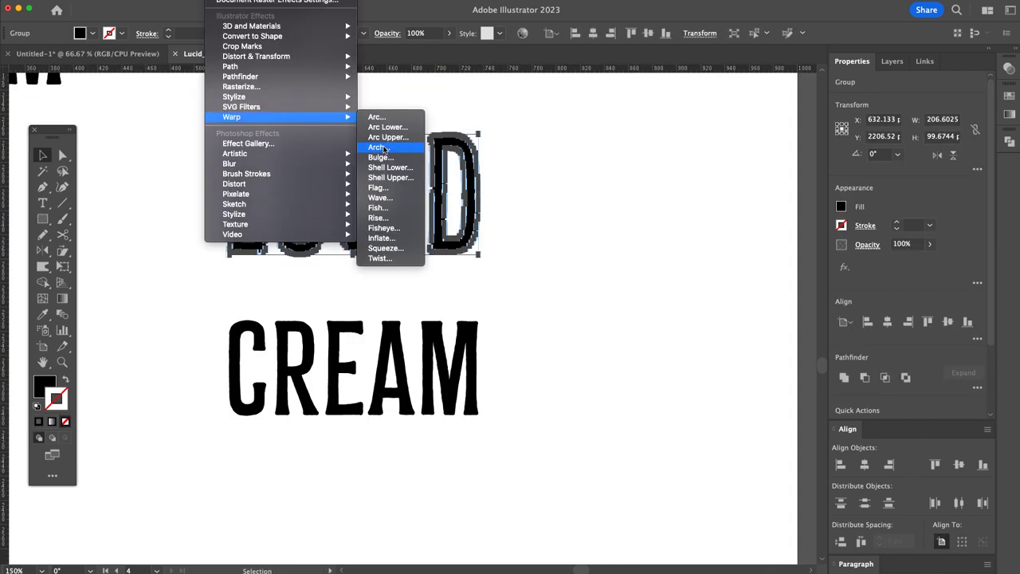
# - Apply the Arch warp effect to both words, bending LUCID upward and CREAM downward
pyautogui.click(415, 144)
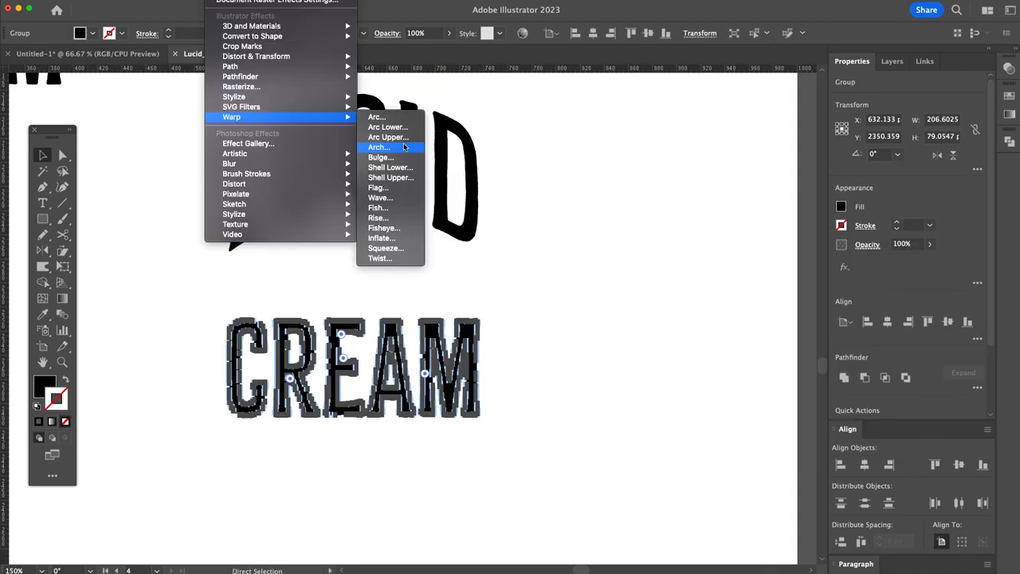
pyautogui.click(404, 145)
pyautogui.press('Return')
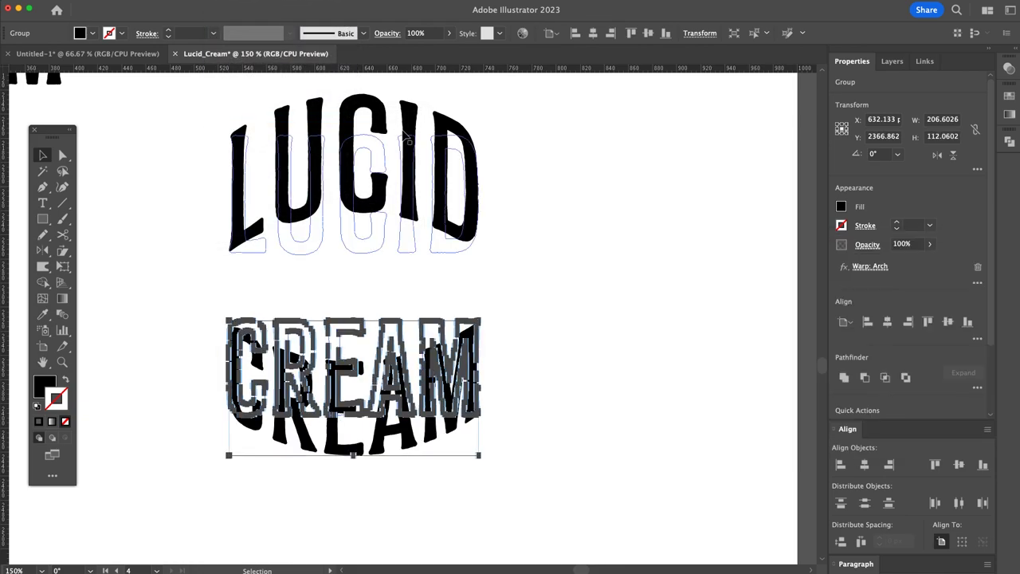
# - Move the arched CREAM up closer to LUCID
pyautogui.click(521, 391)
pyautogui.moveTo(439, 444); pyautogui.dragTo(437, 402)
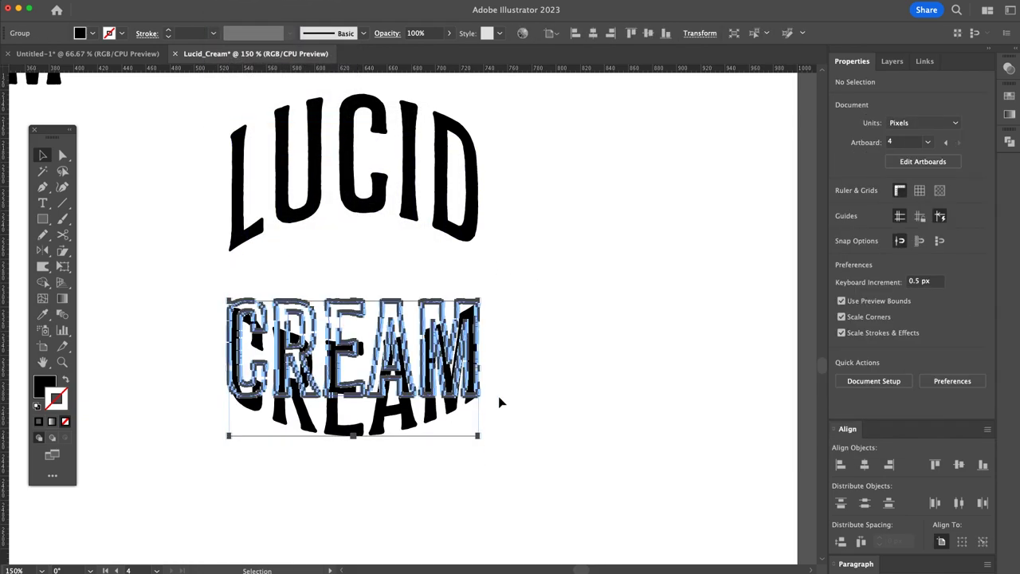
pyautogui.click(513, 415)
# - Trace the linked hand-drawn eye artwork with Image Trace using the [Default] preset
pyautogui.press('z')
pyautogui.keyDown('alt'); pyautogui.click(513, 416); pyautogui.keyUp('alt')
pyautogui.keyDown('alt'); pyautogui.click(514, 416); pyautogui.keyUp('alt')
pyautogui.moveTo(425, 339); pyautogui.dragTo(462, 472)
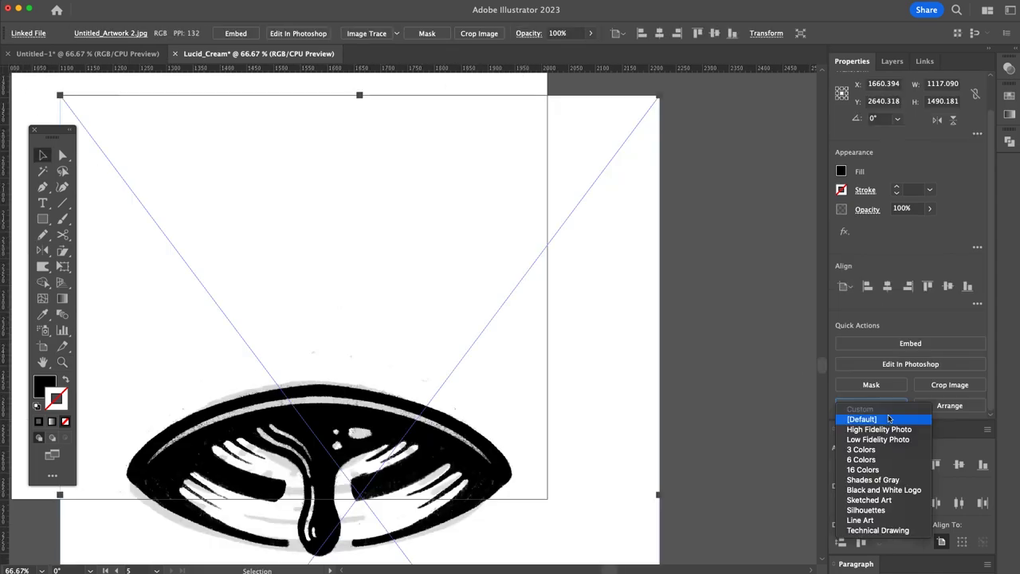
pyautogui.click(514, 371)
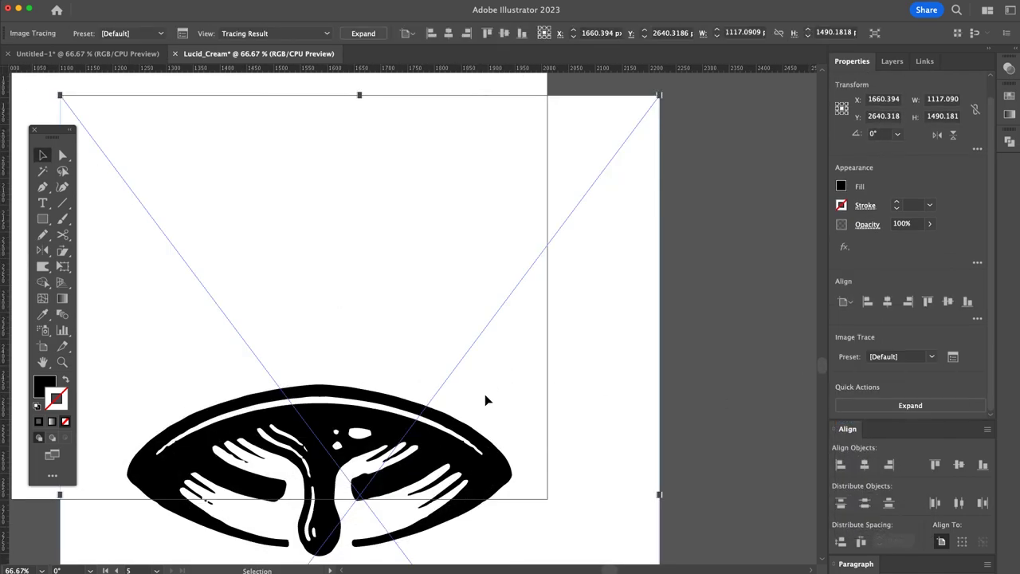
# - Adjust the Threshold of the eye tracing and expand the result into separate vector paths
pyautogui.moveTo(489, 390); pyautogui.dragTo(531, 301)
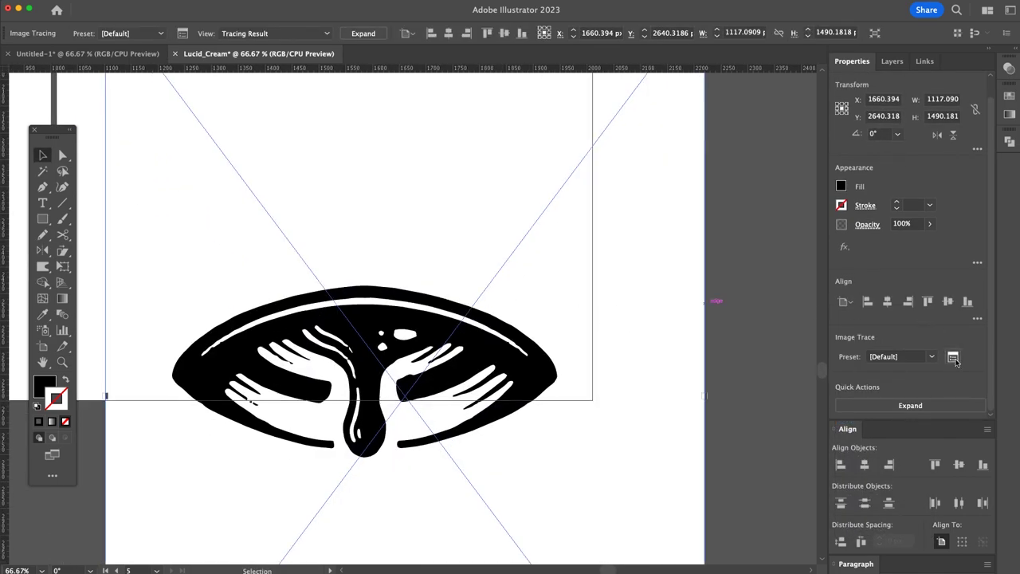
pyautogui.click(952, 357)
pyautogui.moveTo(790, 259); pyautogui.dragTo(813, 260)
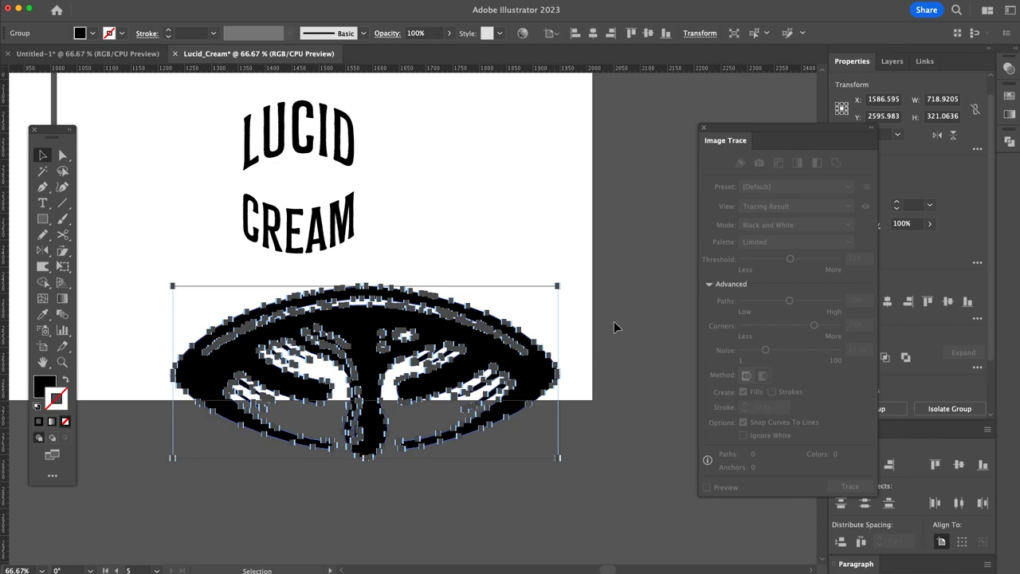
pyautogui.click(615, 325)
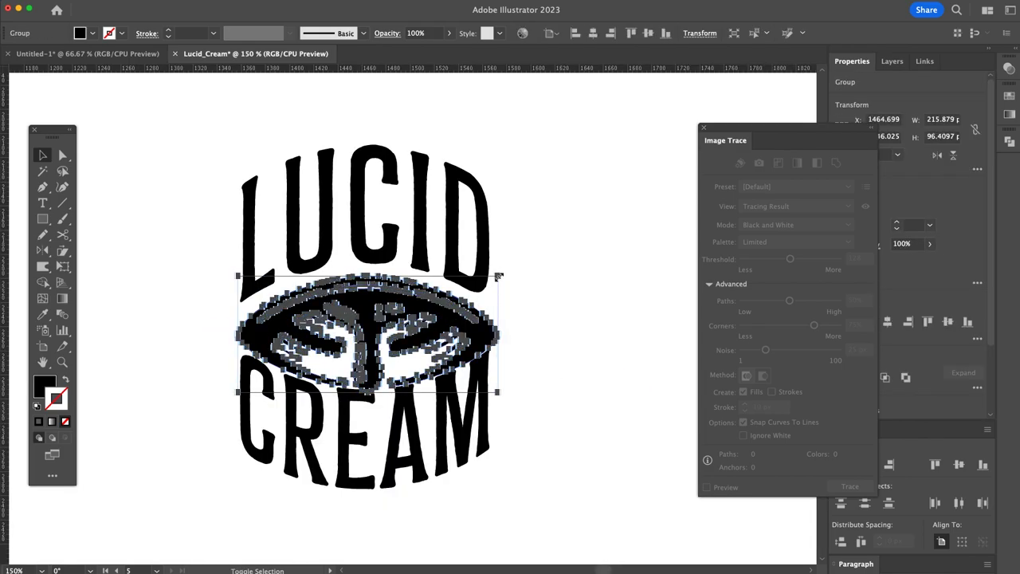
# - Scale the traced eye down and fit it between the arched LUCID and CREAM
pyautogui.moveTo(478, 319); pyautogui.dragTo(510, 327)
pyautogui.click(493, 281)
pyautogui.keyDown('super'); pyautogui.click(440, 328); pyautogui.keyUp('super')
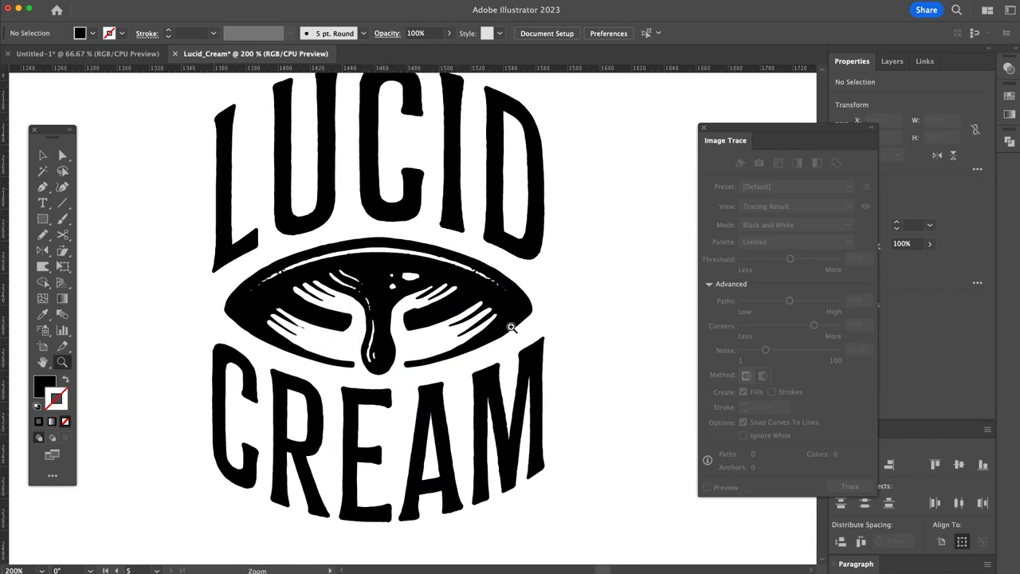
# - Delete the stray specks at the tip of the lower-left lash line in the traced eye
pyautogui.click(483, 327)
pyautogui.click(435, 321)
pyautogui.press('s')
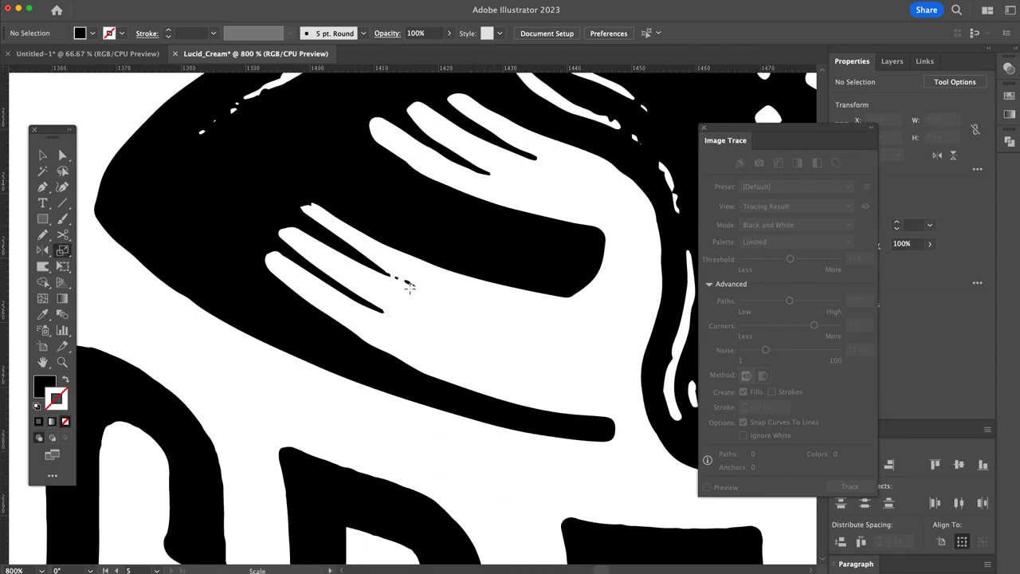
pyautogui.press('a')
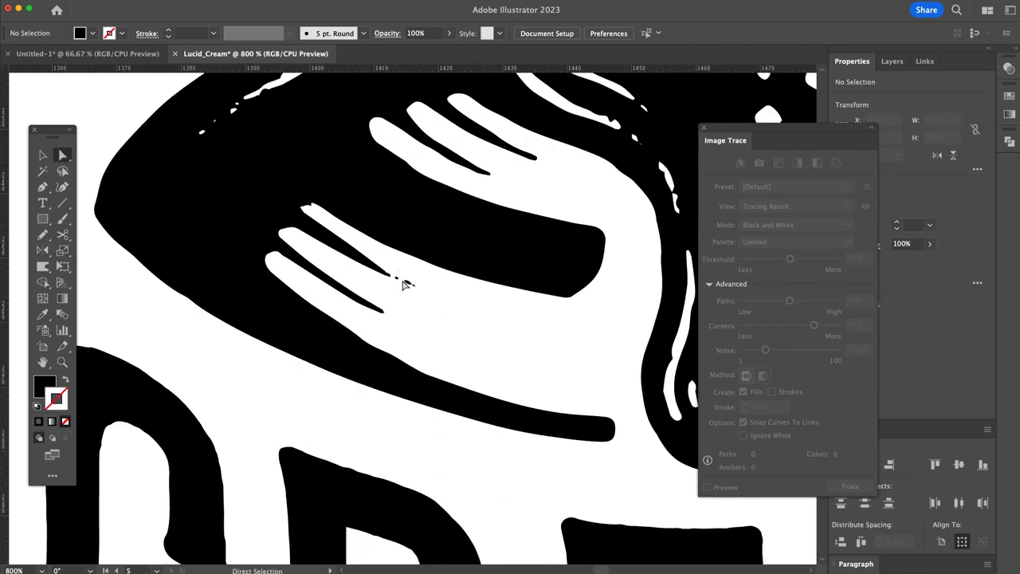
pyautogui.click(402, 282)
pyautogui.press('super+shift+a')
# - Smooth the rough edges of the eye's lash lines with the Smooth tool
pyautogui.press('z')
pyautogui.click(374, 219)
pyautogui.press('v')
pyautogui.click(330, 291)
pyautogui.moveTo(43, 235); pyautogui.dragTo(87, 268)
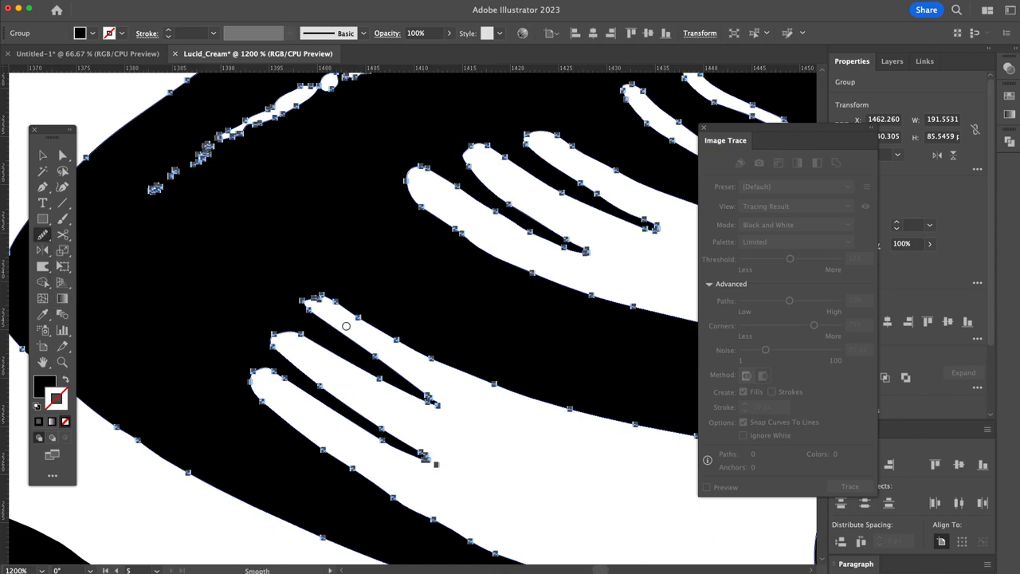
pyautogui.moveTo(330, 295)
pyautogui.mouseDown()
pyautogui.moveTo(301, 313)
pyautogui.moveTo(324, 294)
pyautogui.moveTo(325, 323)
pyautogui.mouseUp()
pyautogui.moveTo(455, 219); pyautogui.dragTo(301, 263)
pyautogui.hscroll(15, 301, 263)
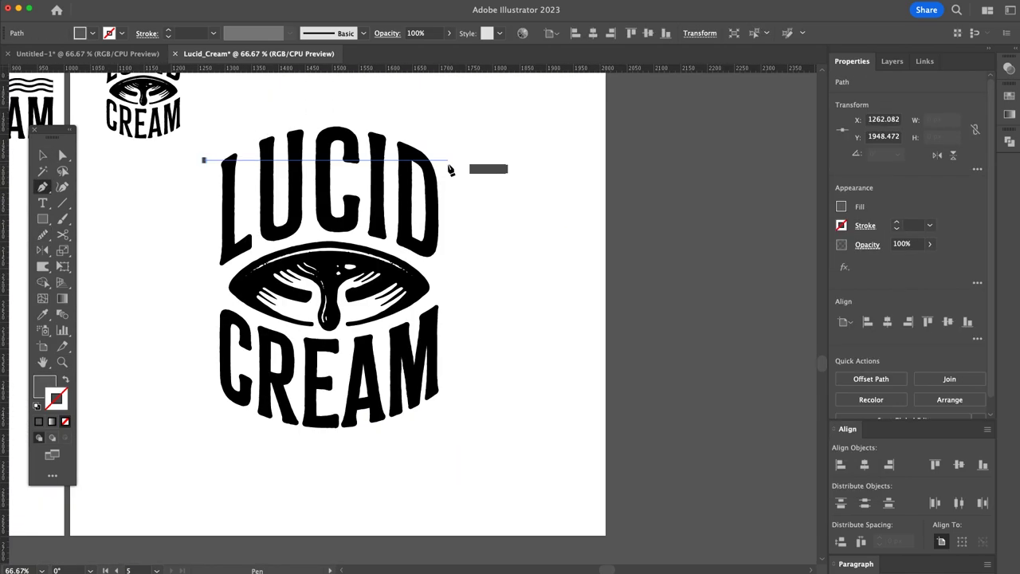
# - Draw a shallow arc about 450 px wide over LUCID with the Pen tool and swap its fill for a stroke
pyautogui.moveTo(442, 164)
pyautogui.mouseDown()
pyautogui.moveTo(528, 244)
pyautogui.moveTo(561, 250)
pyautogui.moveTo(561, 259)
pyautogui.mouseUp()
pyautogui.press('v')
pyautogui.click(491, 154)
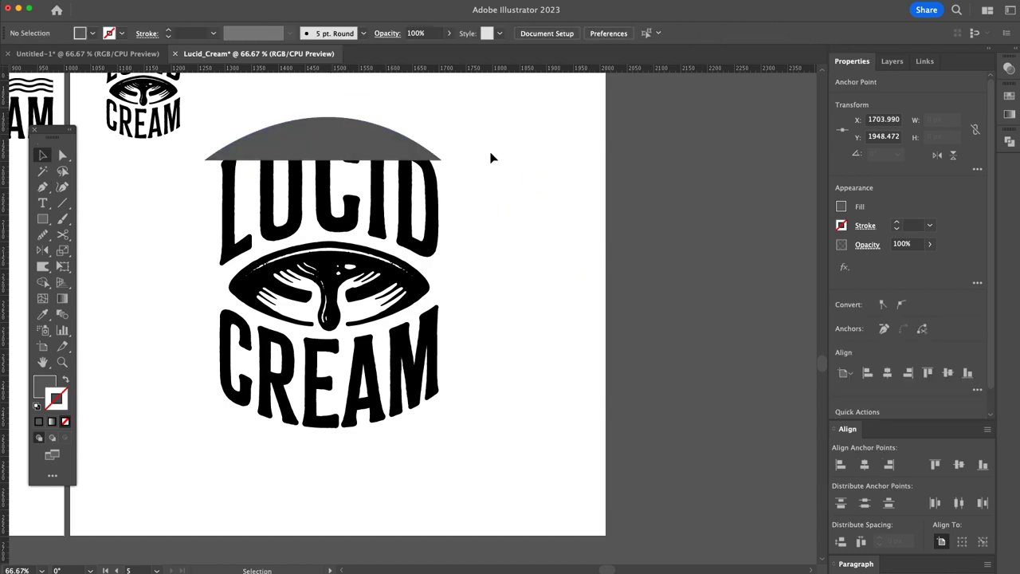
pyautogui.click(407, 148)
pyautogui.hotkey('shift', 'x')
pyautogui.click(525, 138)
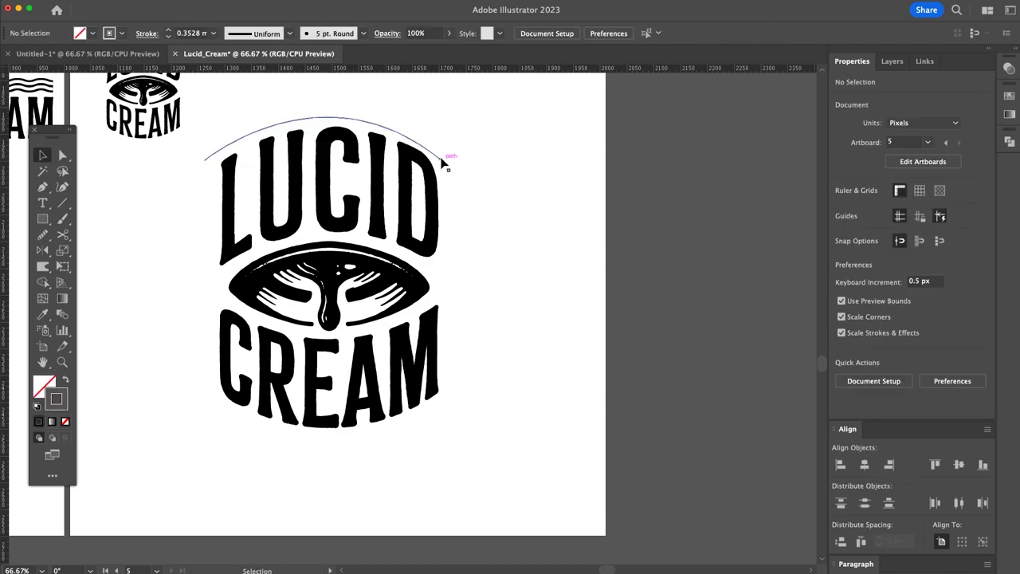
# - Adjust the arc's right end anchor and move the arc slightly higher above LUCID
pyautogui.click(444, 162)
pyautogui.press('a')
pyautogui.click(444, 160)
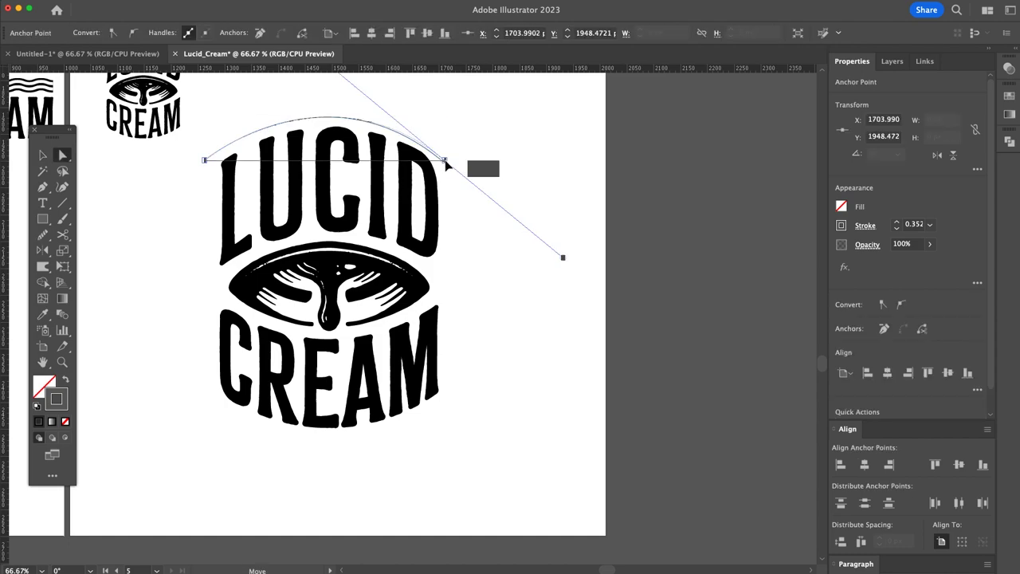
pyautogui.press('v')
pyautogui.click(481, 149)
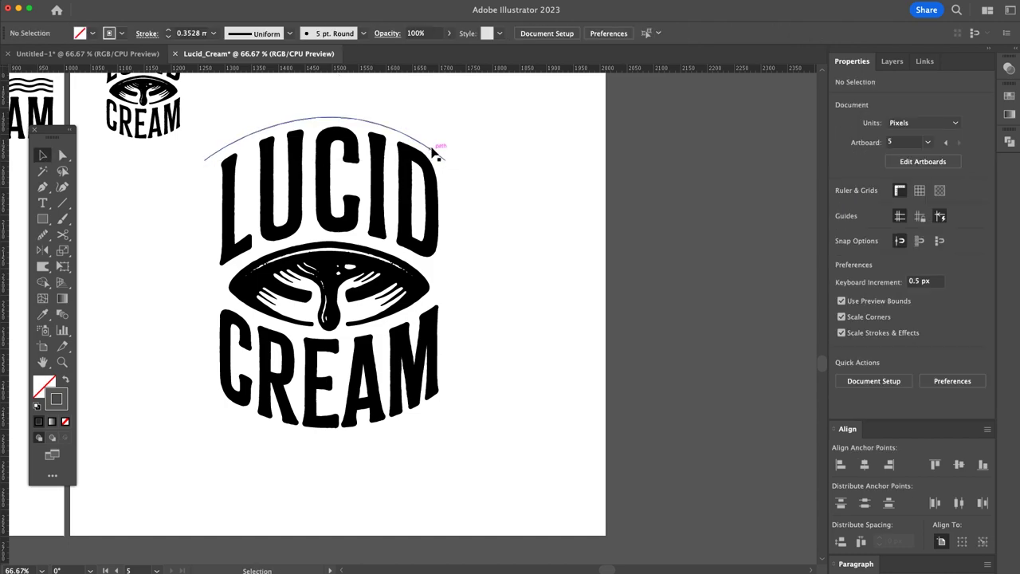
pyautogui.click(432, 148)
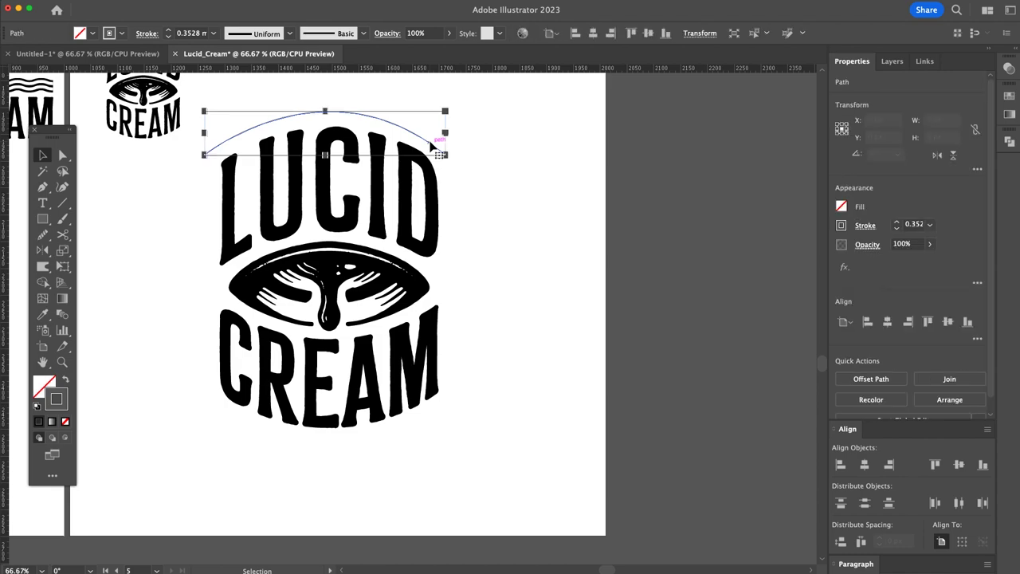
# - Set the stroke weight of the arc above LUCID to 1 mm
pyautogui.press('z')
pyautogui.click(375, 183)
pyautogui.press('a')
pyautogui.click(493, 210)
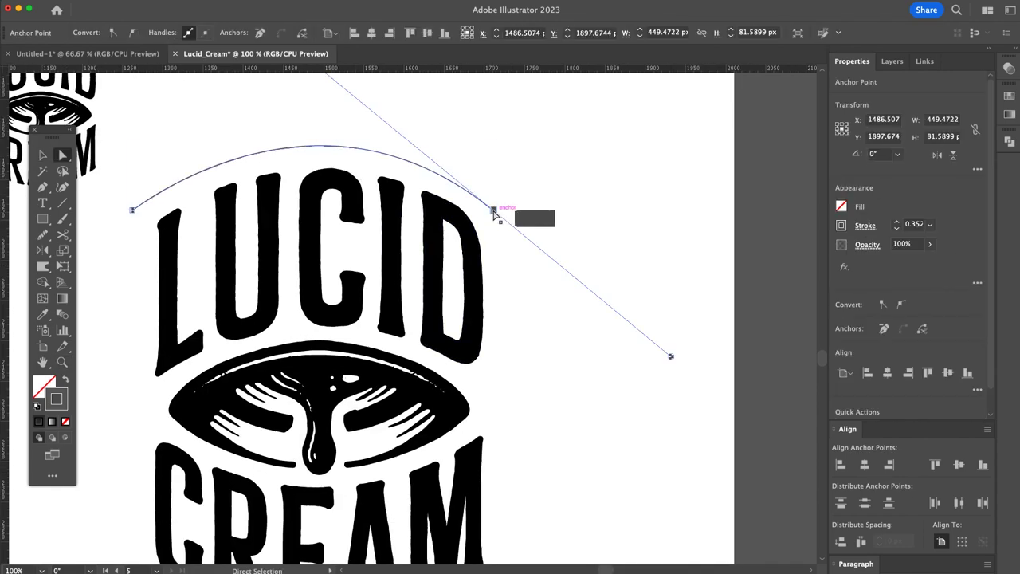
pyautogui.click(458, 171)
pyautogui.click(168, 30)
pyautogui.click(484, 203)
# - Copy the arc, rotate the copy 180° and position it just below CREAM
pyautogui.moveTo(479, 185); pyautogui.dragTo(479, 498)
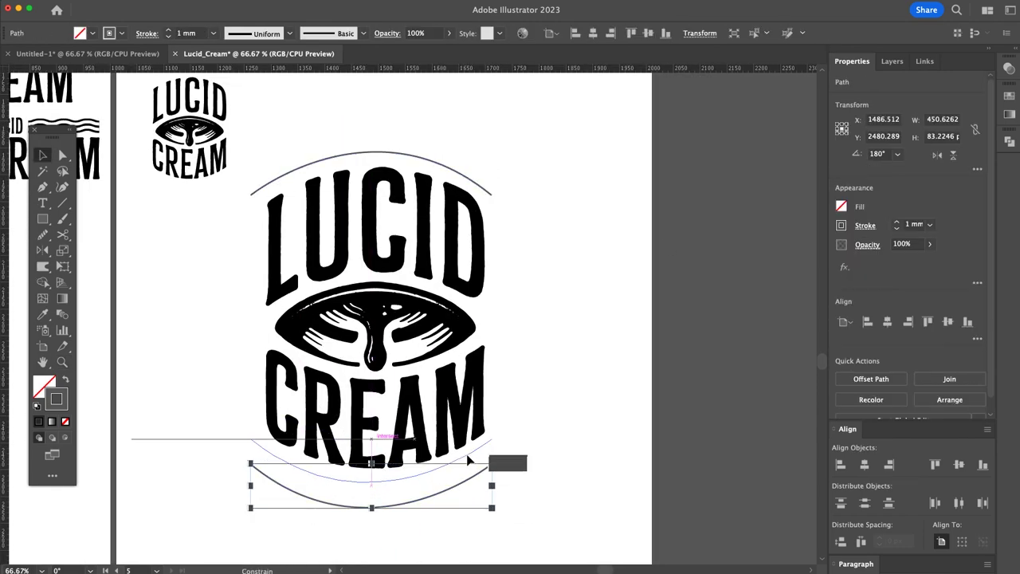
pyautogui.moveTo(467, 455); pyautogui.dragTo(468, 454)
pyautogui.click(516, 441)
# - Nudge both arcs right to centre them on the lettering and join them into a closed, filled badge shape behind the logo
pyautogui.click(442, 466)
pyautogui.keyDown('shift'); pyautogui.click(436, 163); pyautogui.keyUp('shift')
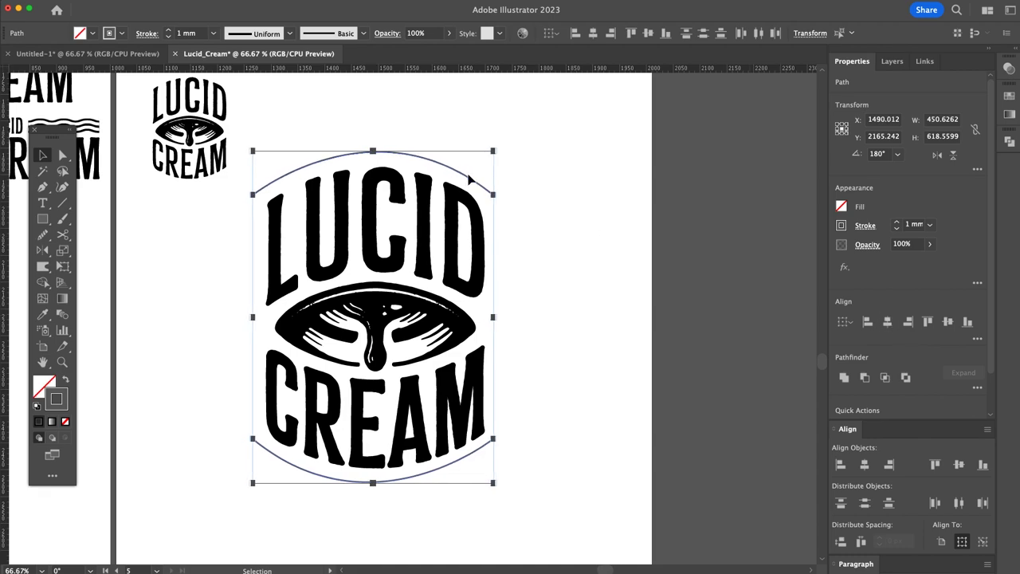
pyautogui.click(553, 164)
pyautogui.click(478, 450)
pyautogui.keyDown('shift'); pyautogui.click(478, 184); pyautogui.keyUp('shift')
pyautogui.hotkey('shift', 'Right')
pyautogui.click(574, 248)
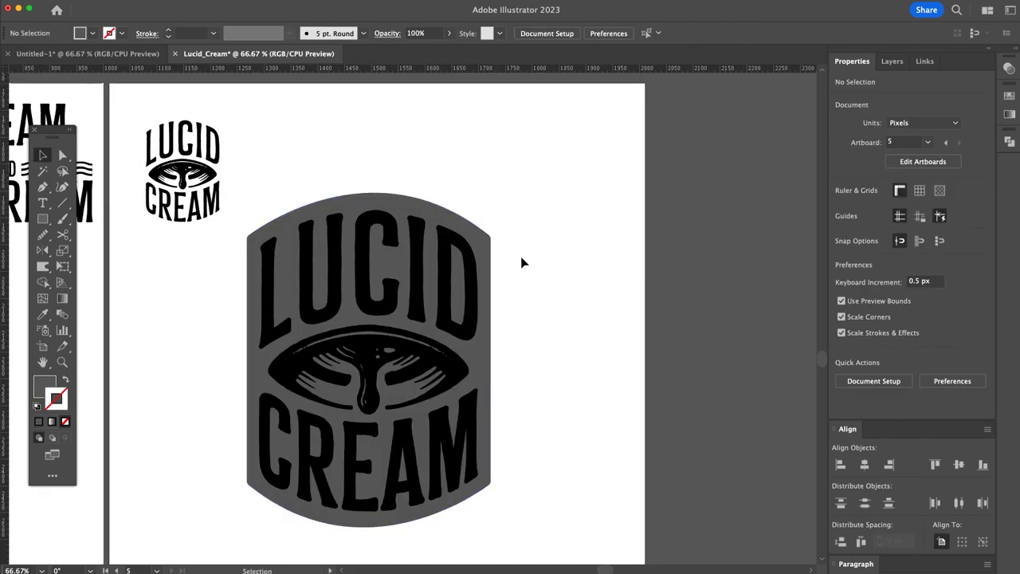
# - Round the four corners of the badge shape by about 10 px
pyautogui.press('super+minus')
pyautogui.click(430, 255)
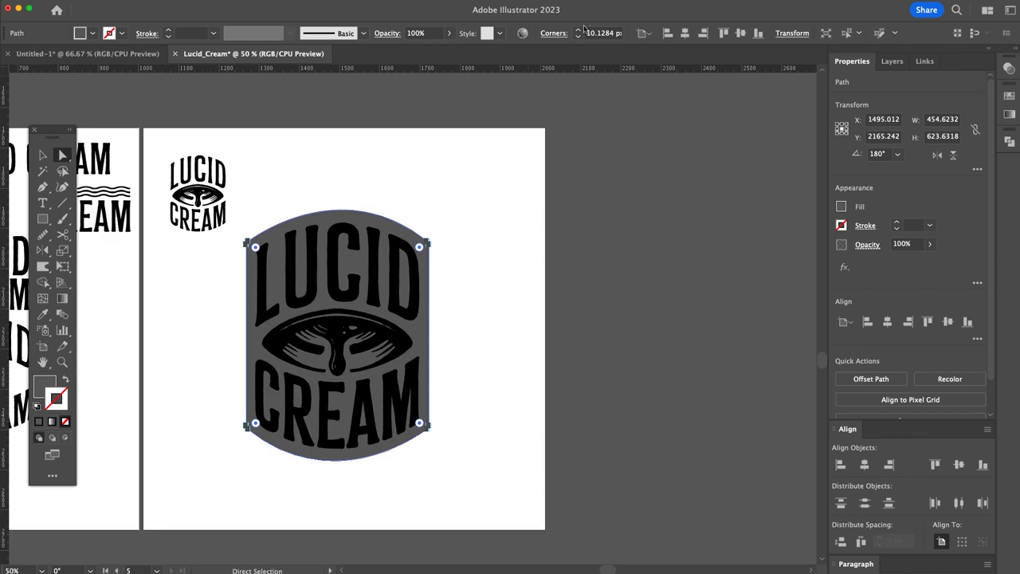
pyautogui.click(461, 243)
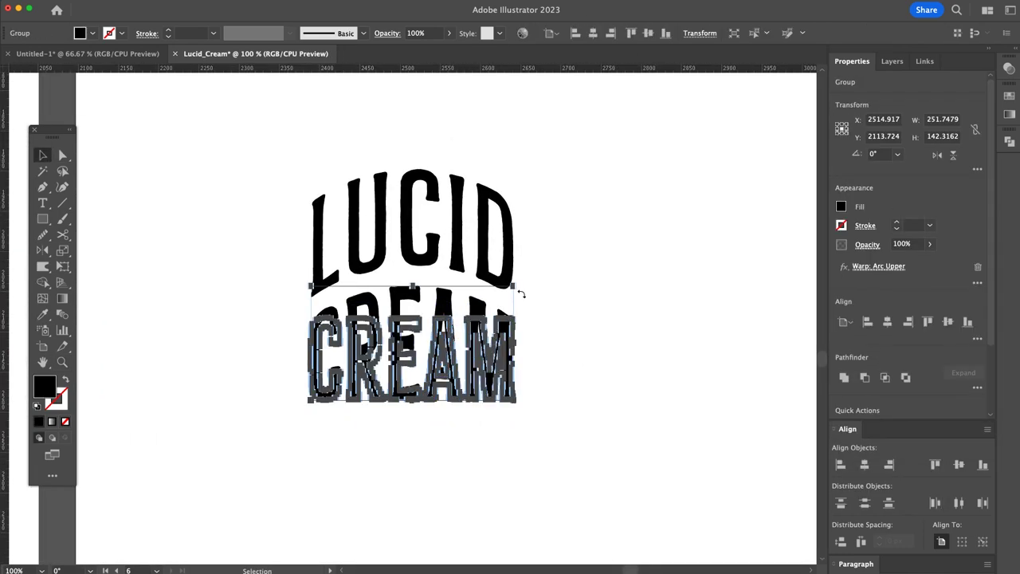
# - Draw a rectangle about 612 by 198 px over the lower part of a badge copy to give it a flat base
pyautogui.click(520, 292)
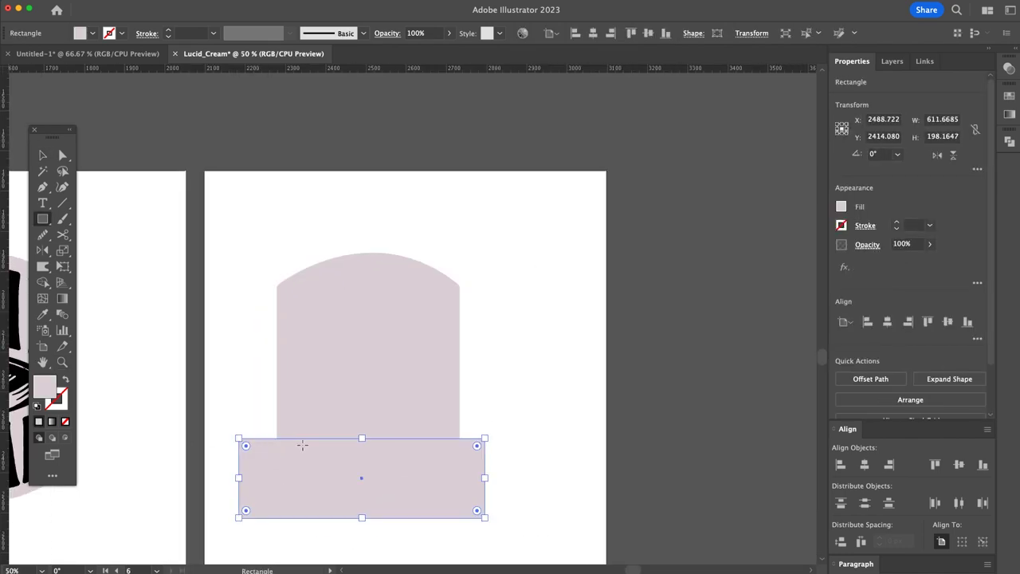
pyautogui.click(43, 314)
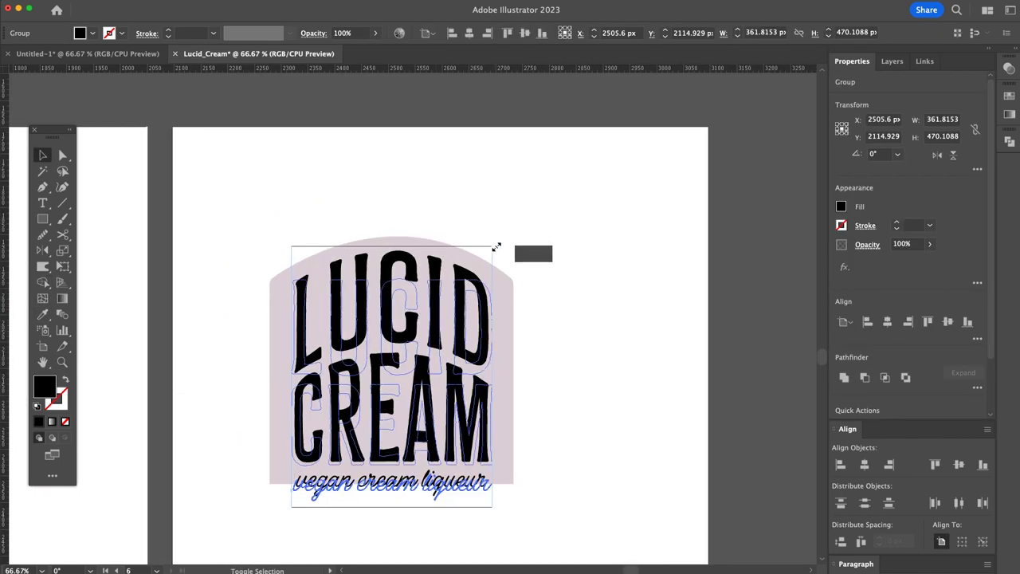
# - Fit the LUCID CREAM lettering onto the flat-bottomed badge and position the script tagline "vegan cream liqueur" beneath CREAM
pyautogui.click(521, 404)
pyautogui.click(515, 405)
pyautogui.click(271, 512)
pyautogui.click(582, 471)
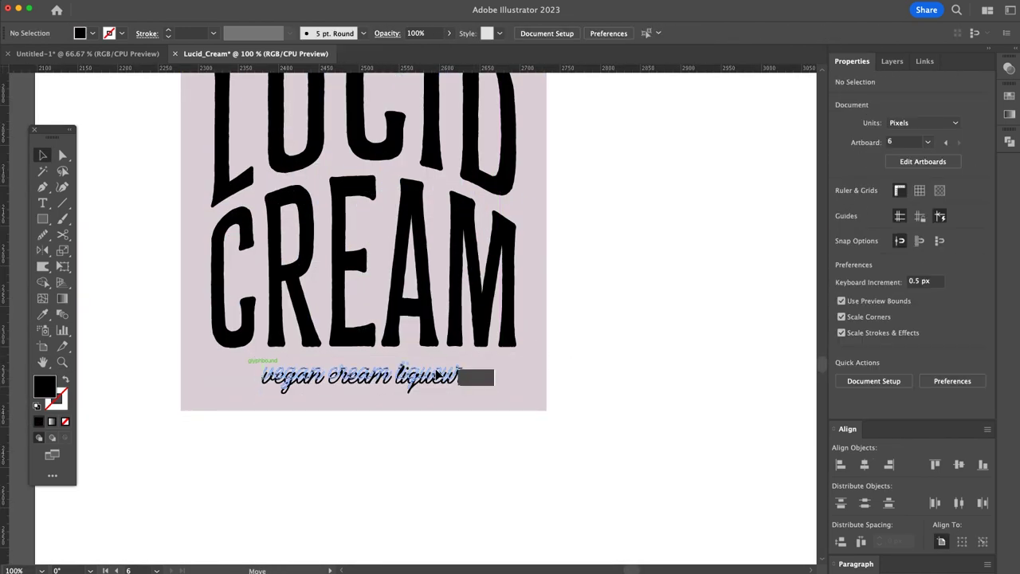
pyautogui.click(454, 374)
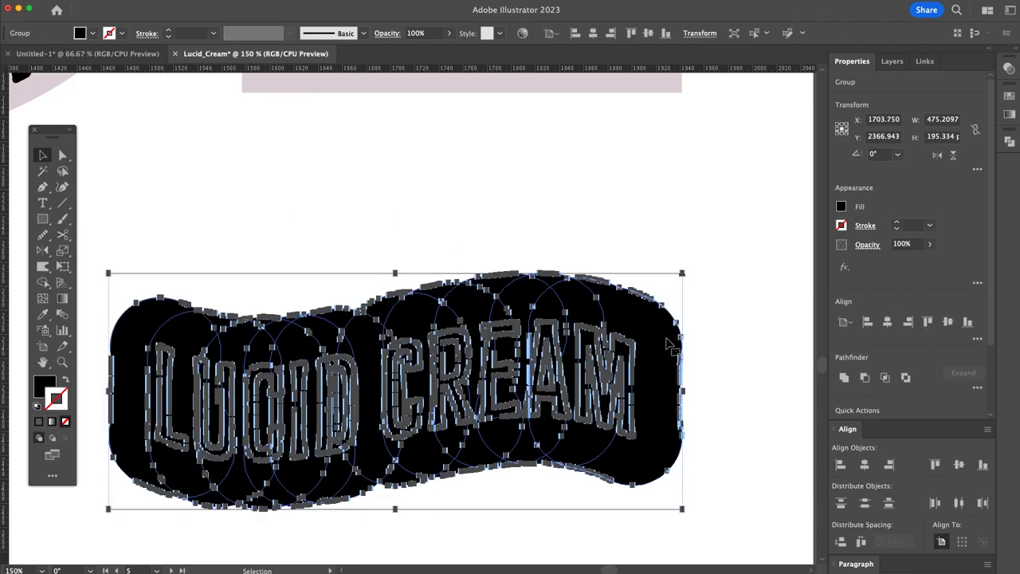
# - Apply Offset Path to the merged outline around the wavy LUCID CREAM to form its backing shape
pyautogui.moveTo(193, 217)
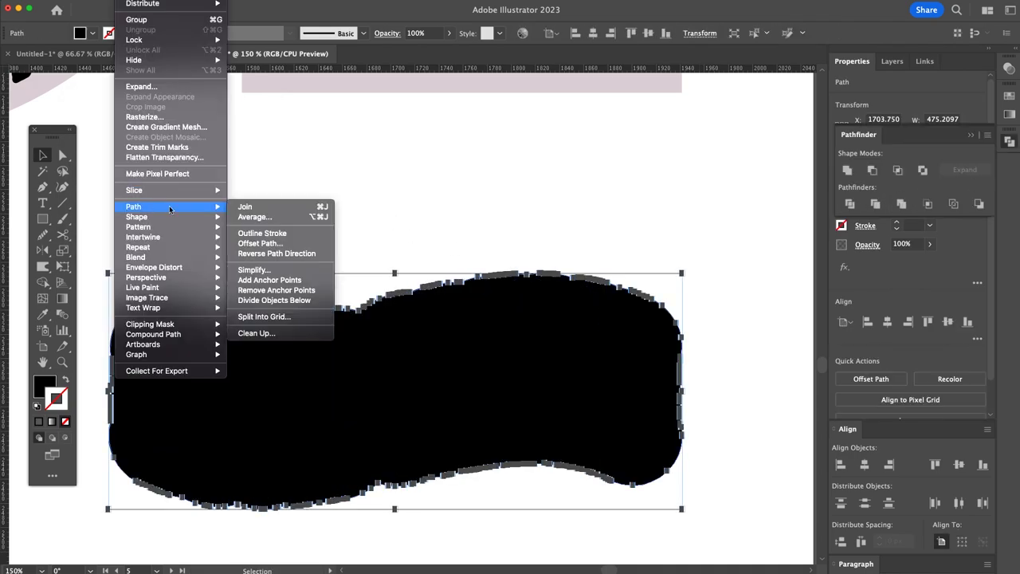
pyautogui.click(259, 243)
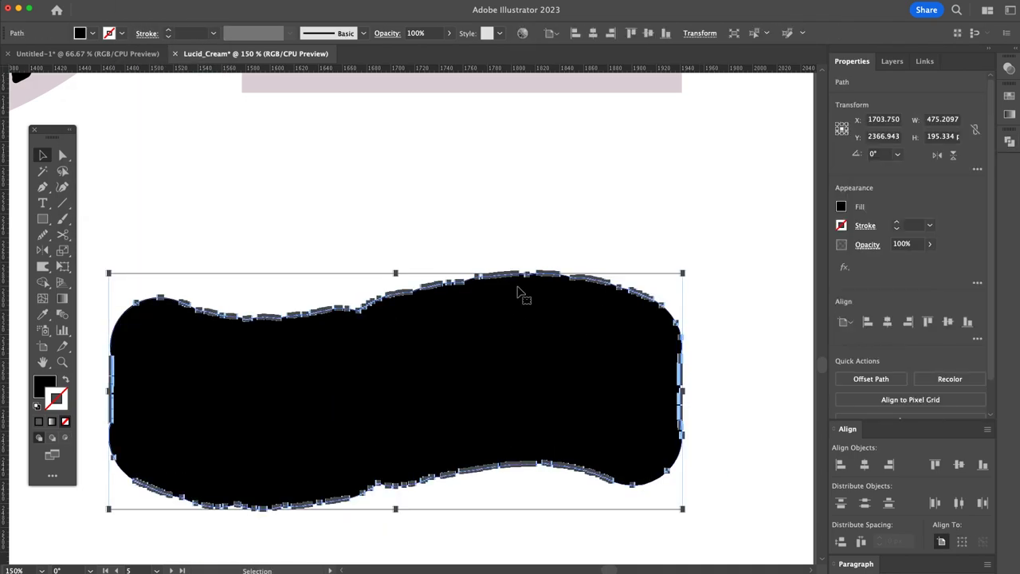
pyautogui.click(506, 85)
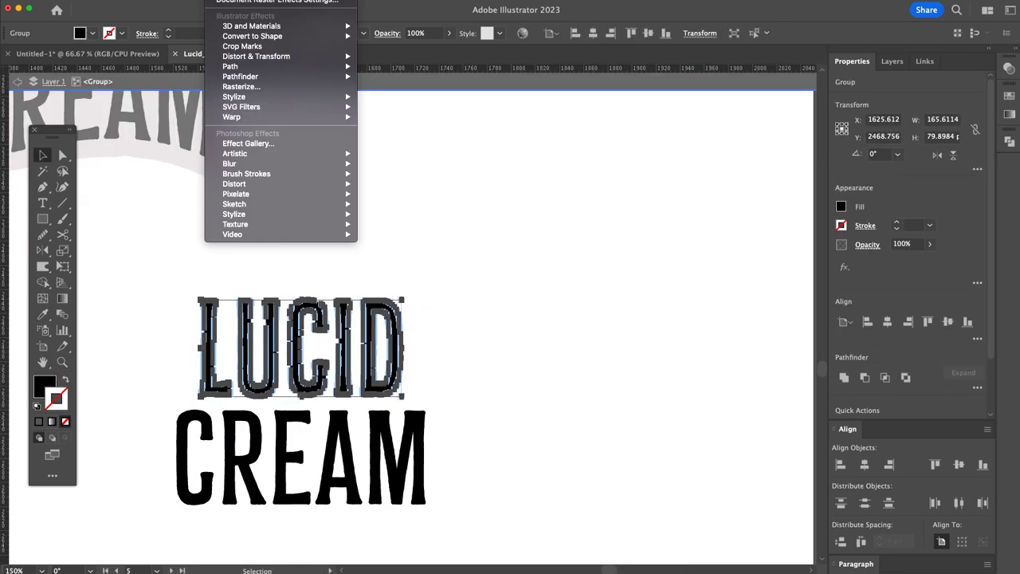
# - Apply the Arc Upper warp to LUCID in the stacked copy and scale it to match CREAM's width
pyautogui.moveTo(319, 165)
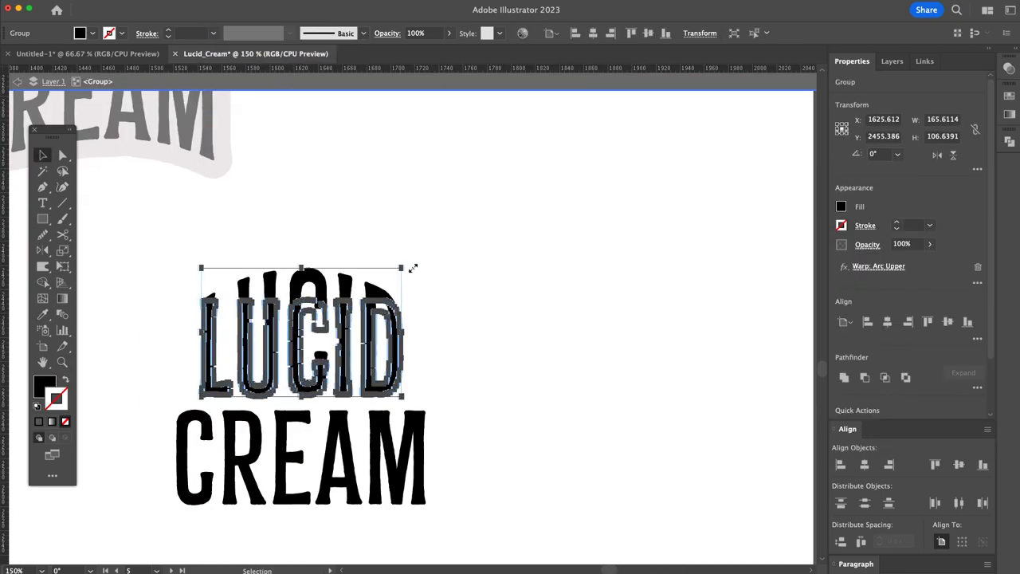
pyautogui.moveTo(403, 268); pyautogui.dragTo(427, 248)
pyautogui.moveTo(177, 251); pyautogui.dragTo(177, 251)
pyautogui.click(345, 199)
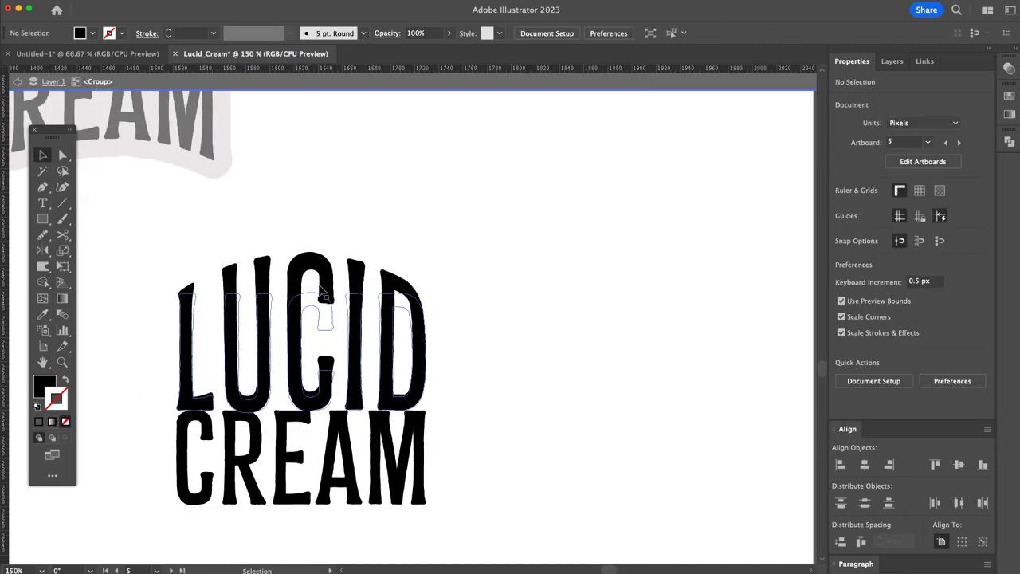
pyautogui.doubleClick(345, 199)
pyautogui.moveTo(325, 318); pyautogui.dragTo(414, 300)
# - Copy the flat-bottomed badge behind the new stacked LUCID CREAM and scale it down to about 265 px wide
pyautogui.press('super+minus')
pyautogui.press('super+minus')
pyautogui.press('super+equal')
pyautogui.press('super+equal')
pyautogui.press('super+minus')
pyautogui.press('super+minus')
pyautogui.press('super+minus')
pyautogui.keyDown('alt'); pyautogui.moveTo(495, 199); pyautogui.dragTo(472, 440); pyautogui.keyUp('alt')
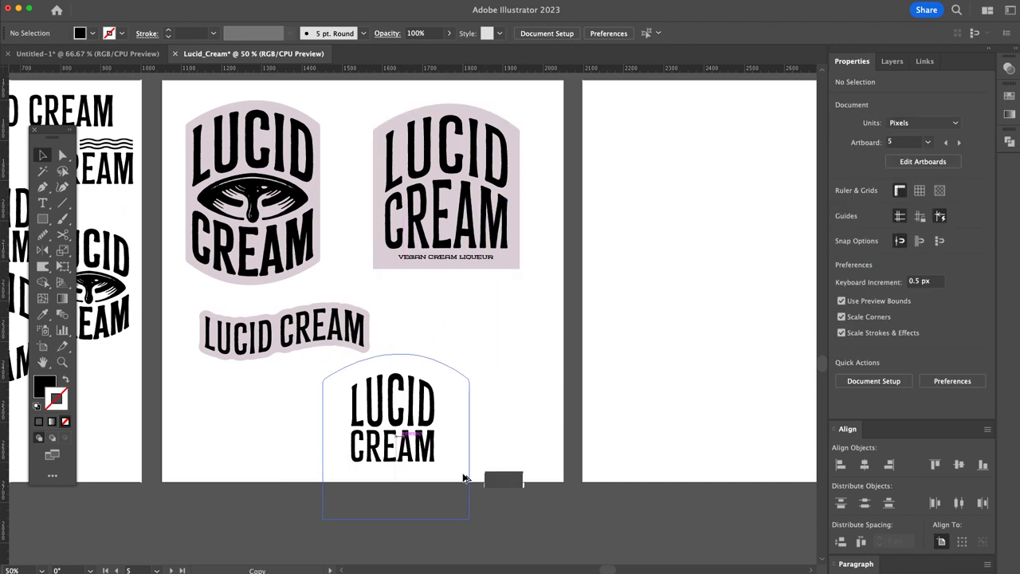
pyautogui.keyDown('alt'); pyautogui.moveTo(465, 477); pyautogui.dragTo(465, 477); pyautogui.keyUp('alt')
pyautogui.keyDown('alt'); pyautogui.keyDown('shift'); pyautogui.moveTo(470, 354); pyautogui.dragTo(459, 365); pyautogui.keyUp('shift'); pyautogui.keyUp('alt')
# - Shorten the small badge by raising its bottom edge close to CREAM
pyautogui.hotkey('shift', 'Up')
pyautogui.hotkey('shift', 'Up')
pyautogui.hotkey('shift', 'Up')
pyautogui.press('super+equal')
pyautogui.moveTo(504, 241); pyautogui.dragTo(429, 364)
pyautogui.hotkey('shift', 'Up')
pyautogui.hotkey('shift', 'Up')
pyautogui.press('z')
pyautogui.click(425, 385)
pyautogui.press('a')
pyautogui.moveTo(441, 488); pyautogui.dragTo(208, 485)
pyautogui.press('v')
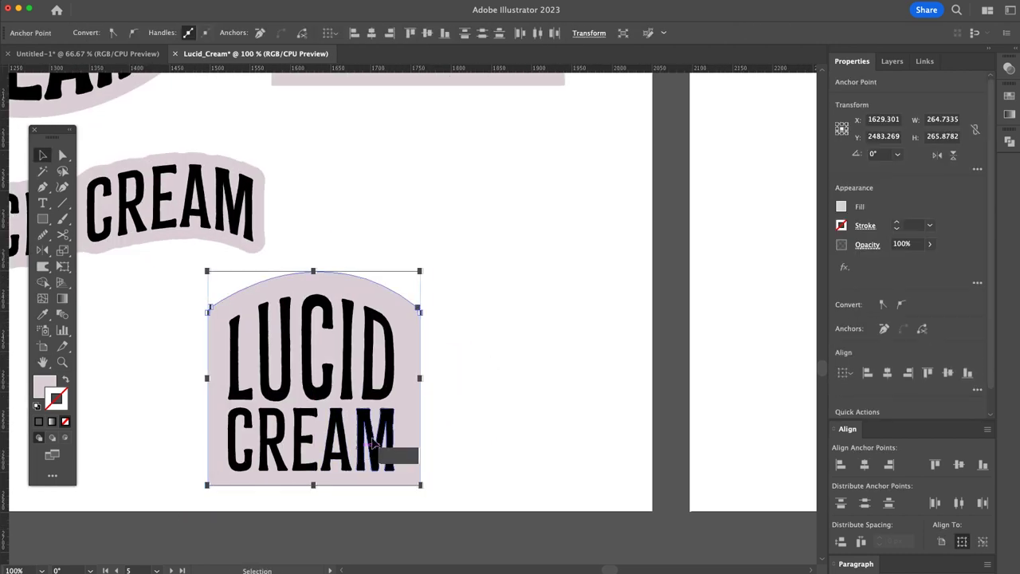
# - Align the stacked lettering and the small badge on their horizontal and vertical centres
pyautogui.keyDown('shift'); pyautogui.click(373, 442); pyautogui.keyUp('shift')
pyautogui.click(888, 322)
pyautogui.click(947, 324)
pyautogui.click(485, 386)
# - Expand the appearance of the warped lettering and centre it vertically with the badge again
pyautogui.click(389, 410)
pyautogui.click(123, 1)
pyautogui.click(159, 98)
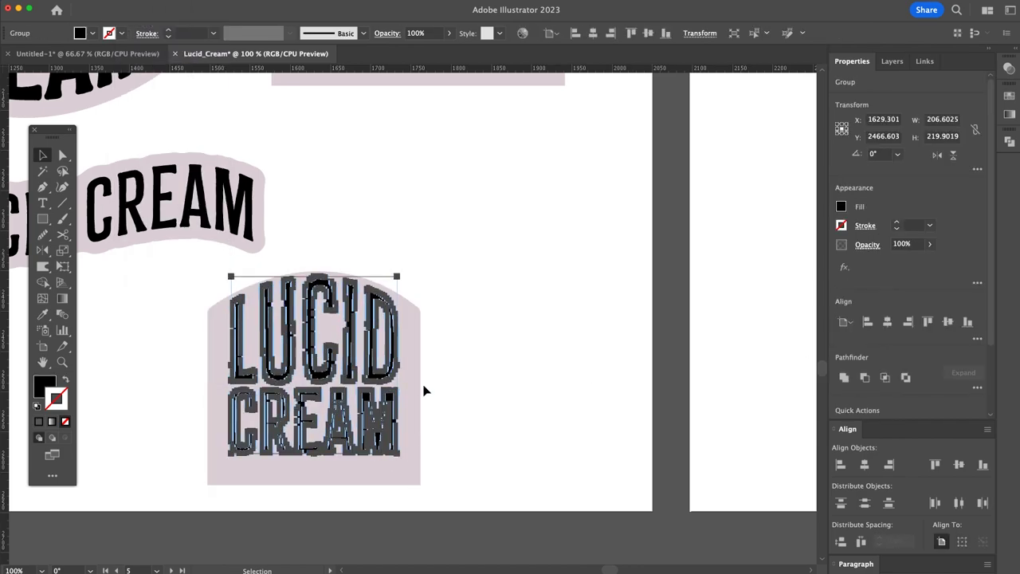
pyautogui.keyDown('shift'); pyautogui.click(410, 414); pyautogui.keyUp('shift')
pyautogui.click(947, 322)
# - Paste a copy of the traced eye over the middle of the small badge's lettering and scale it to fit
pyautogui.doubleClick(363, 183)
pyautogui.press('super+c')
pyautogui.doubleClick(454, 289)
pyautogui.press('super+v')
pyautogui.moveTo(458, 319); pyautogui.dragTo(426, 444)
pyautogui.moveTo(331, 351); pyautogui.dragTo(693, 333)
pyautogui.hscroll(4, 700, 330)
pyautogui.keyDown('alt'); pyautogui.keyDown('shift'); pyautogui.moveTo(561, 287); pyautogui.dragTo(550, 291); pyautogui.keyUp('shift'); pyautogui.keyUp('alt')
# - Offset the eye's outline outward with round joins and fill the offset in the badge's pale pink to separate the eye from the lettering
pyautogui.click(124, 1)
pyautogui.moveTo(143, 208)
pyautogui.click(263, 239)
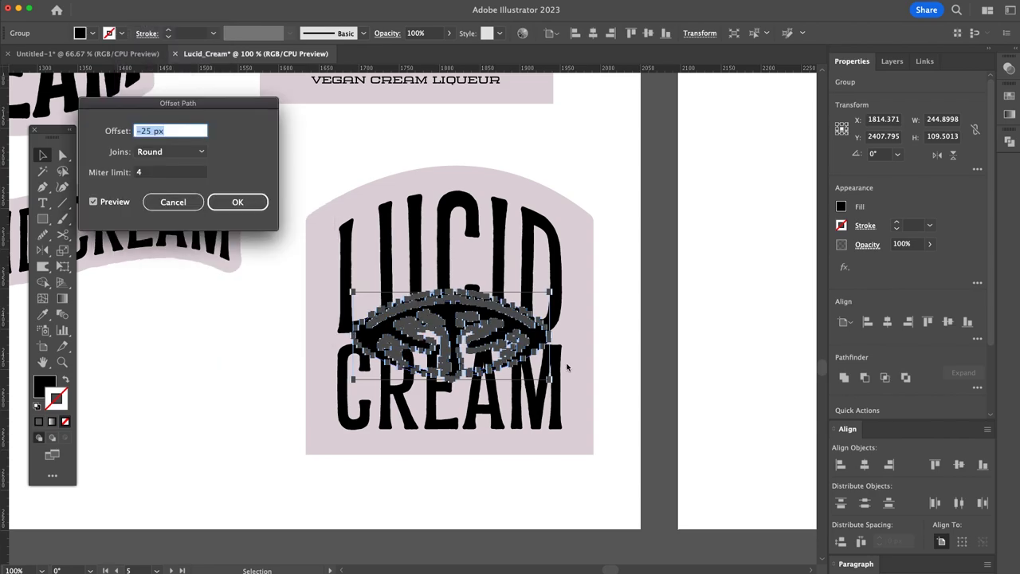
pyautogui.click(255, 201)
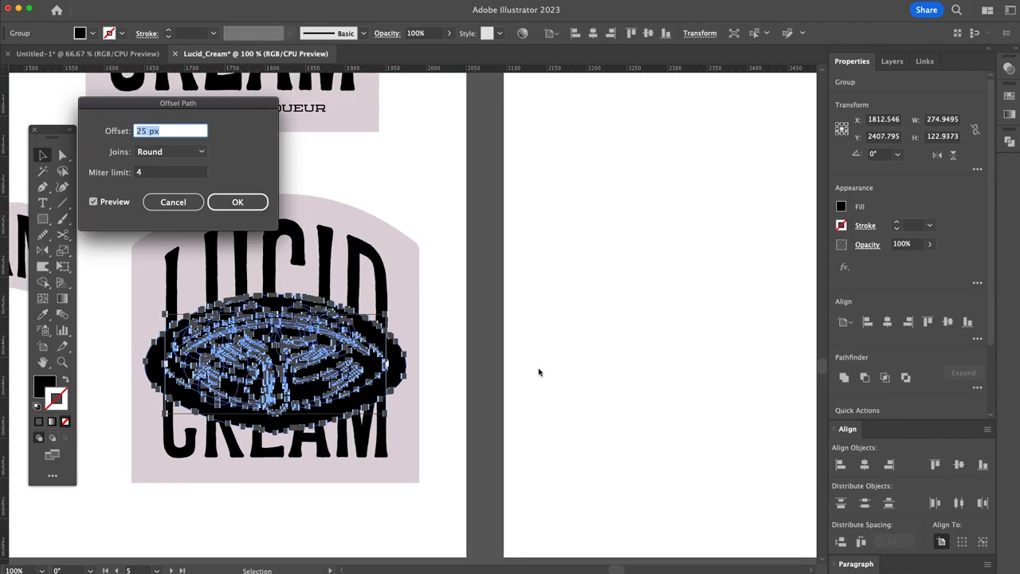
pyautogui.press('Return')
pyautogui.press('super+equal')
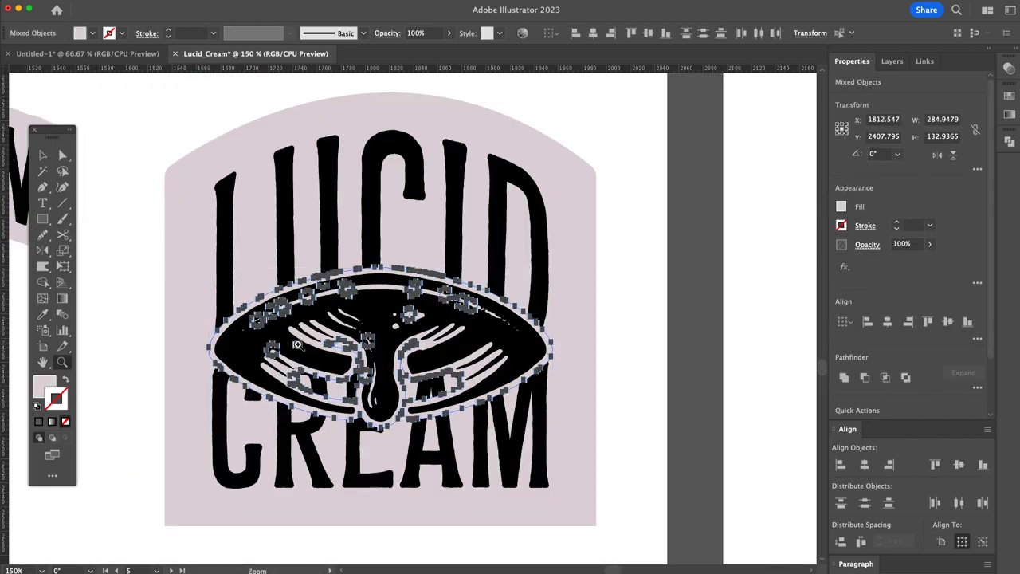
pyautogui.click(1006, 143)
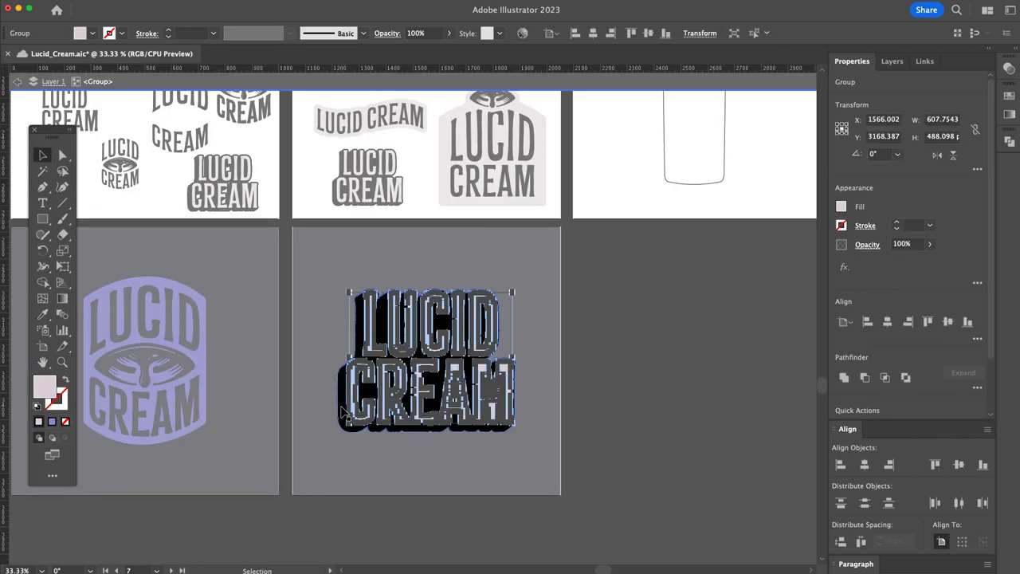
# - Recolour the extruded wordmark on the second dark artboard with a purple backing and near-black lettering sampled from the neighbouring logo
pyautogui.click(344, 412)
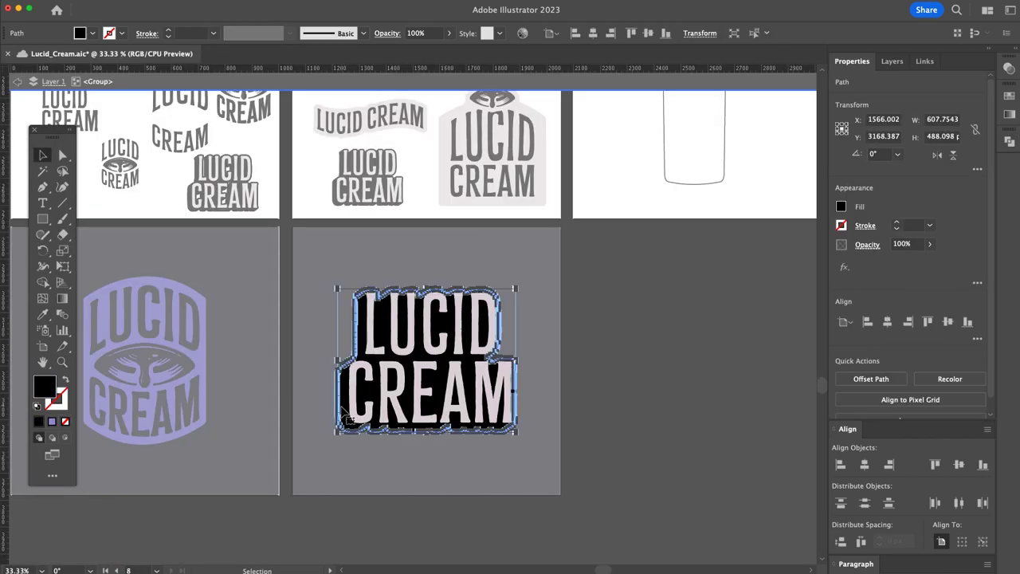
pyautogui.click(202, 362)
pyautogui.click(405, 417)
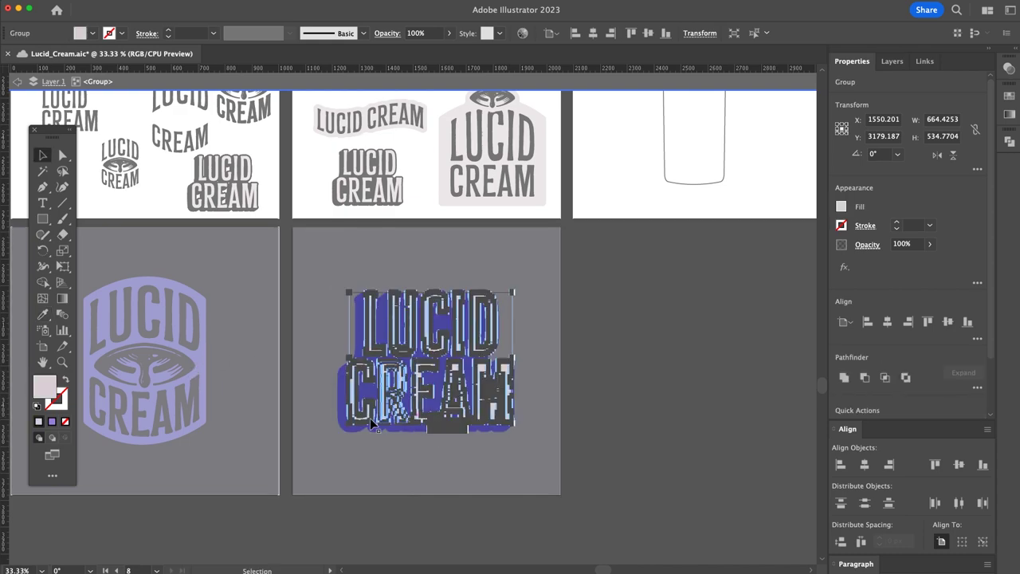
pyautogui.press('i')
pyautogui.doubleClick(649, 416)
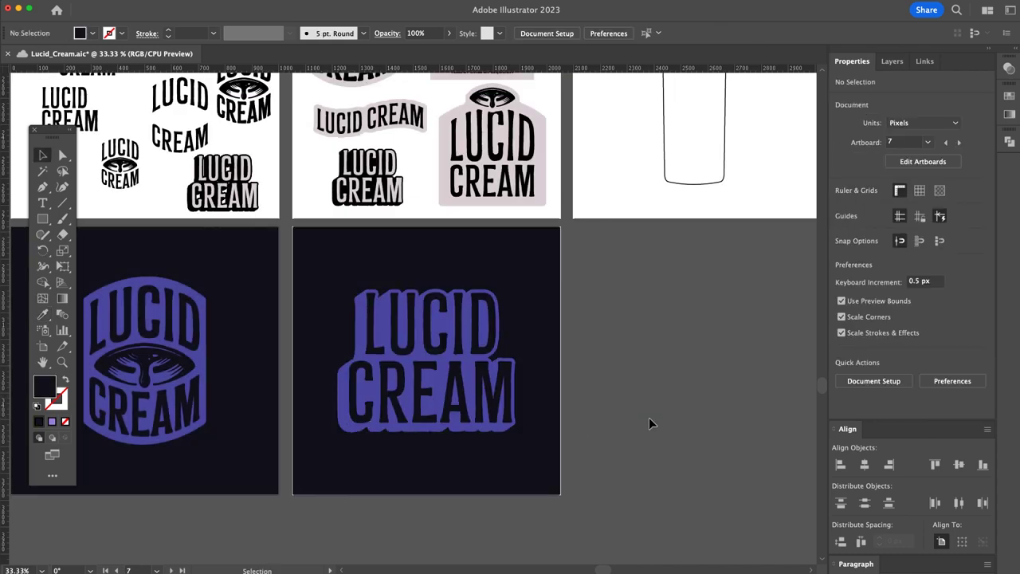
# - Look over the purple eye badge and the extruded wordmark on the two dark artboards
pyautogui.press('z')
pyautogui.keyDown('alt'); pyautogui.click(498, 369); pyautogui.keyUp('alt')
pyautogui.keyDown('alt'); pyautogui.click(498, 369); pyautogui.keyUp('alt')
pyautogui.moveTo(316, 351); pyautogui.dragTo(523, 438)
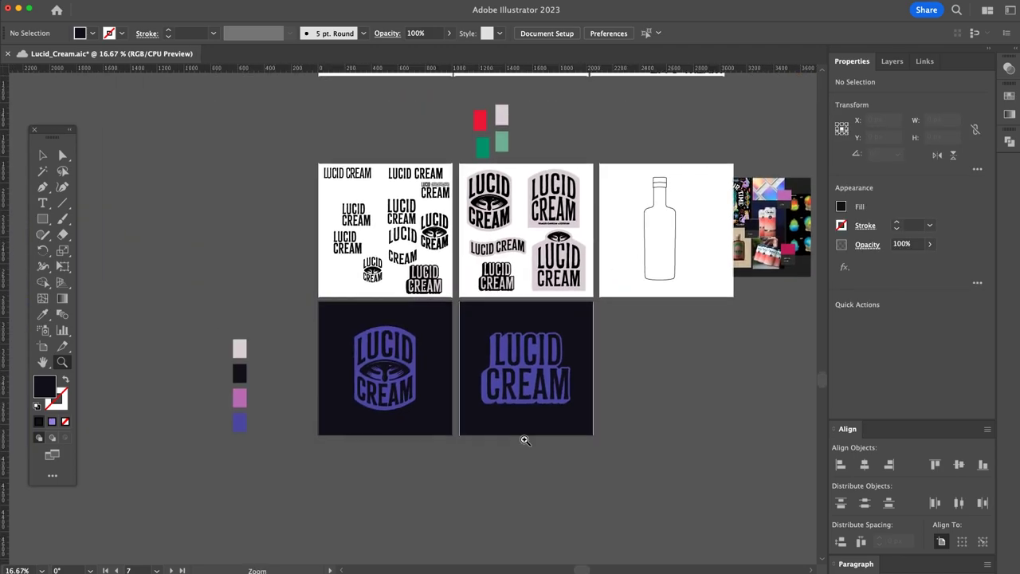
pyautogui.click(454, 375)
pyautogui.click(454, 375)
pyautogui.moveTo(448, 355); pyautogui.dragTo(584, 492)
pyautogui.press('v')
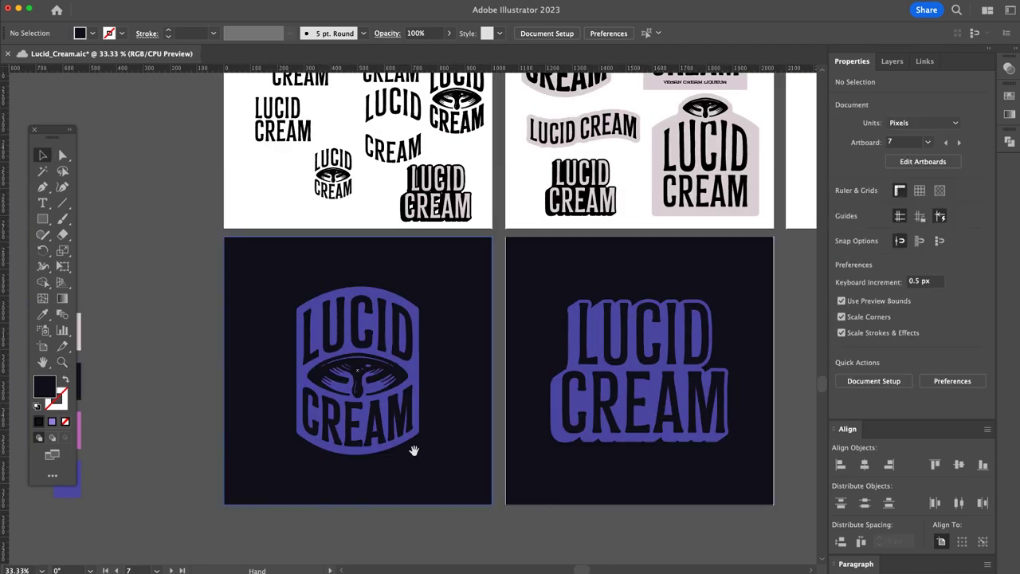
# - Place the wavy Lucid Cream badge at the centre of the third dark artboard and scale it to about 674 px wide
pyautogui.hscroll(-3, 583, 470)
pyautogui.moveTo(615, 440); pyautogui.dragTo(409, 439)
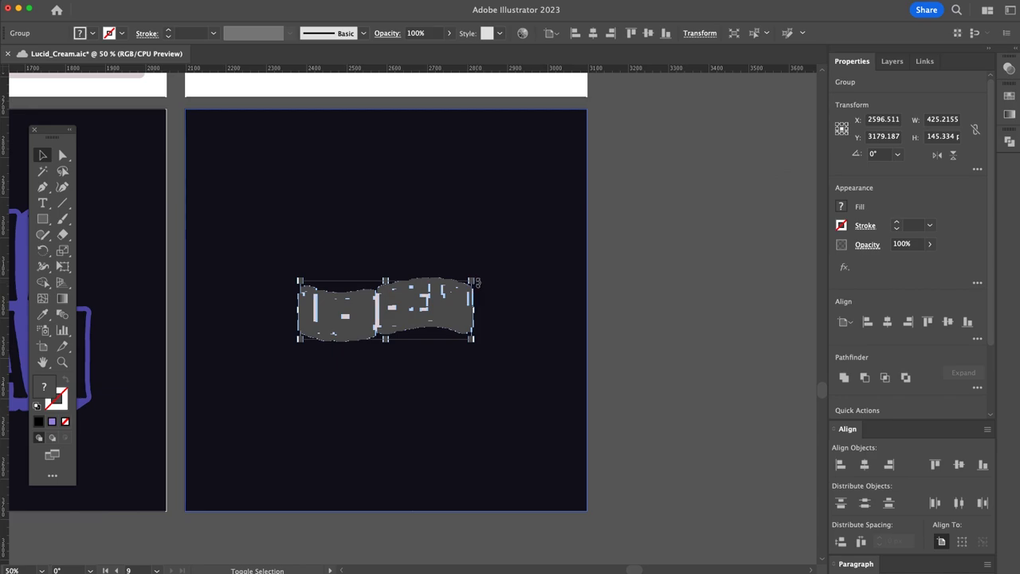
pyautogui.click(698, 257)
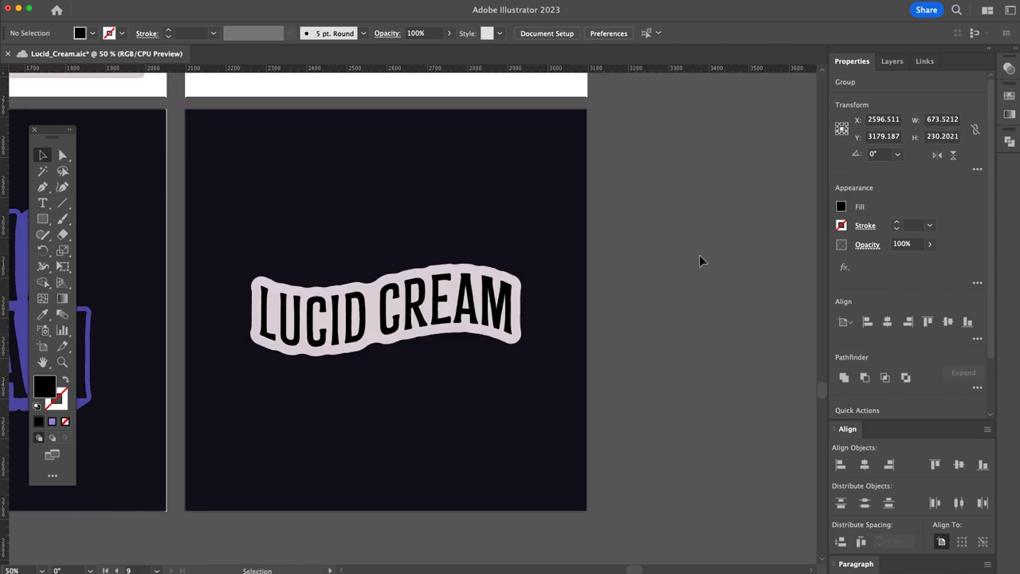
# - Recolour the wavy badge's backing in the purple of the other logos and make an unfilled copy of its outline
pyautogui.press('super+minus')
pyautogui.hscroll(-5, 587, 364)
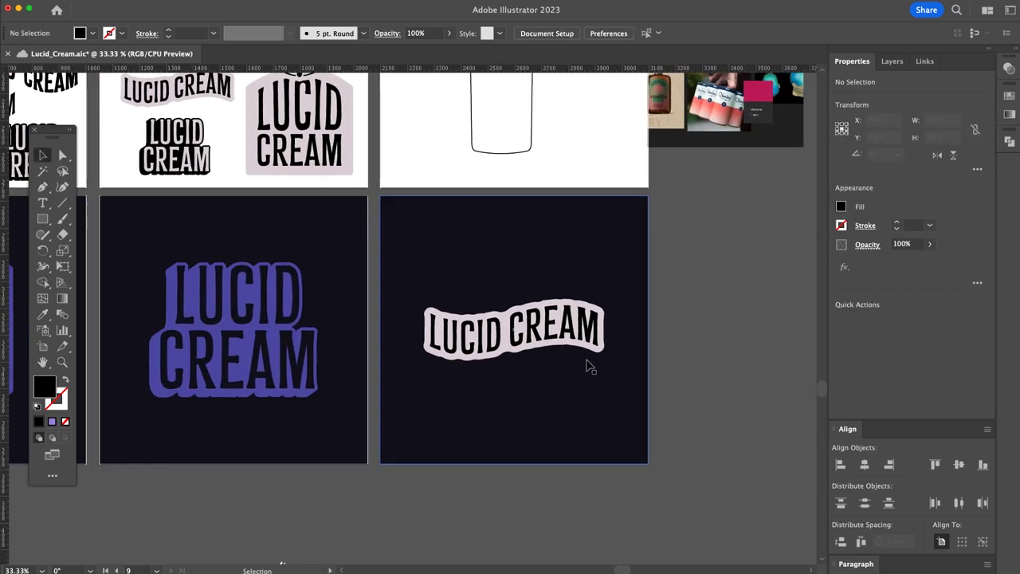
pyautogui.click(530, 328)
pyautogui.click(678, 353)
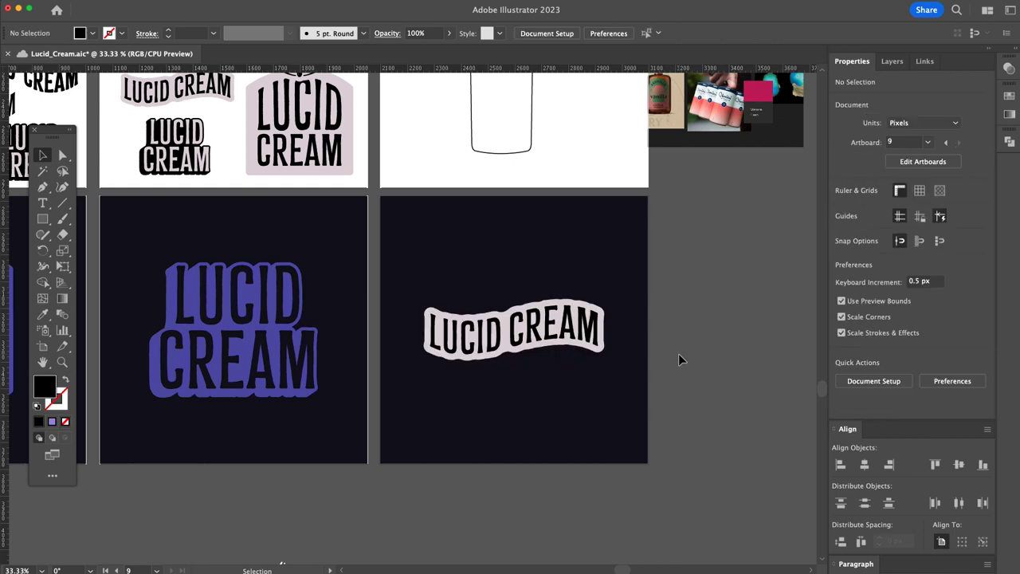
pyautogui.doubleClick(586, 326)
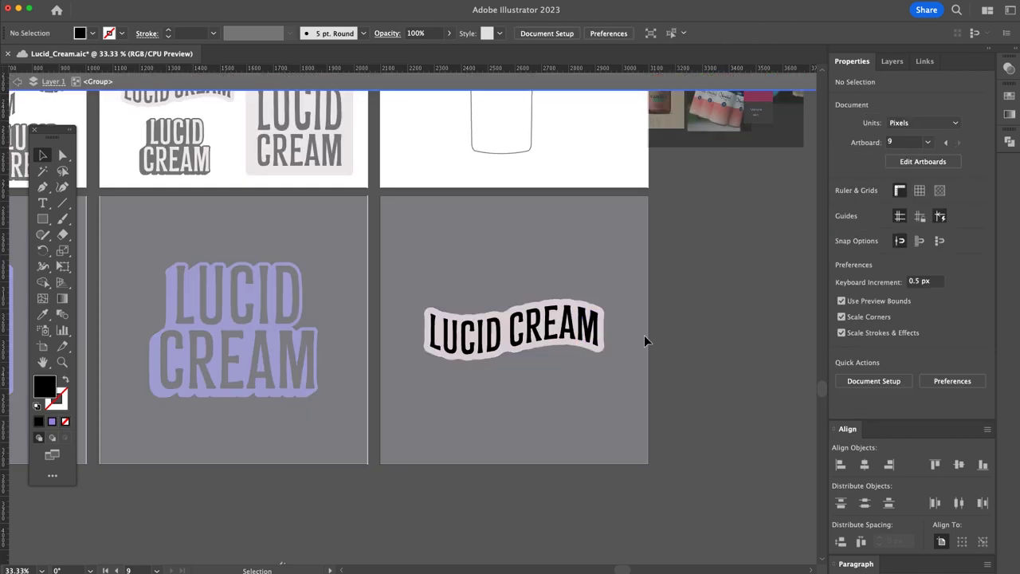
pyautogui.click(588, 326)
pyautogui.click(601, 338)
pyautogui.press('i')
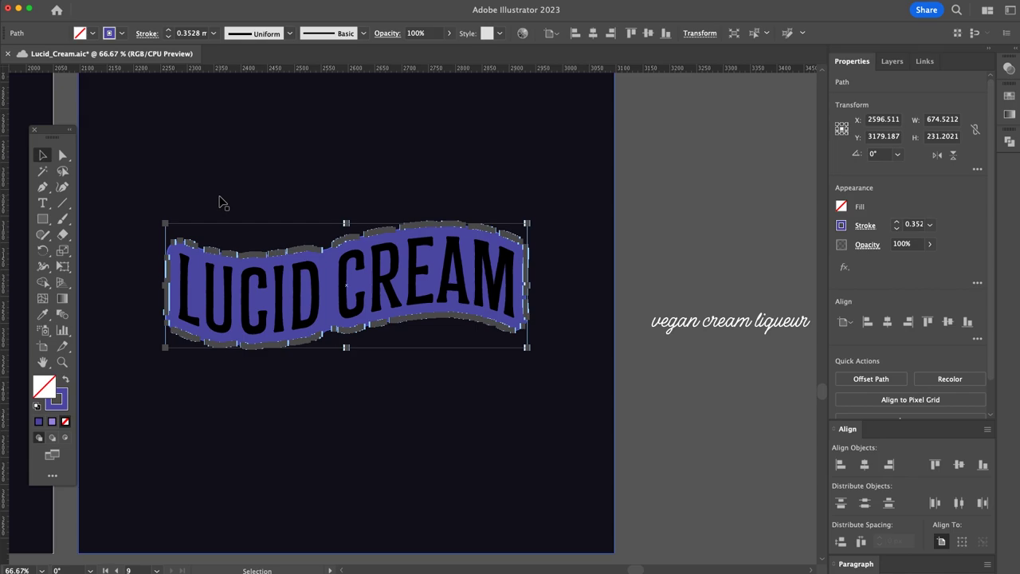
# - Add the tagline "vegan cream liqueur" as type on the wavy badge's outline path in Espiritu Script
pyautogui.moveTo(42, 203); pyautogui.dragTo(97, 235)
pyautogui.click(443, 317)
pyautogui.write('vegan cream liqueur')
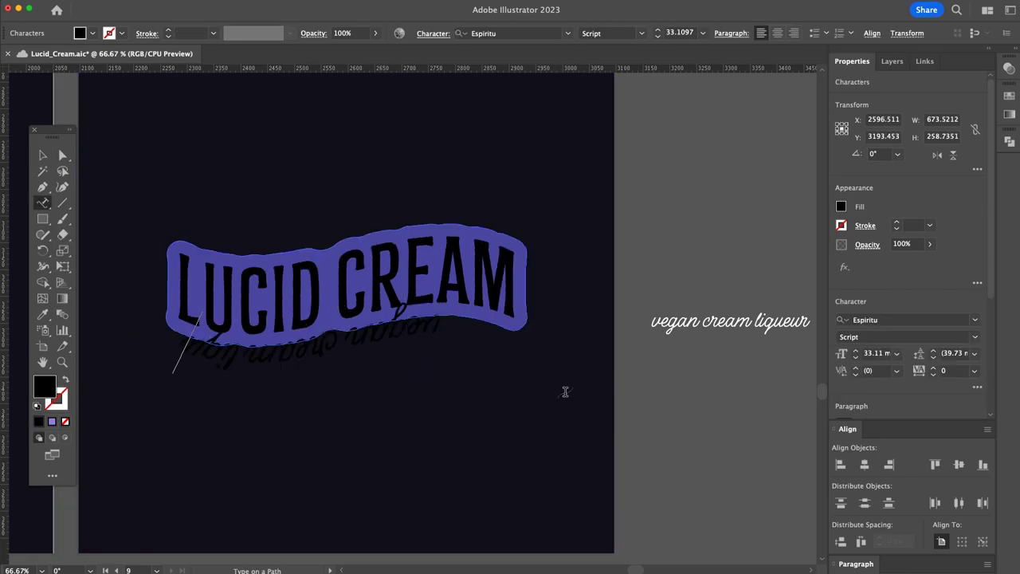
pyautogui.press('Escape')
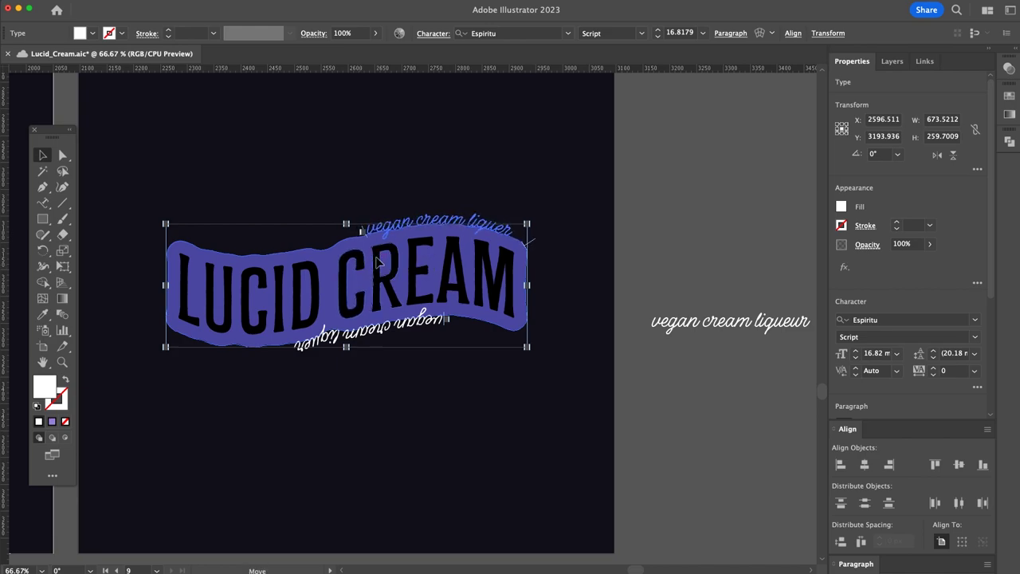
# - Move the tagline along the path to sit below CREAM and align it to the path by Ascender with the Rainbow effect
pyautogui.moveTo(377, 261); pyautogui.dragTo(378, 261)
pyautogui.press('super+shift+a')
pyautogui.click(468, 224)
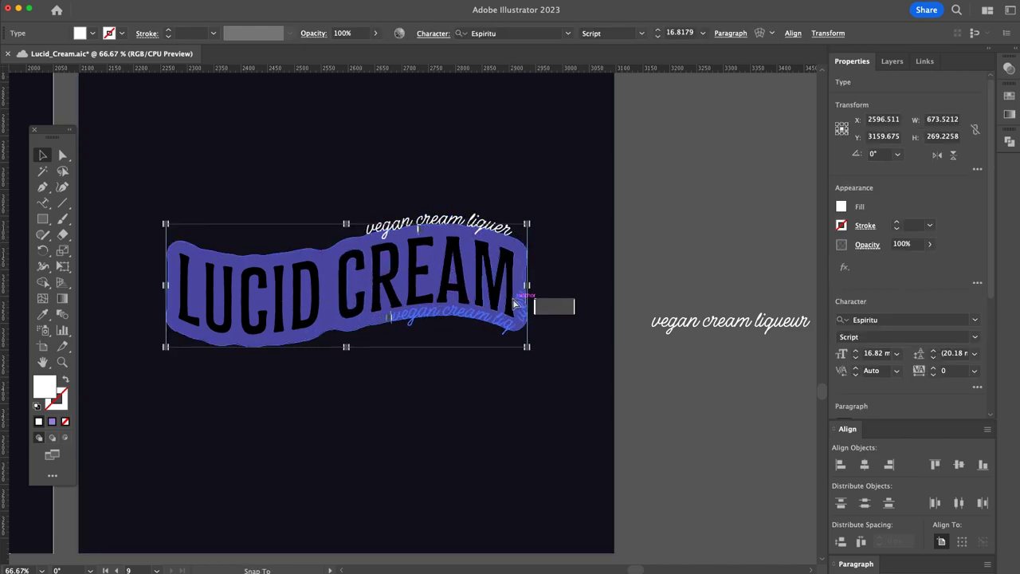
pyautogui.moveTo(506, 315); pyautogui.dragTo(463, 336)
pyautogui.doubleClick(43, 203)
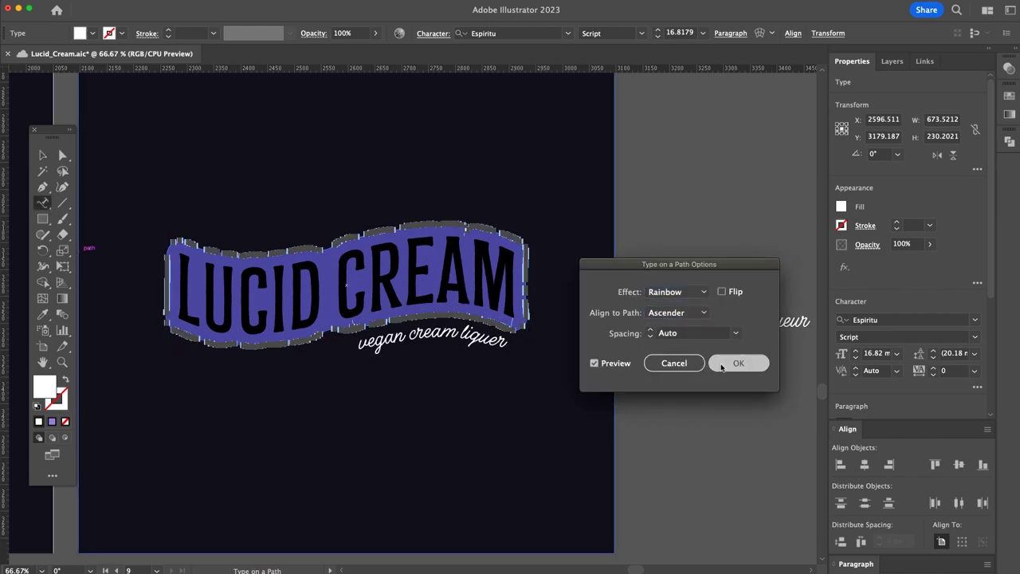
pyautogui.click(721, 362)
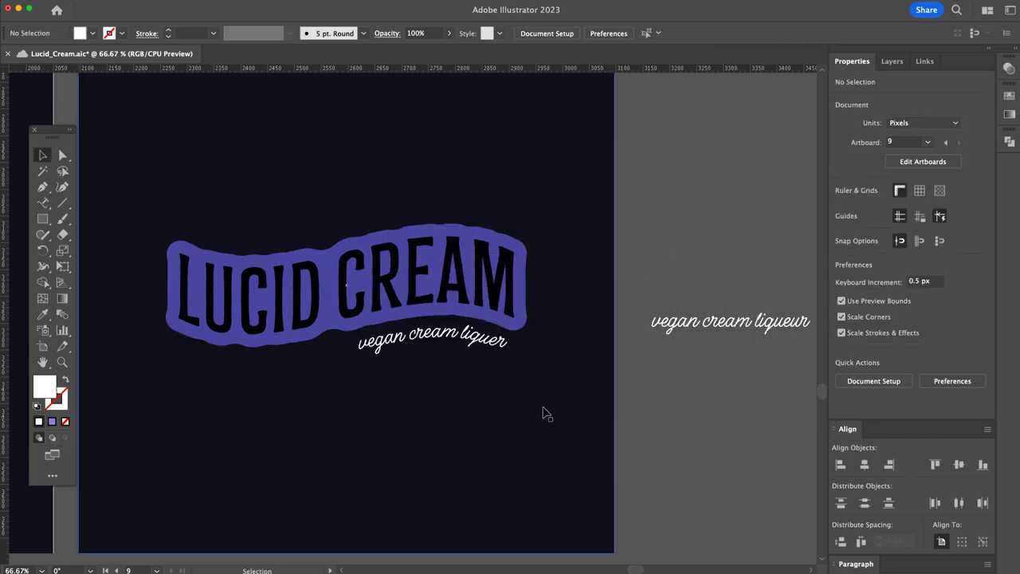
# - Centre the unfilled bottle outline over the wavy badge and reduce its stroke to 1 mm
pyautogui.scroll(5, 485, 266)
pyautogui.scroll(-6, 423, 347)
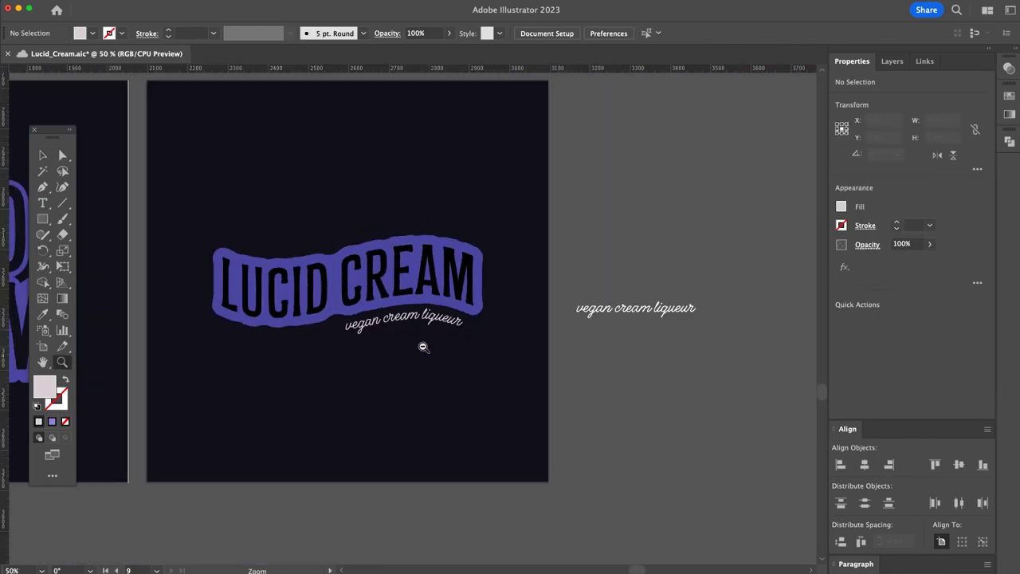
pyautogui.scroll(-3, 423, 347)
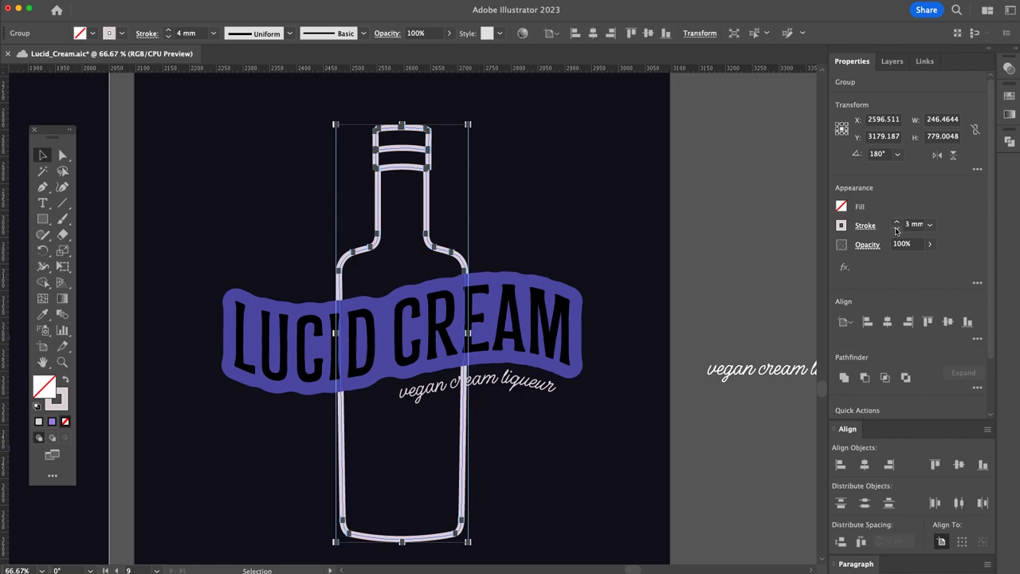
pyautogui.click(897, 228)
pyautogui.click(896, 228)
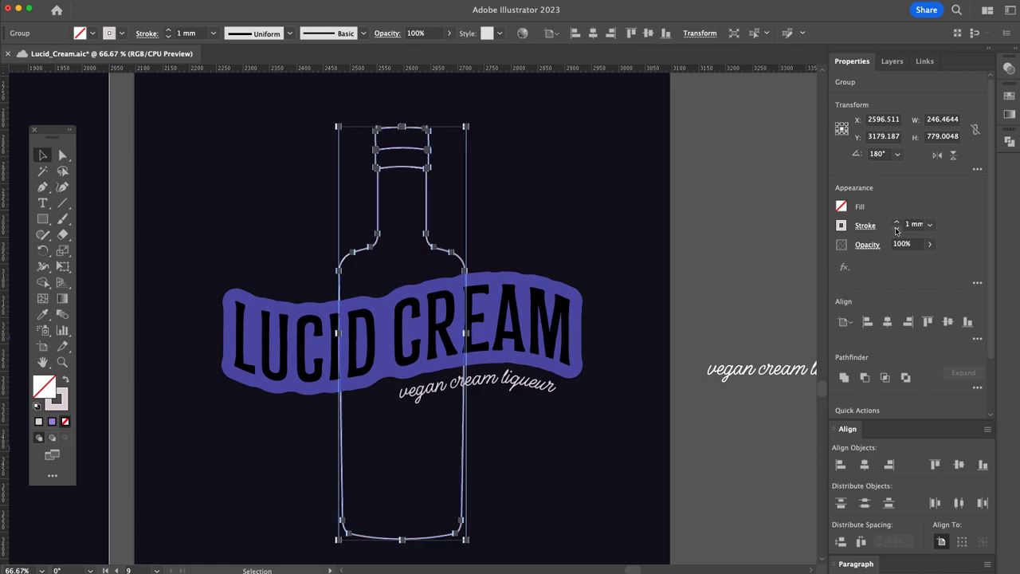
pyautogui.click(694, 210)
# - Balance the four-logo grid on the dark artboard, scaling the eye badge to about 321 px and the eye-topped badge to about 381 px wide
pyautogui.press('z')
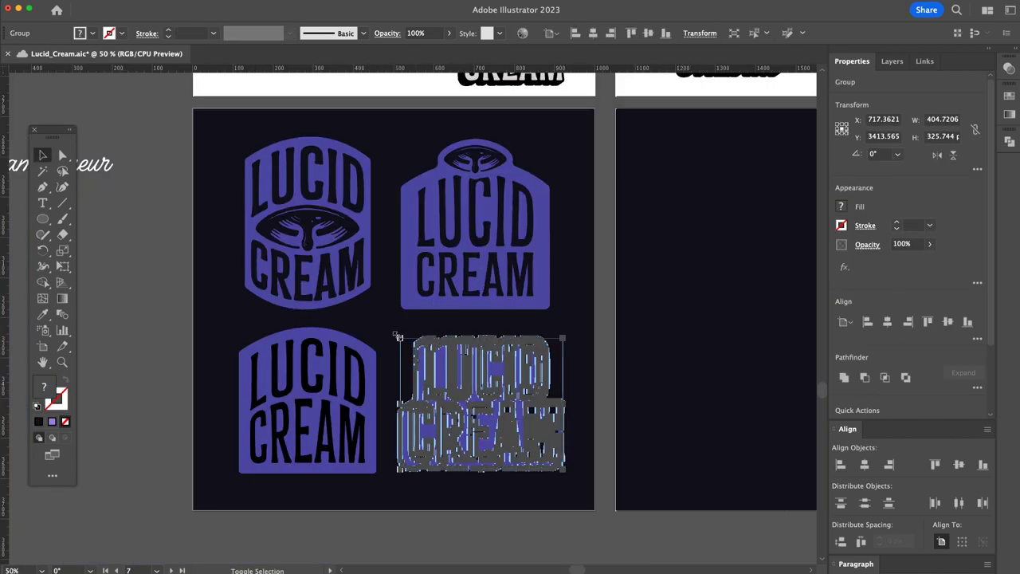
pyautogui.moveTo(530, 349)
pyautogui.mouseDown()
pyautogui.moveTo(377, 338)
pyautogui.moveTo(379, 315)
pyautogui.mouseUp()
pyautogui.click(364, 303)
pyautogui.click(240, 319)
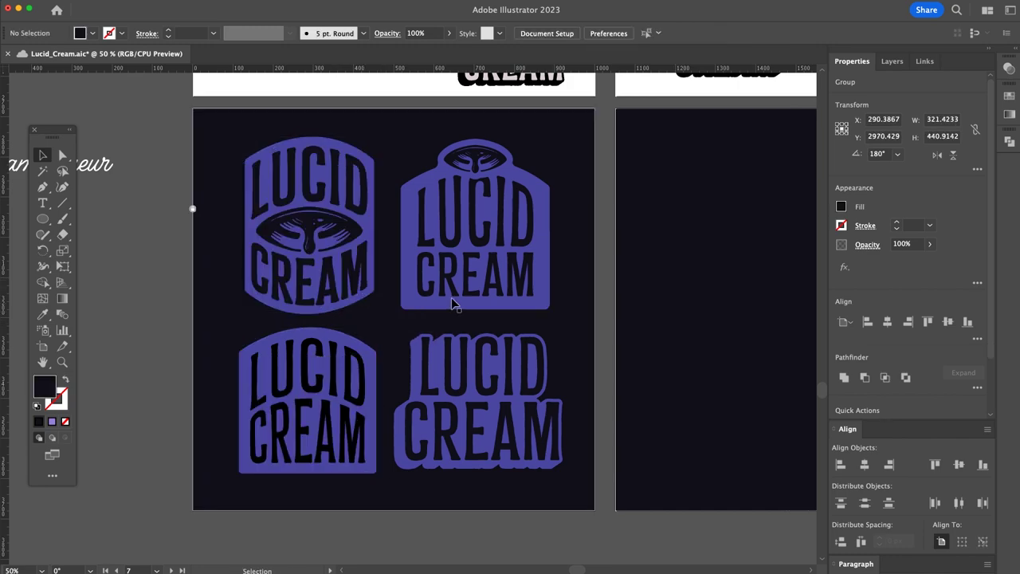
pyautogui.click(451, 302)
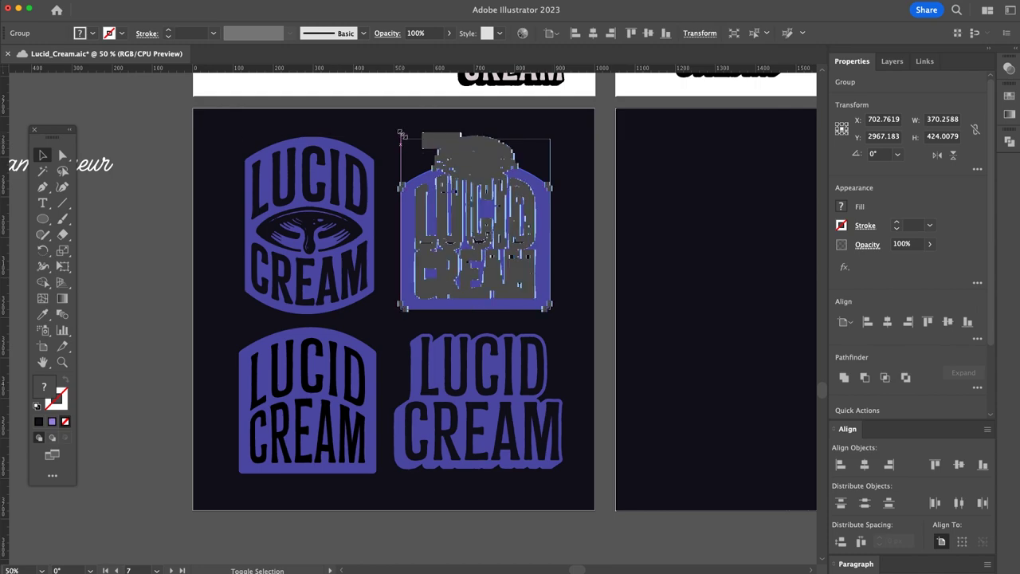
pyautogui.moveTo(402, 136); pyautogui.dragTo(397, 130)
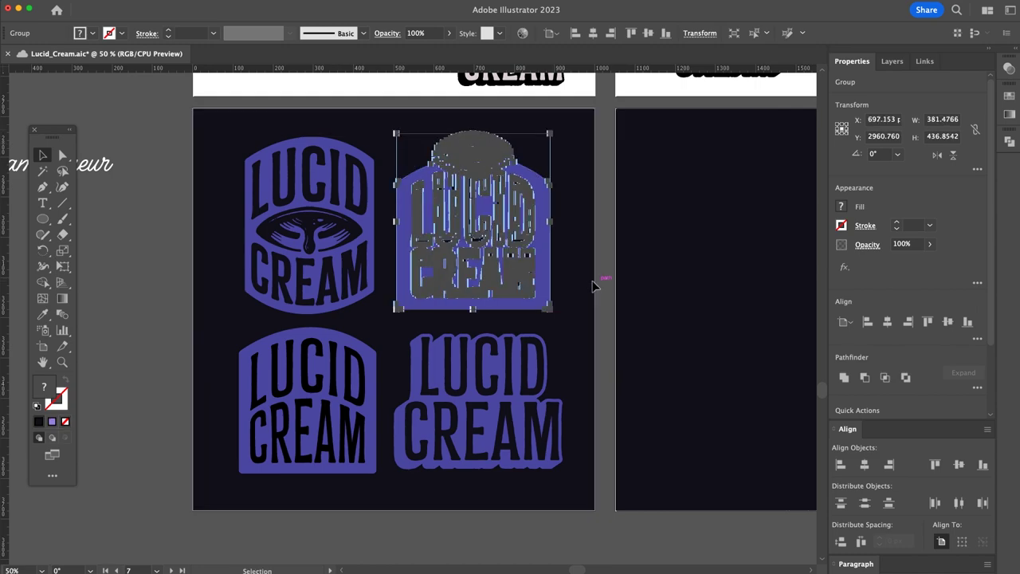
pyautogui.click(595, 285)
# - Make a new pattern from the standalone eye artwork beside the purple square
pyautogui.press('z')
pyautogui.keyDown('alt'); pyautogui.click(405, 325); pyautogui.keyUp('alt')
pyautogui.keyDown('alt'); pyautogui.click(404, 325); pyautogui.keyUp('alt')
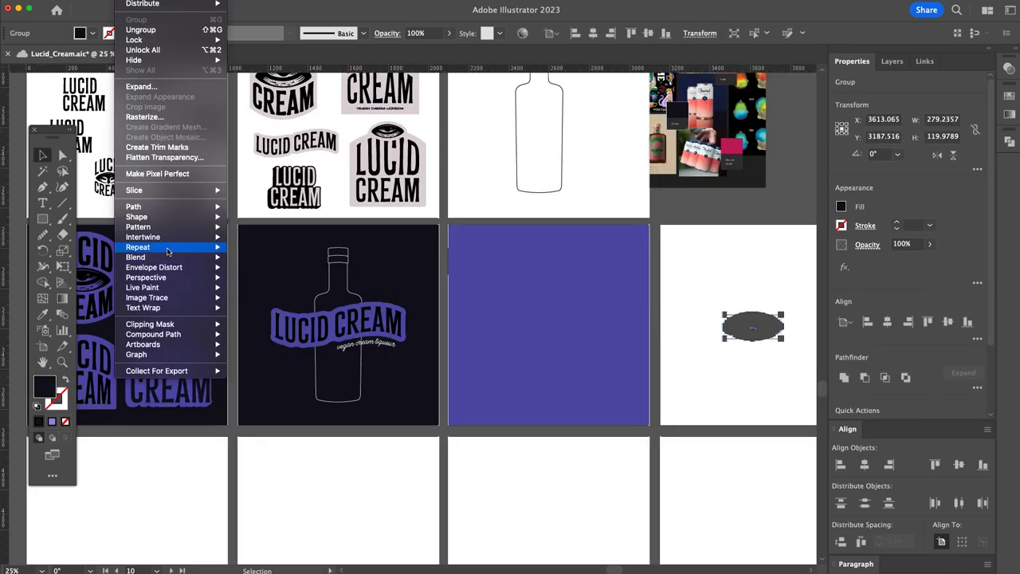
pyautogui.moveTo(151, 227)
pyautogui.press('Return')
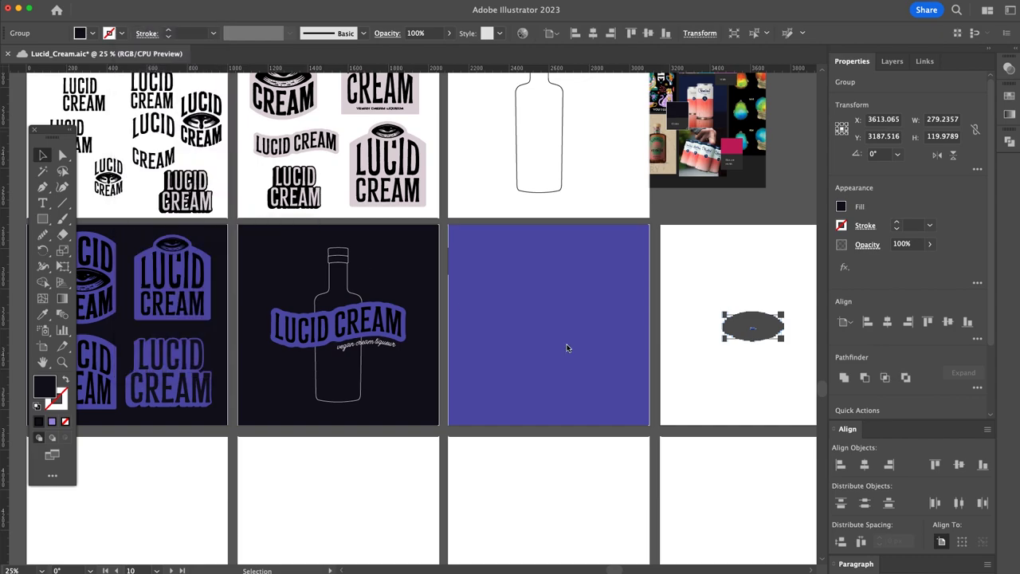
pyautogui.click(637, 318)
# - Set the eye pattern's tile width to 330 px, increase its height, and change the tile type to Hex by Column
pyautogui.click(809, 264)
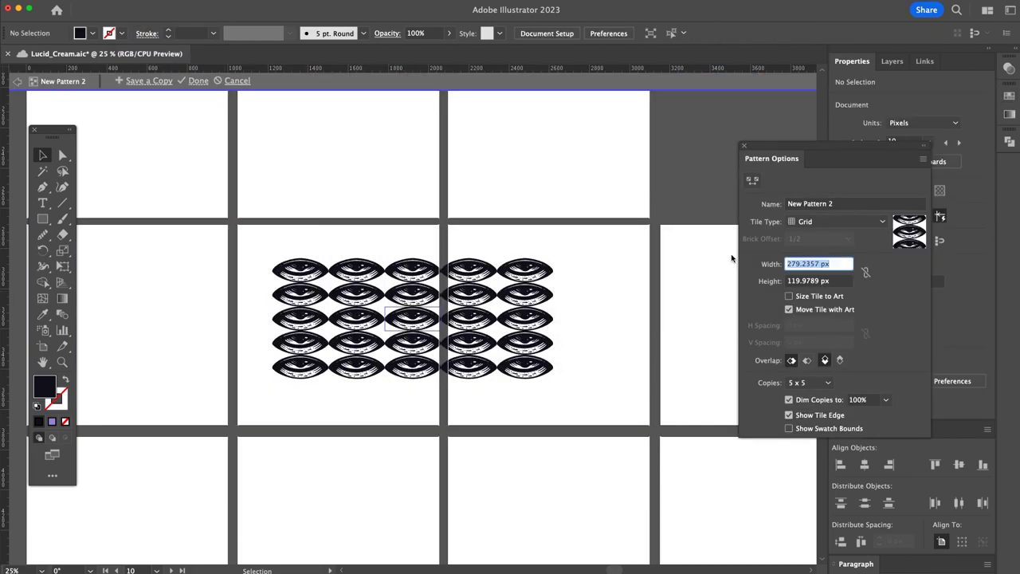
pyautogui.write('330')
pyautogui.click(834, 281)
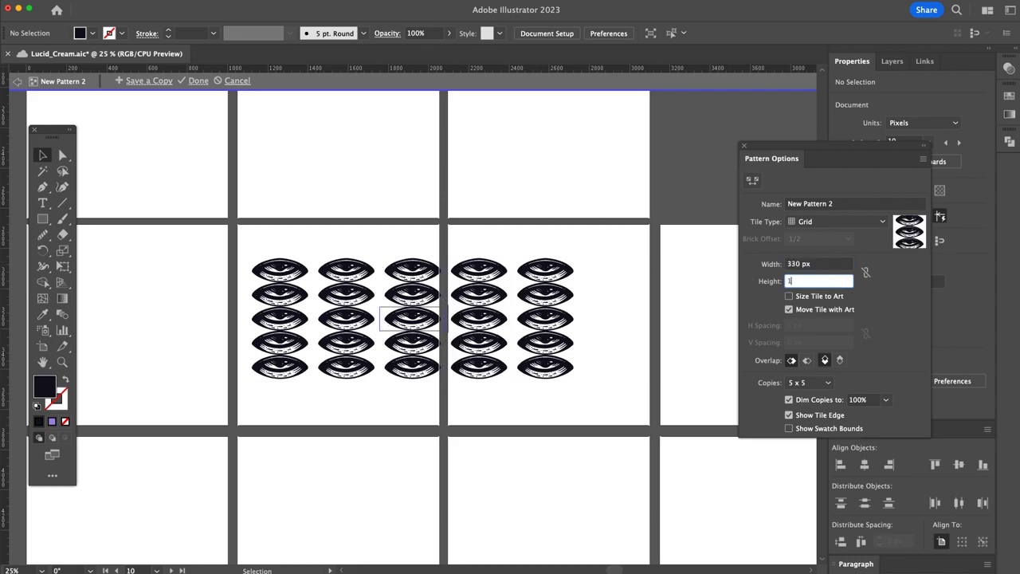
pyautogui.click(843, 224)
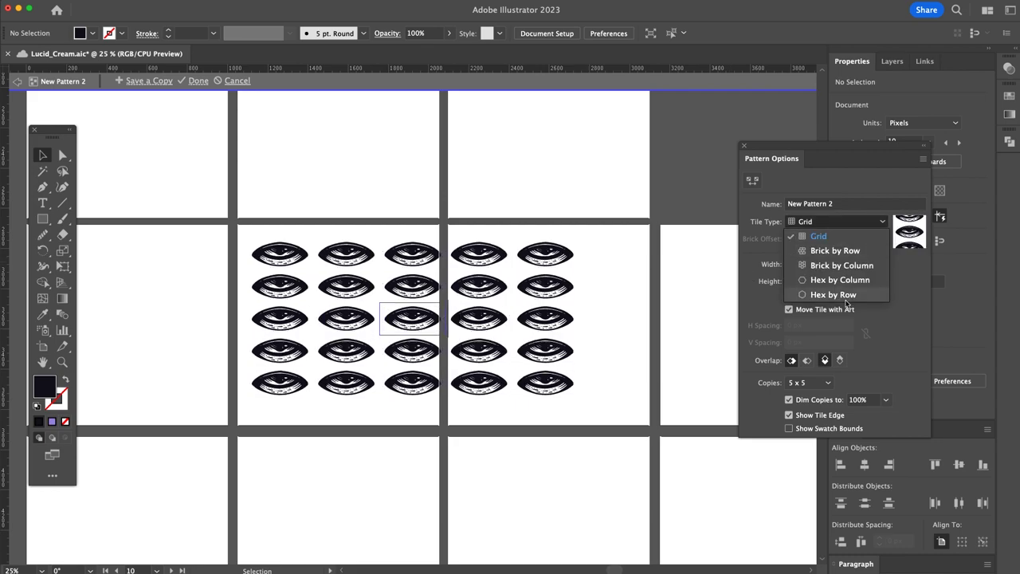
pyautogui.click(839, 280)
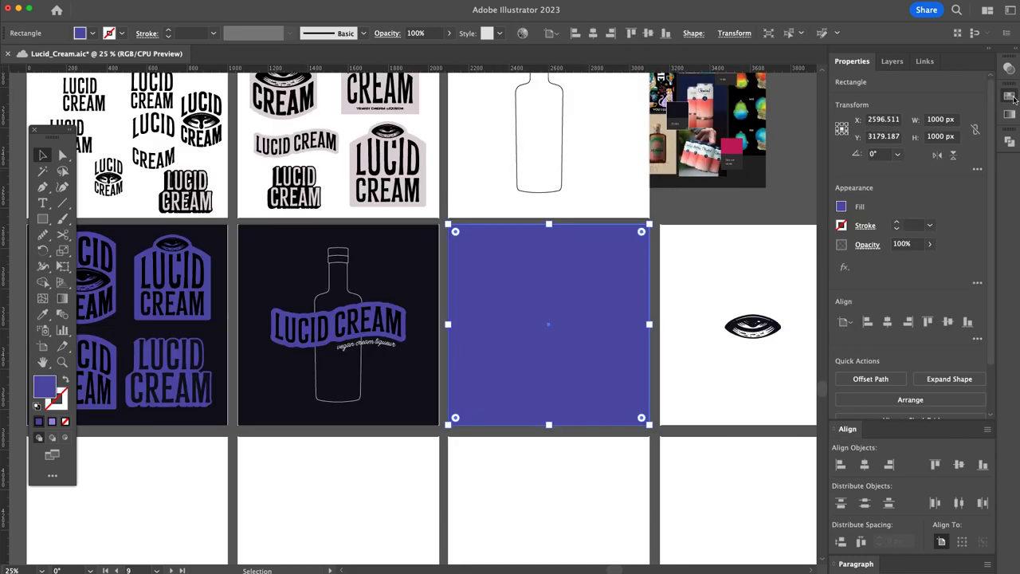
# - Fill the 1000 px square with the eye pattern swatch so it repeats over the purple background
pyautogui.click(846, 268)
pyautogui.click(882, 160)
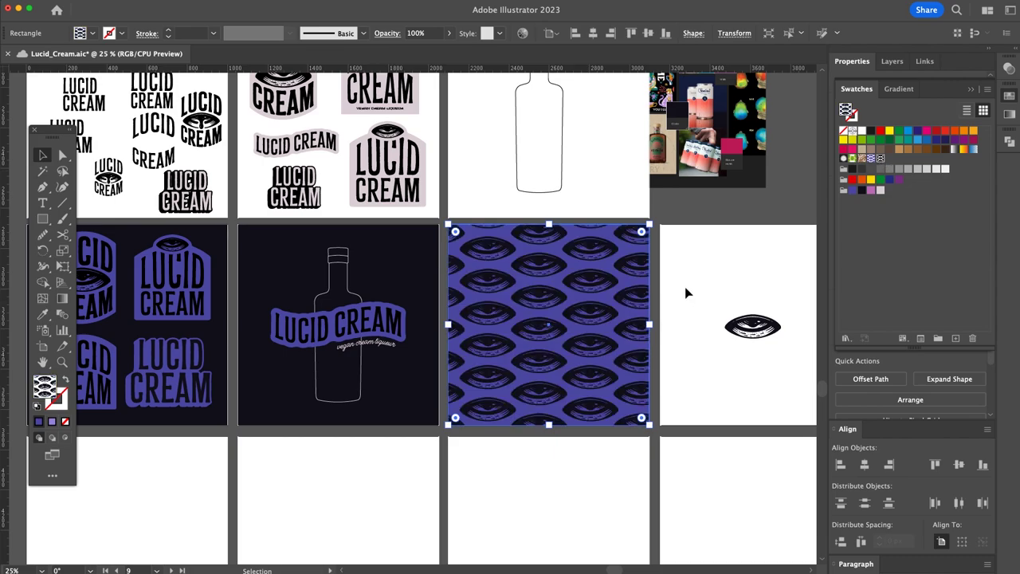
pyautogui.click(690, 285)
pyautogui.press('z')
pyautogui.keyDown('alt'); pyautogui.click(539, 371); pyautogui.keyUp('alt')
pyautogui.moveTo(483, 439); pyautogui.dragTo(515, 463)
pyautogui.press('v')
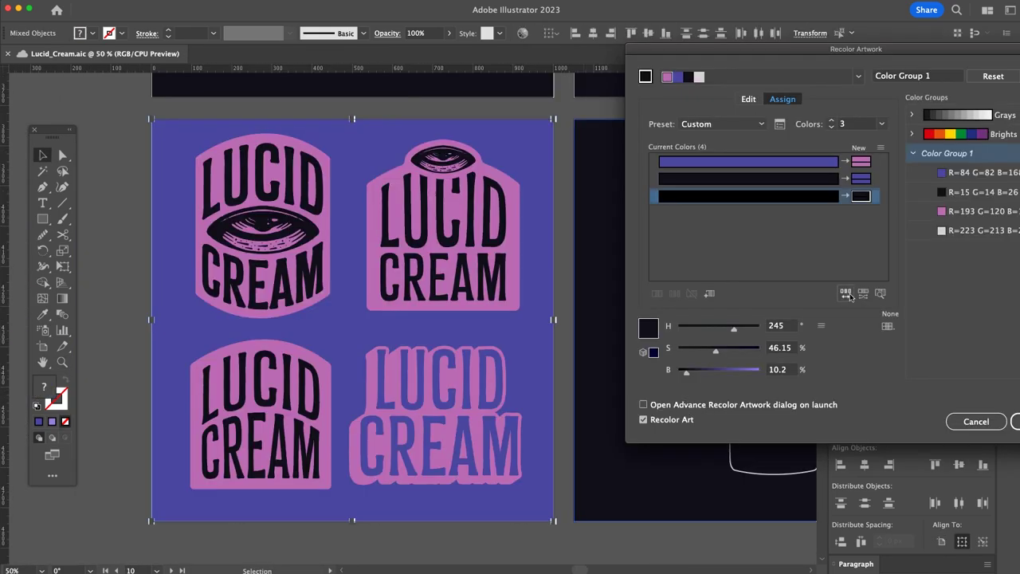
# - Shuffle the recolour assignments on the four-logo artboard until pink badges with near-black lettering sit on a pale background, and apply them
pyautogui.click(848, 295)
pyautogui.click(847, 295)
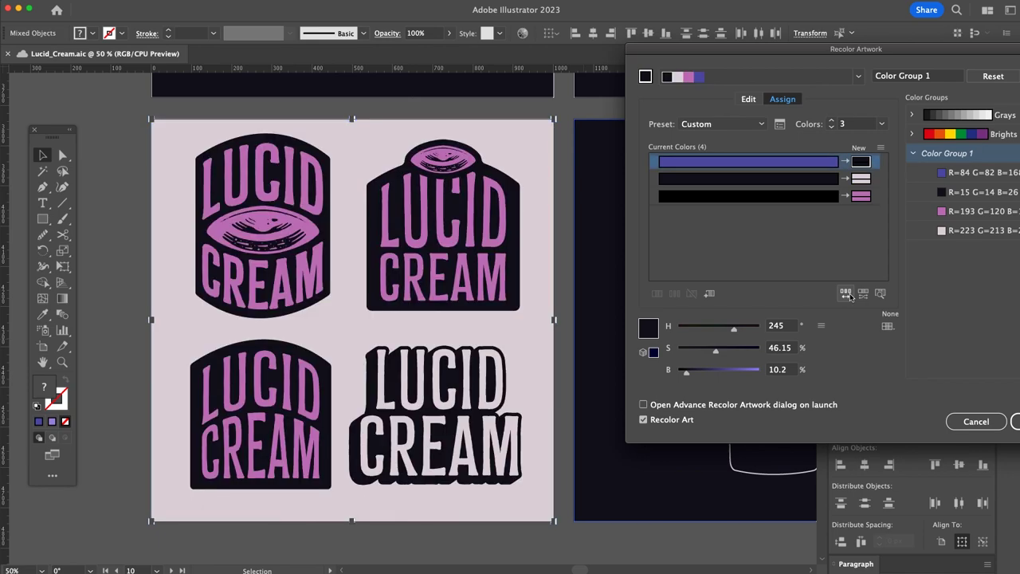
pyautogui.click(846, 294)
pyautogui.click(846, 294)
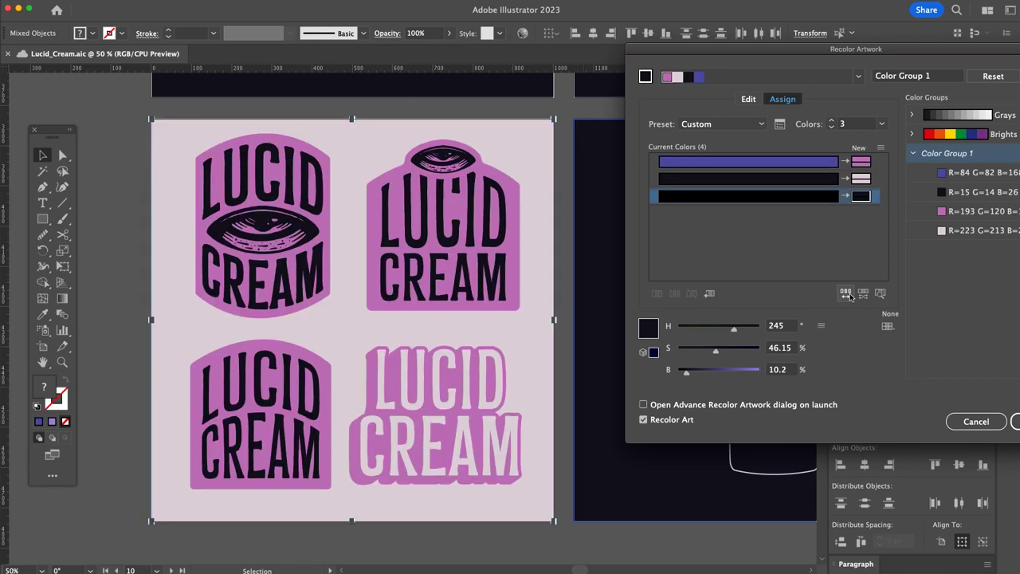
pyautogui.click(846, 294)
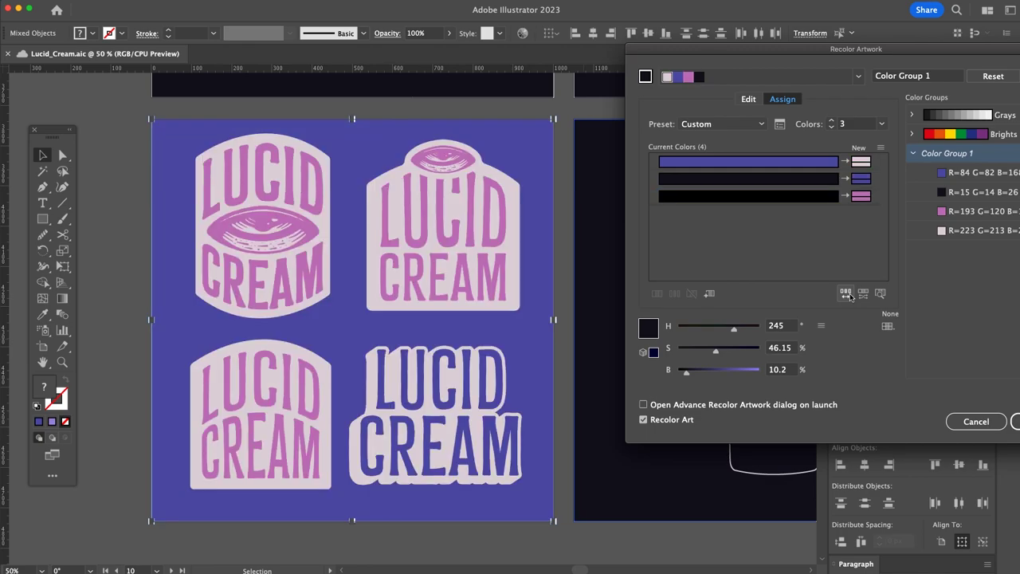
pyautogui.click(846, 294)
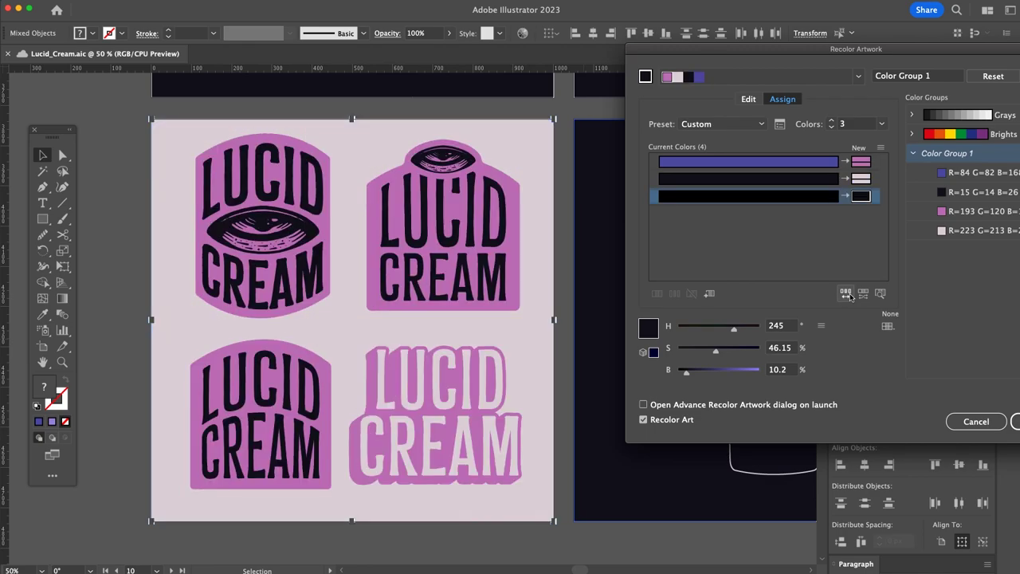
pyautogui.click(1014, 423)
pyautogui.click(982, 270)
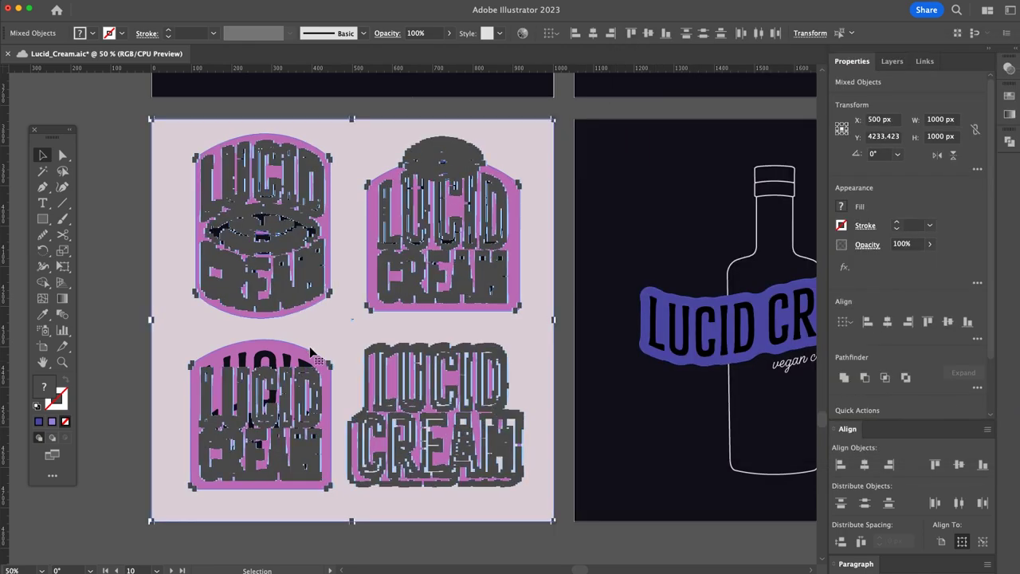
pyautogui.click(177, 301)
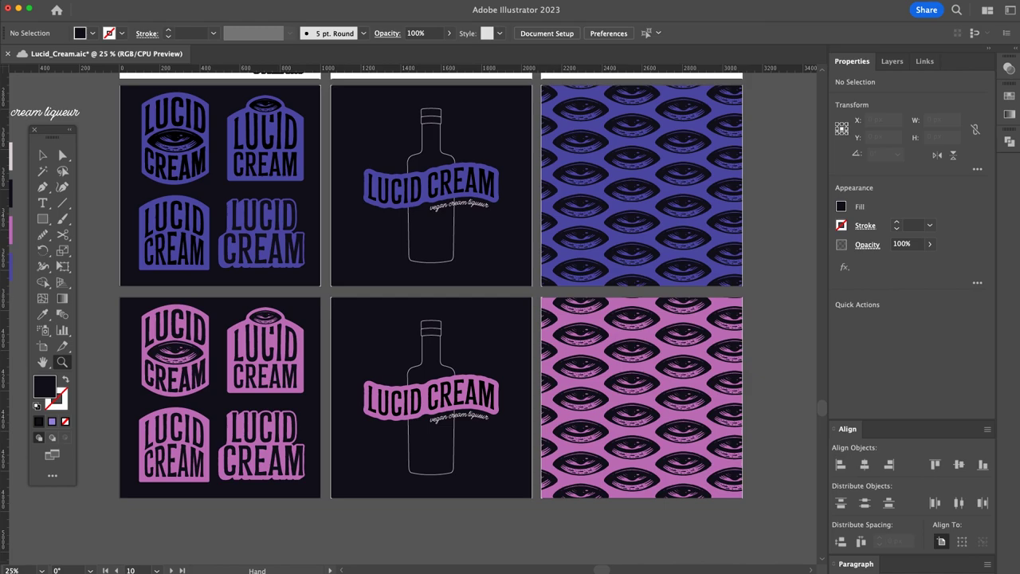
pyautogui.keyDown('alt'); pyautogui.keyDown('super'); pyautogui.click(471, 444); pyautogui.keyUp('super'); pyautogui.keyUp('alt')
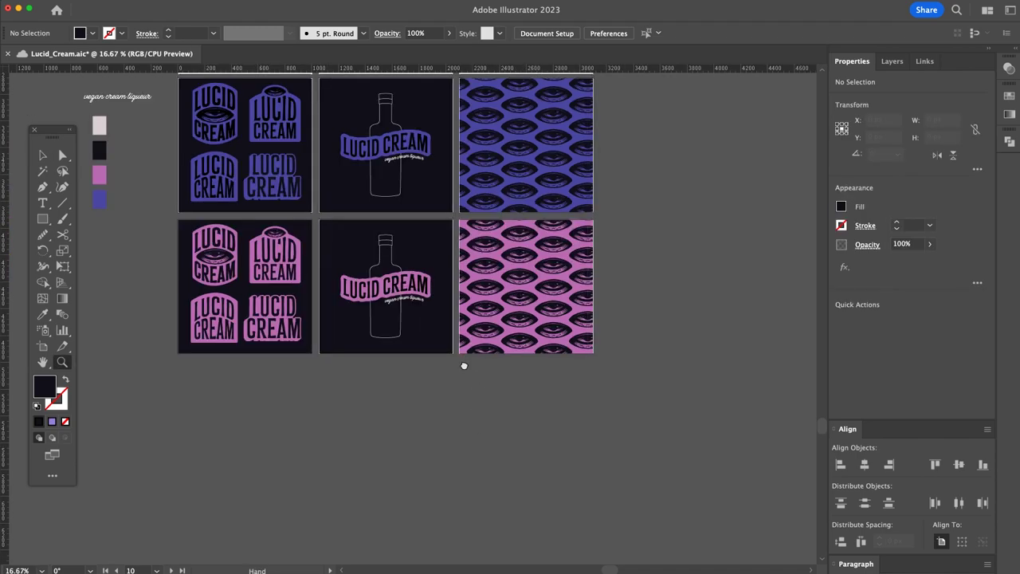
pyautogui.moveTo(465, 364); pyautogui.dragTo(436, 469)
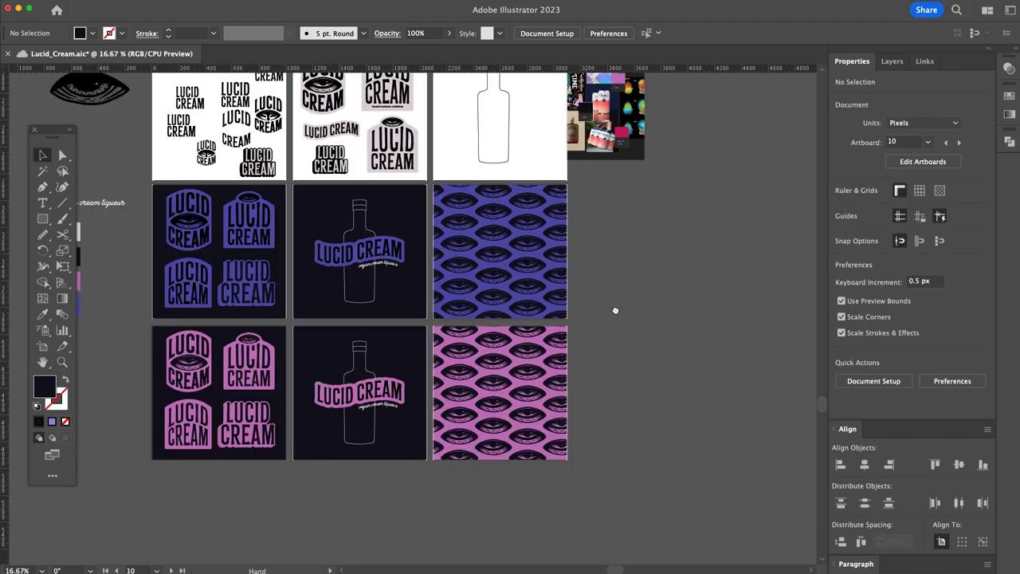
pyautogui.moveTo(610, 294); pyautogui.dragTo(718, 361)
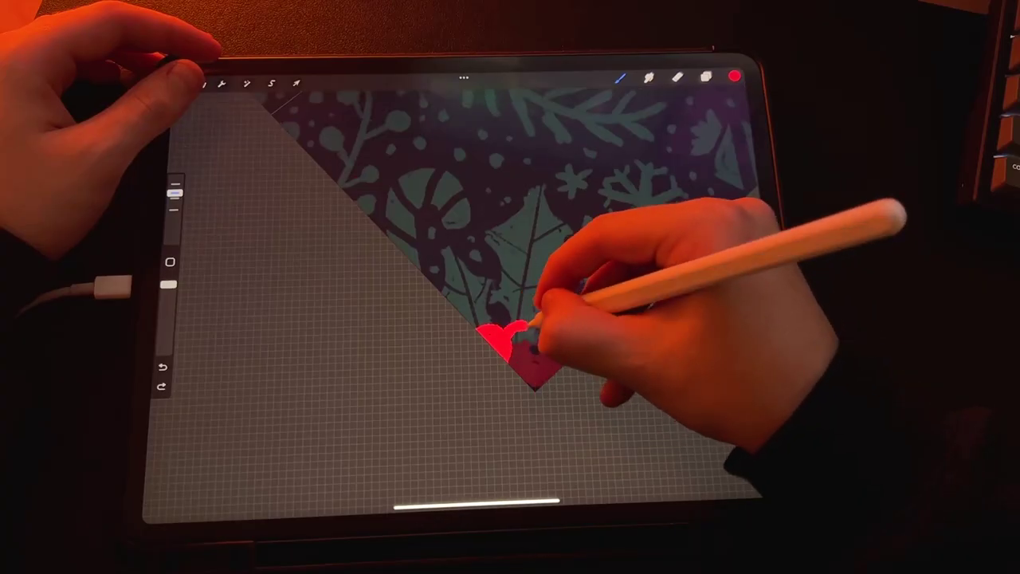
# - In Procreate, paint the sketch's corner berries red and its holly leaves and fern branch green
pyautogui.moveTo(514, 363)
pyautogui.mouseDown()
pyautogui.moveTo(515, 335)
pyautogui.moveTo(540, 329)
pyautogui.moveTo(560, 340)
pyautogui.moveTo(532, 325)
pyautogui.moveTo(518, 348)
pyautogui.moveTo(538, 379)
pyautogui.moveTo(518, 343)
pyautogui.moveTo(533, 356)
pyautogui.moveTo(530, 337)
pyautogui.moveTo(554, 336)
pyautogui.moveTo(540, 364)
pyautogui.moveTo(516, 342)
pyautogui.moveTo(530, 329)
pyautogui.moveTo(544, 380)
pyautogui.moveTo(540, 355)
pyautogui.moveTo(494, 327)
pyautogui.moveTo(564, 345)
pyautogui.mouseUp()
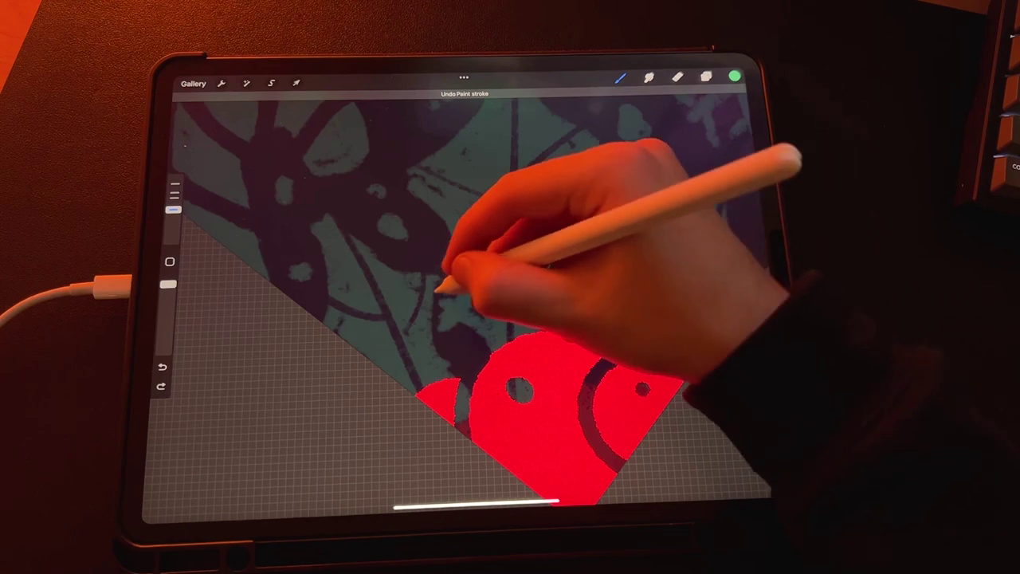
pyautogui.moveTo(437, 294)
pyautogui.mouseDown()
pyautogui.moveTo(522, 348)
pyautogui.moveTo(518, 377)
pyautogui.mouseUp()
pyautogui.scroll(3, 510, 279)
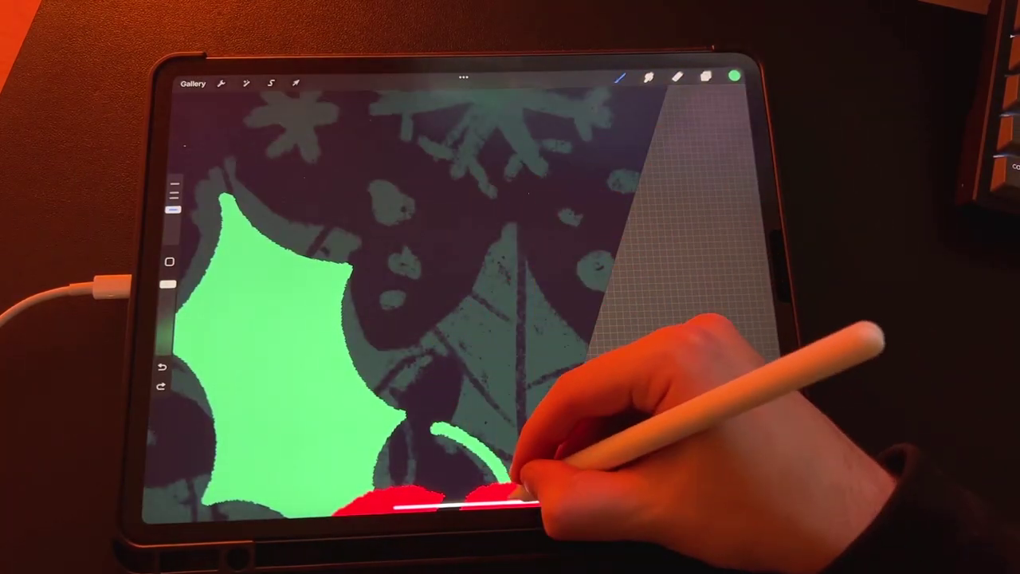
pyautogui.moveTo(438, 366); pyautogui.dragTo(494, 229)
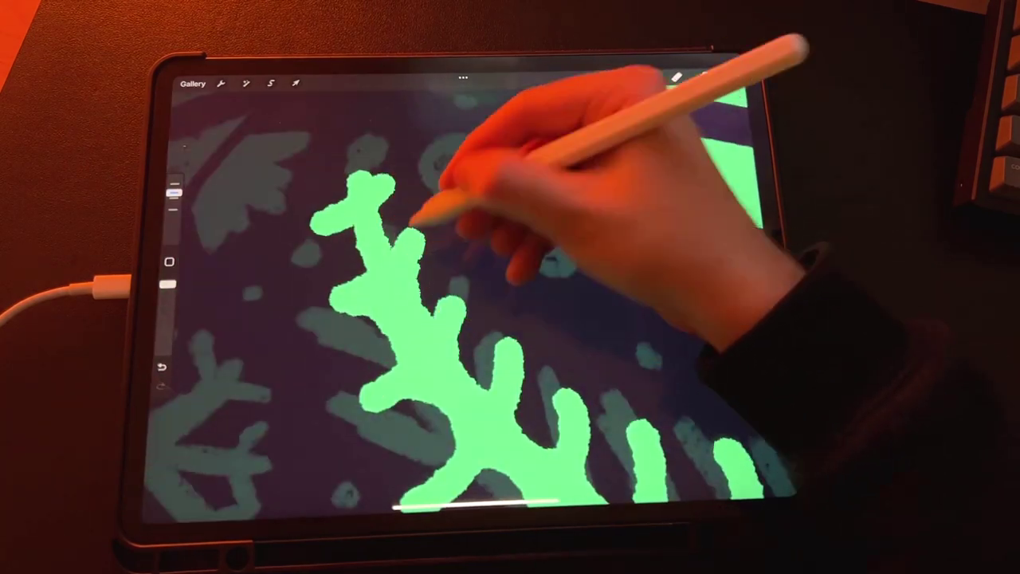
pyautogui.hotkey('ctrl', 'z')
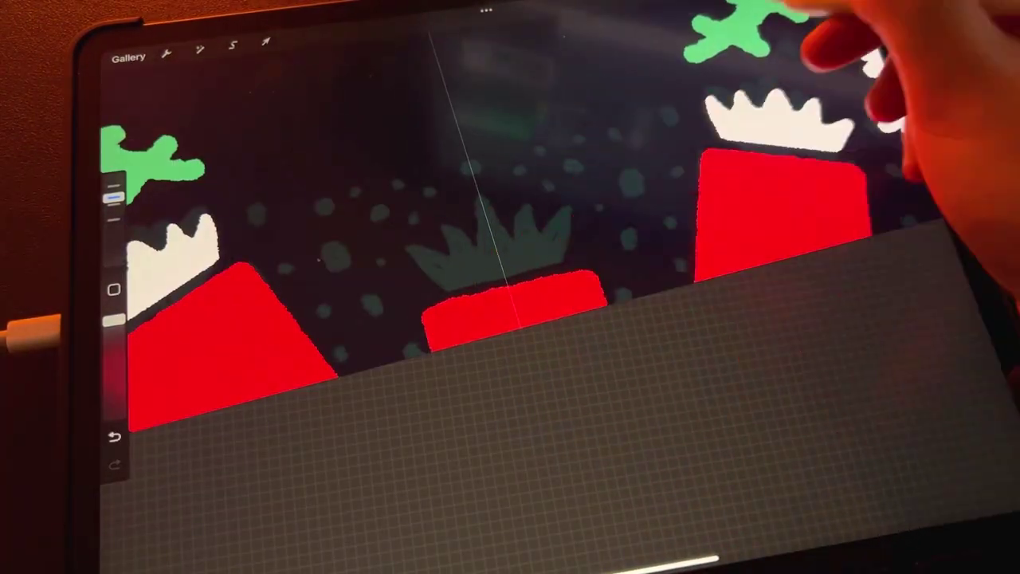
# - Draw and fill a white spiked crown shape above the red block at the middle of the label's lower edge
pyautogui.moveTo(446, 288); pyautogui.dragTo(559, 262)
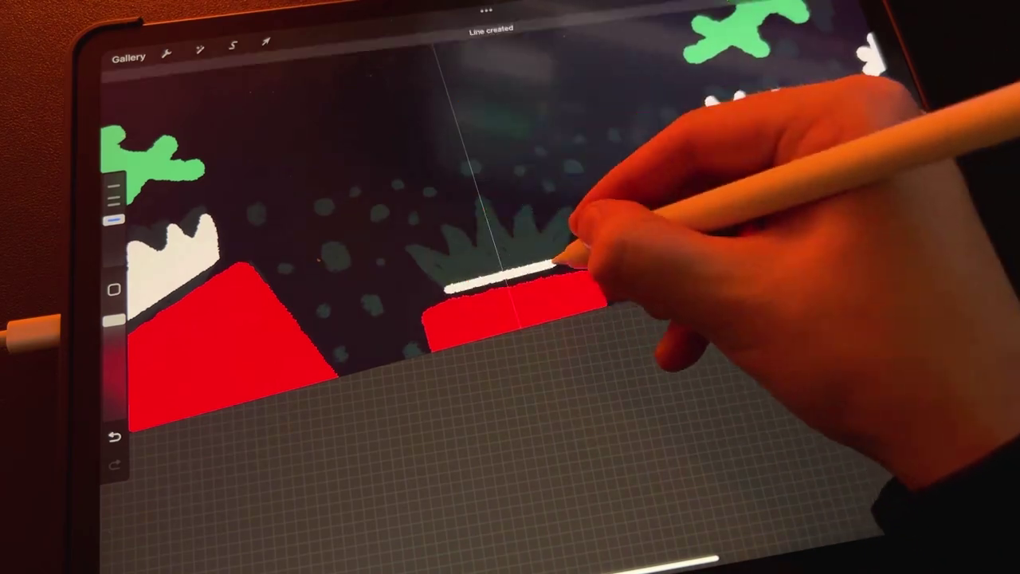
pyautogui.moveTo(411, 248); pyautogui.dragTo(532, 203)
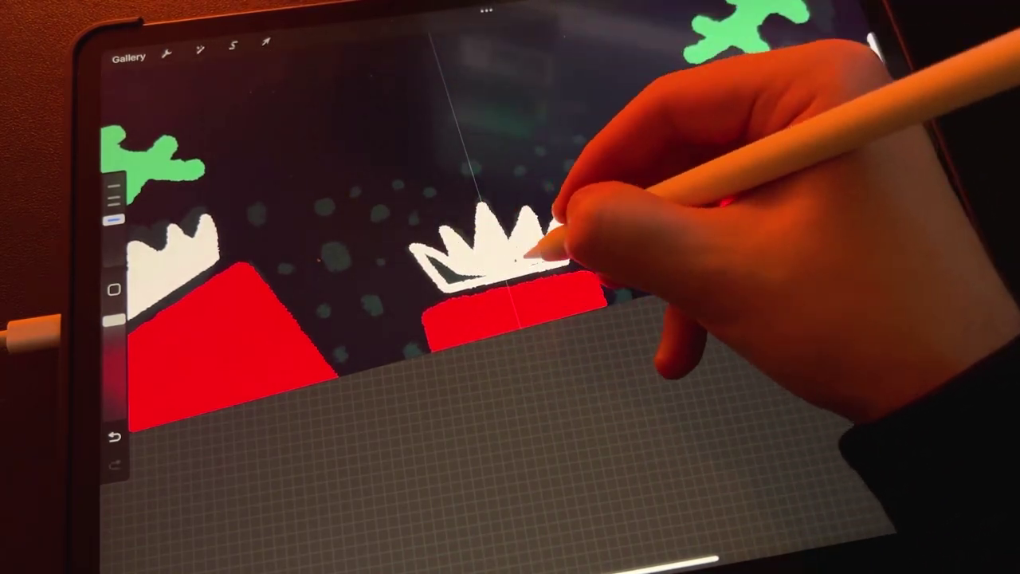
pyautogui.moveTo(526, 256); pyautogui.dragTo(448, 273)
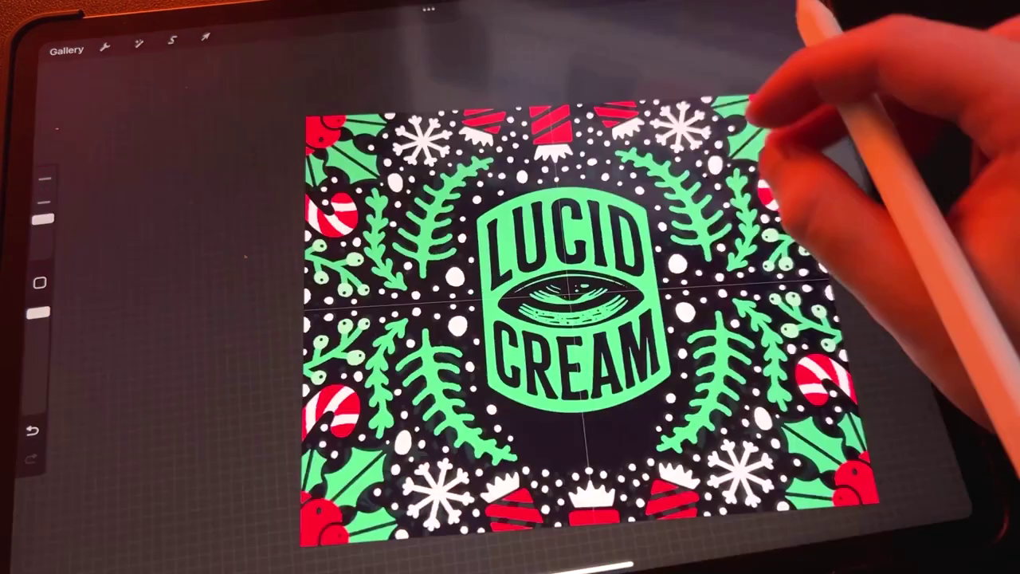
pyautogui.scroll(-3, 590, 319)
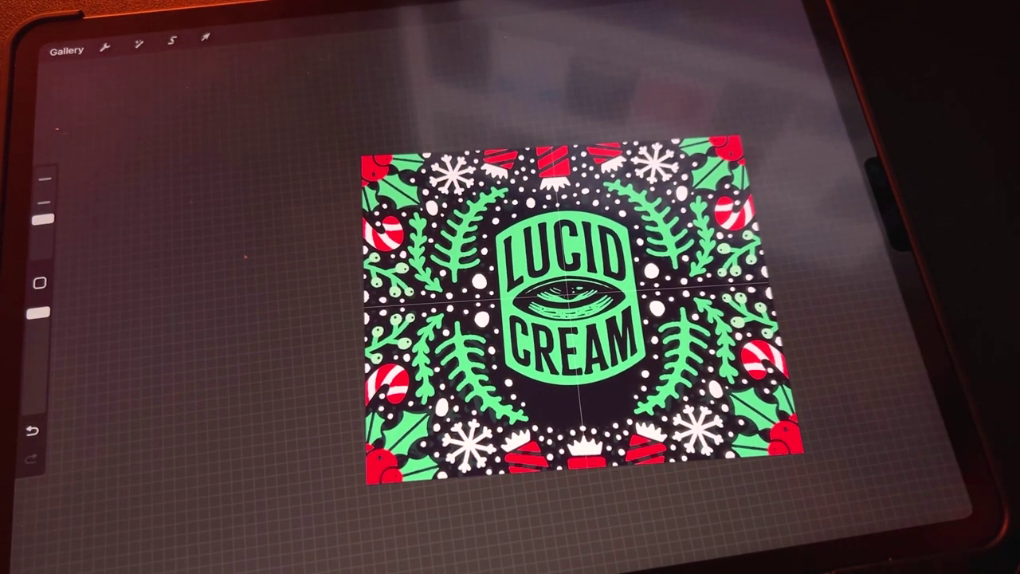
pyautogui.scroll(5, 573, 319)
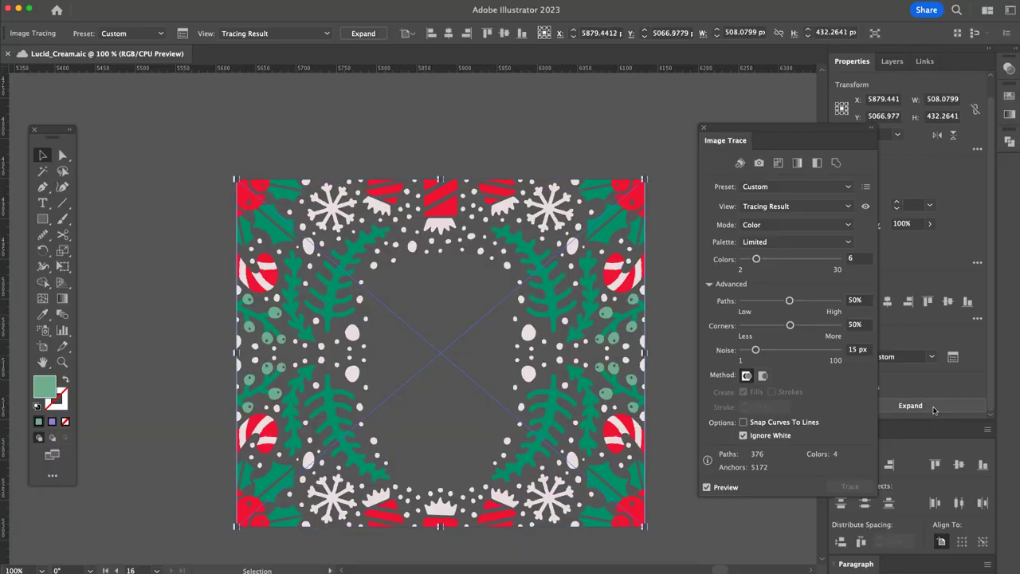
# - In Illustrator, expand the traced festive border, place it over the green Lucid Cream badge, and scale it to 1800 px high
pyautogui.click(893, 406)
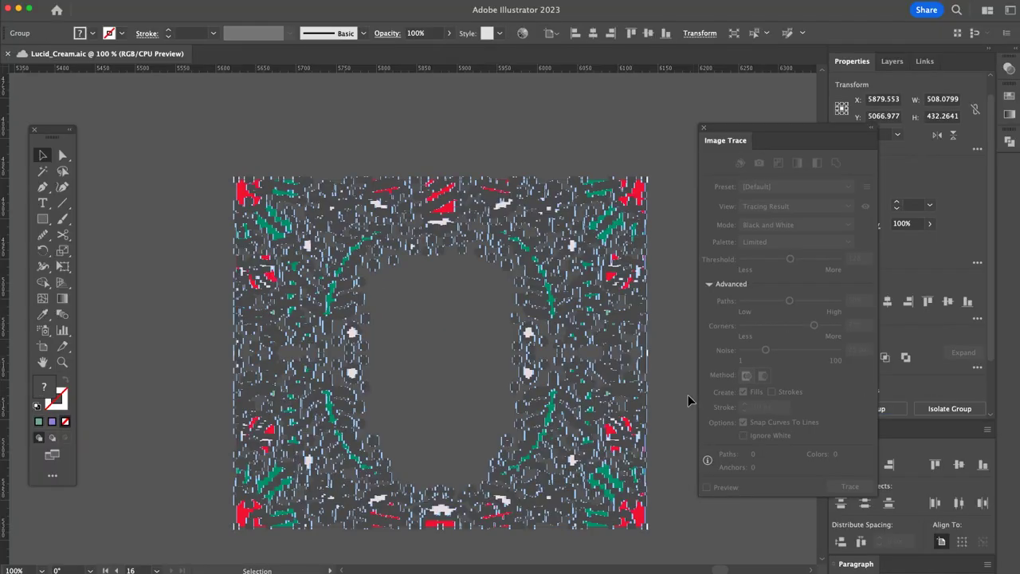
pyautogui.click(689, 399)
pyautogui.keyDown('alt'); pyautogui.click(429, 354); pyautogui.keyUp('alt')
pyautogui.keyDown('alt'); pyautogui.click(429, 355); pyautogui.keyUp('alt')
pyautogui.press('v')
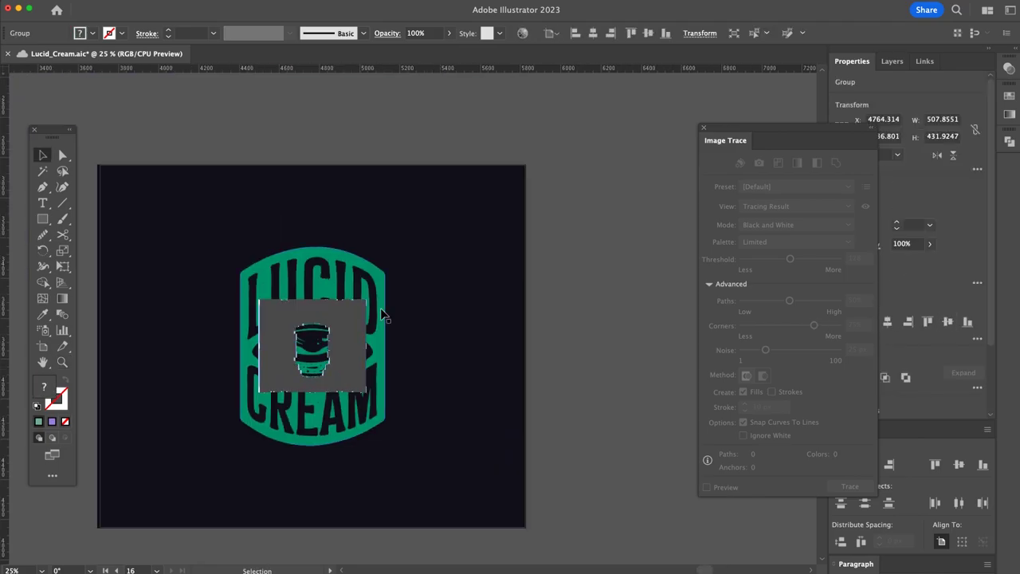
pyautogui.moveTo(367, 300); pyautogui.dragTo(570, 165)
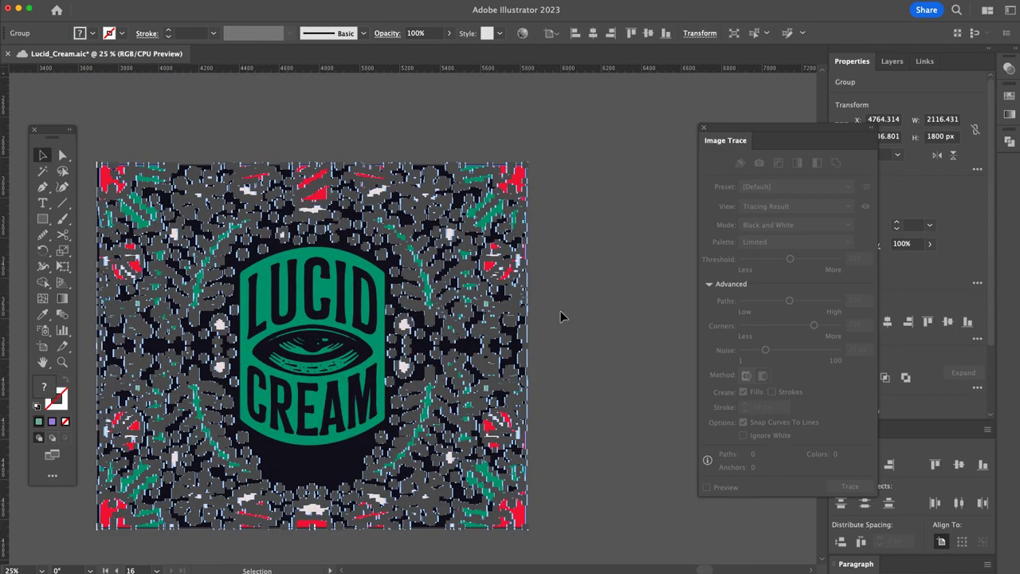
pyautogui.click(562, 314)
# - Inspect the festive border artwork around the green Lucid Cream badge
pyautogui.press('z')
pyautogui.click(270, 328)
pyautogui.click(270, 327)
pyautogui.keyDown('alt'); pyautogui.click(331, 302); pyautogui.keyUp('alt')
pyautogui.keyDown('alt'); pyautogui.click(331, 301); pyautogui.keyUp('alt')
pyautogui.moveTo(393, 308); pyautogui.dragTo(134, 316)
pyautogui.press('v')
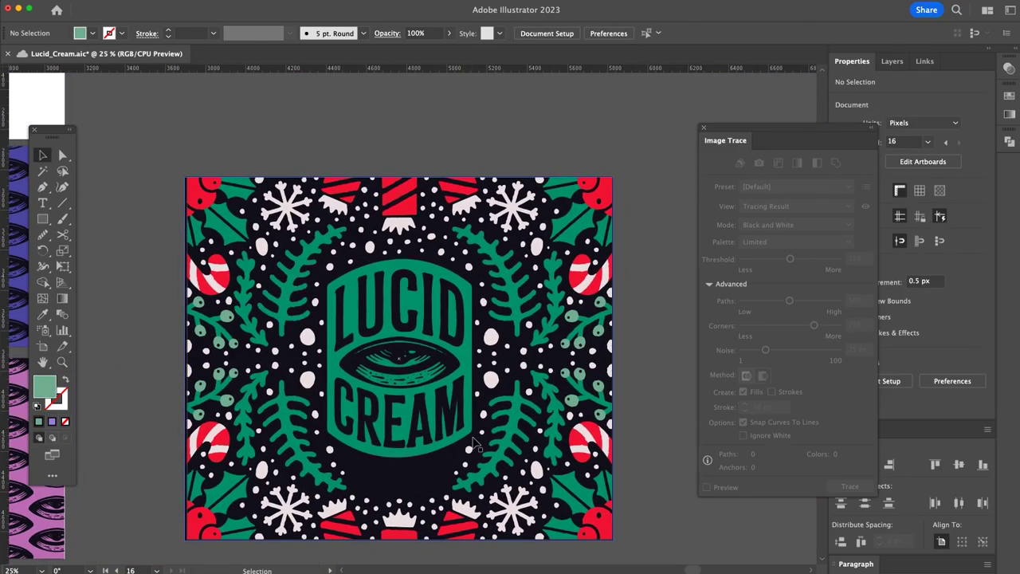
pyautogui.click(203, 251)
pyautogui.click(669, 175)
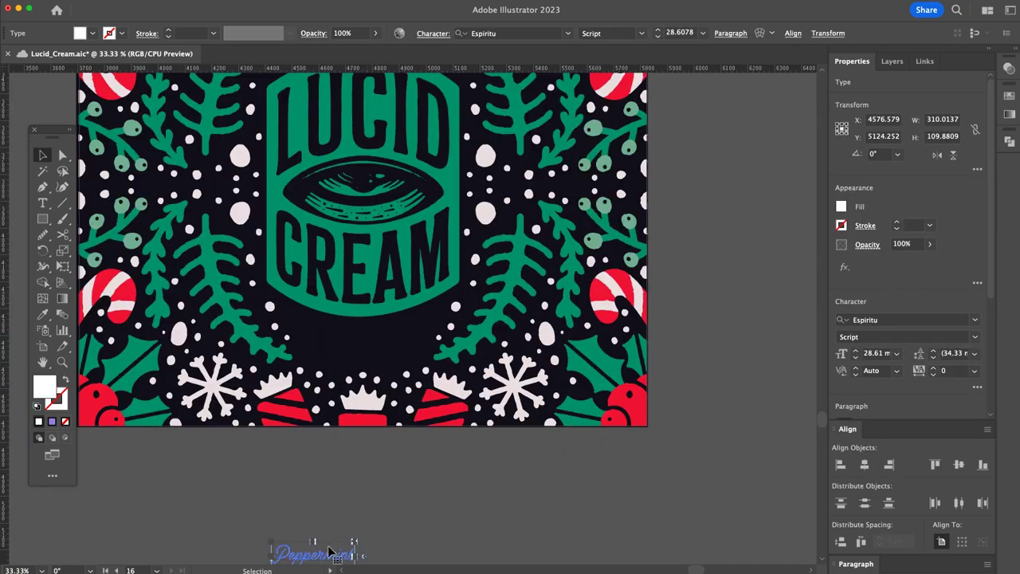
# - Move the script text "Peppermint" below the green badge and align the two on their horizontal centres
pyautogui.moveTo(332, 556)
pyautogui.mouseDown()
pyautogui.moveTo(371, 325)
pyautogui.moveTo(381, 339)
pyautogui.mouseUp()
pyautogui.keyDown('shift'); pyautogui.click(362, 263); pyautogui.keyUp('shift')
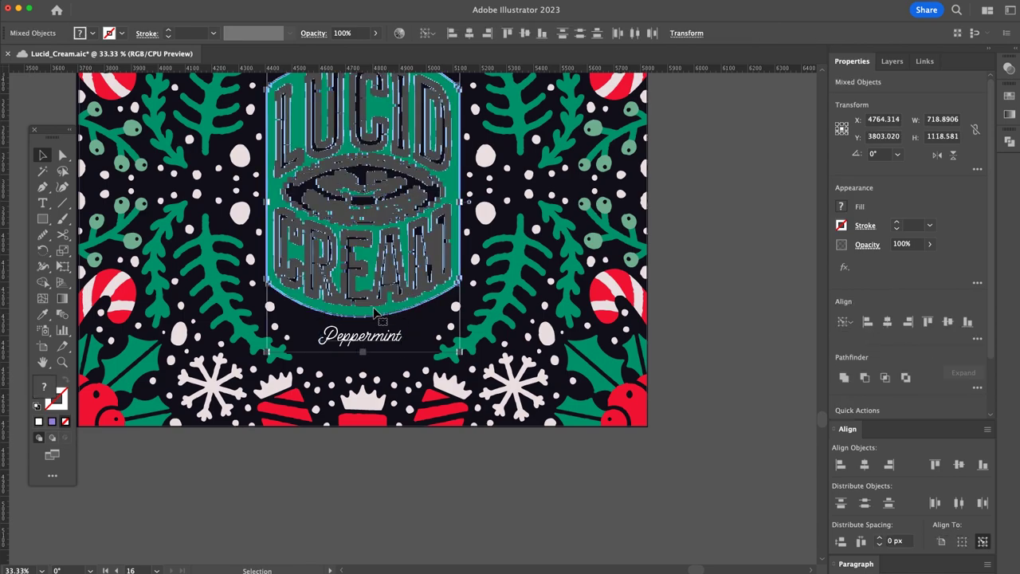
pyautogui.click(887, 322)
pyautogui.click(495, 505)
# - Nudge the "Peppermint" text slightly left beneath the badge and enlarge it a little
pyautogui.press('z')
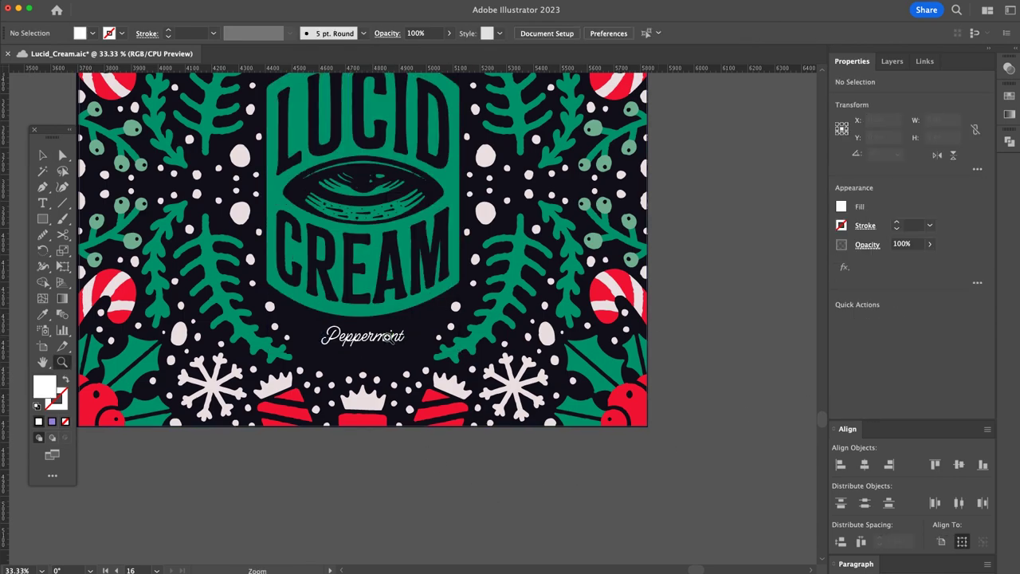
pyautogui.click(388, 335)
pyautogui.click(387, 334)
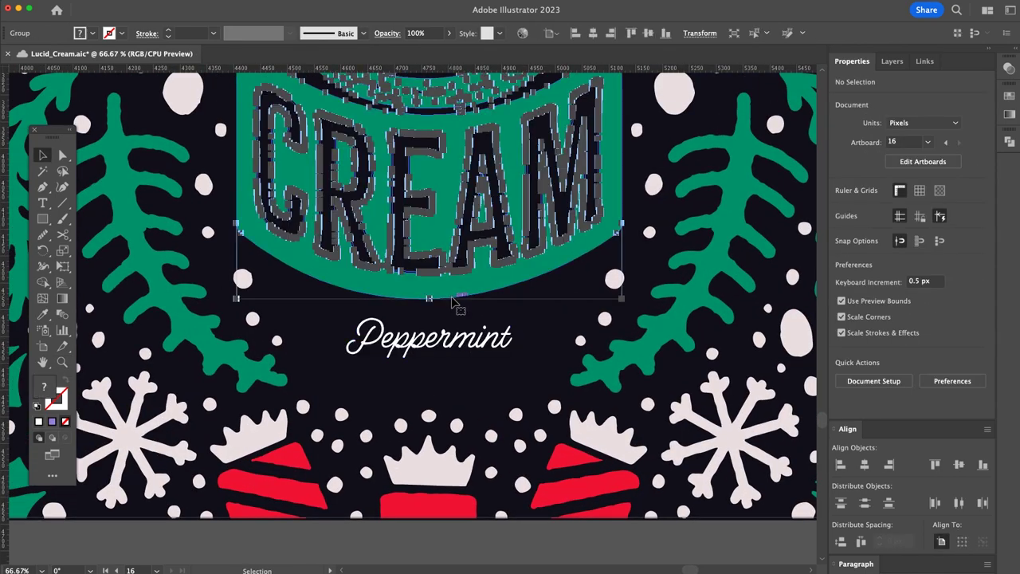
pyautogui.click(455, 299)
pyautogui.click(465, 351)
pyautogui.moveTo(472, 344); pyautogui.dragTo(463, 343)
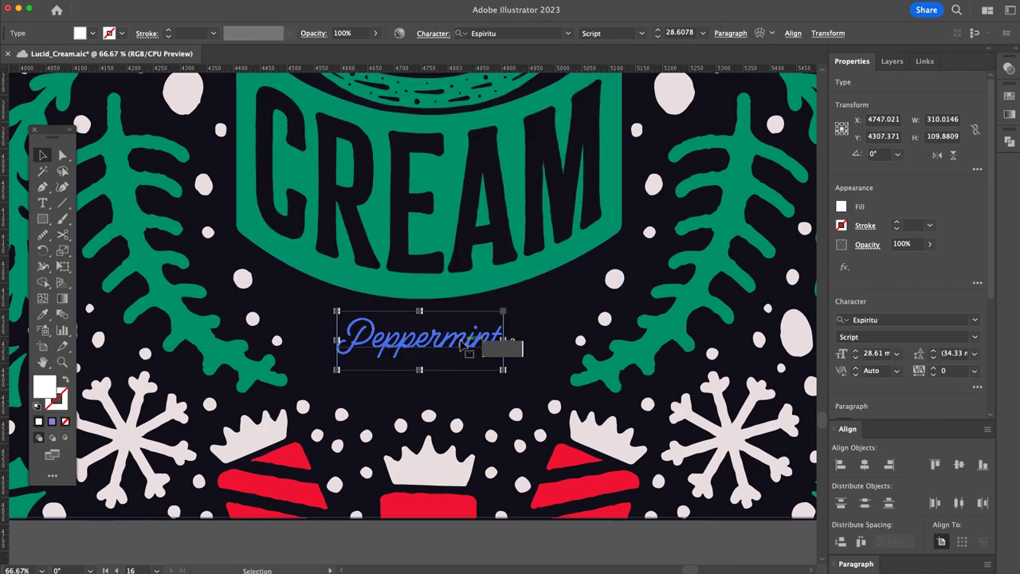
pyautogui.moveTo(503, 311); pyautogui.dragTo(525, 306)
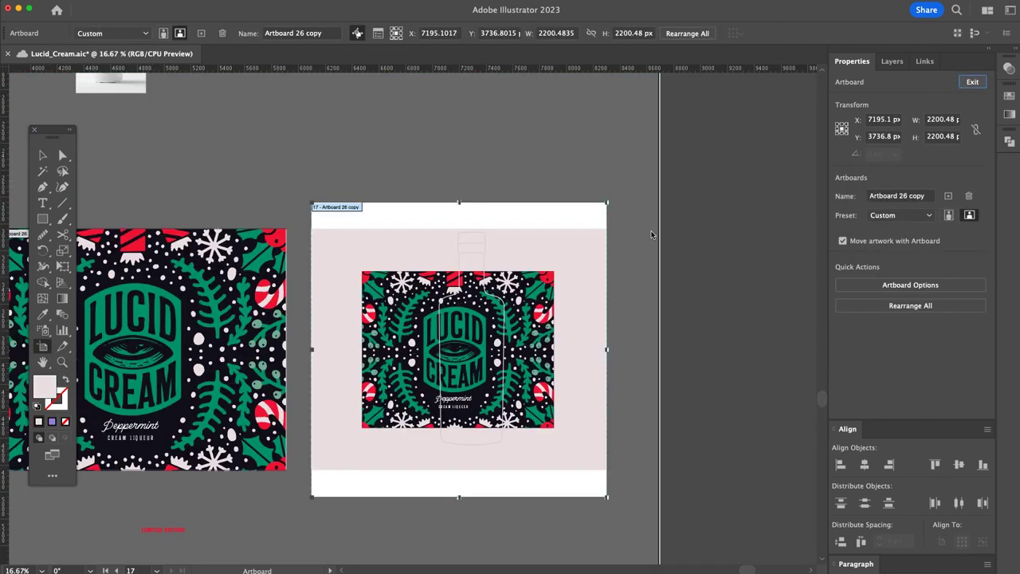
# - Stretch the pale background rectangle to fill the square bottle artboard
pyautogui.click(462, 225)
pyautogui.moveTo(462, 226); pyautogui.dragTo(467, 205)
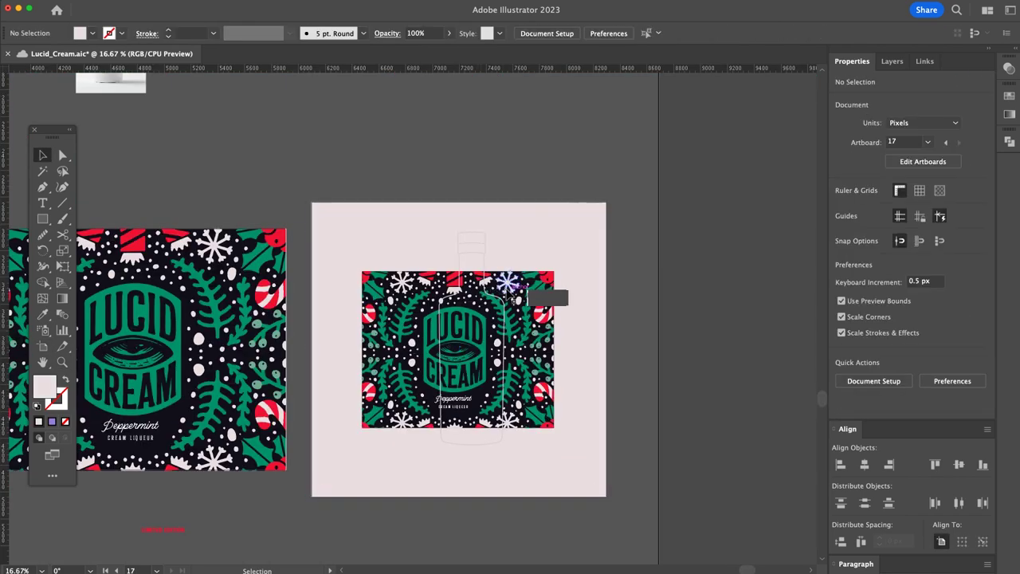
# - Apply the label's red to the bottle outline as a stroke with no fill, and thicken the stroke
pyautogui.click(485, 268)
pyautogui.press('i')
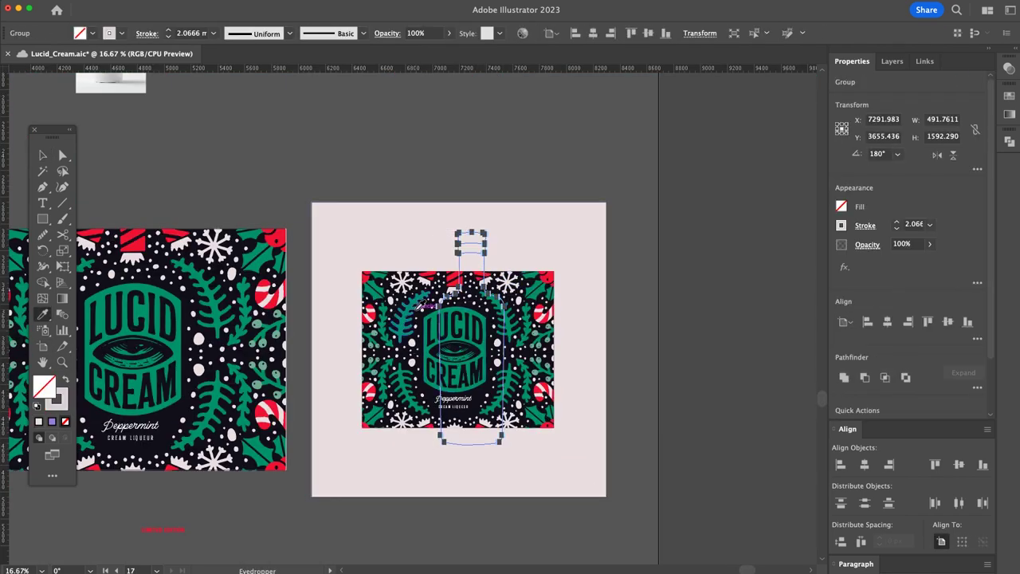
pyautogui.click(449, 279)
pyautogui.click(453, 281)
pyautogui.press('v')
pyautogui.hotkey('shift', 'x')
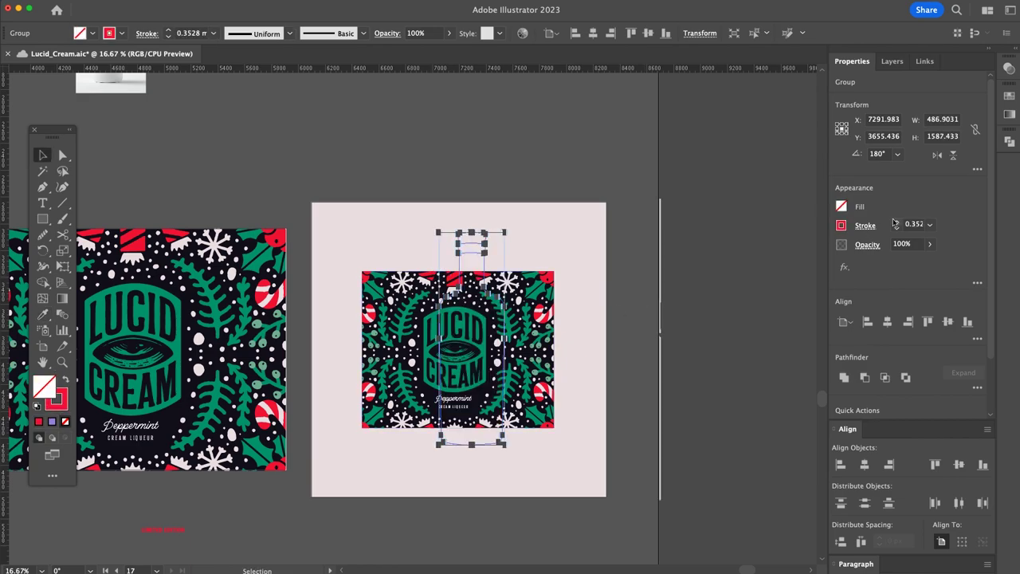
pyautogui.click(896, 222)
pyautogui.click(896, 221)
pyautogui.click(897, 222)
pyautogui.click(896, 221)
pyautogui.click(680, 265)
# - Bring the label artwork in front of the bottle, scale it to about 1237 px wide, and position it over the bottle's body
pyautogui.press('super+plus')
pyautogui.moveTo(483, 287); pyautogui.dragTo(410, 164)
pyautogui.click(556, 275)
pyautogui.press('super+shift+bracketright')
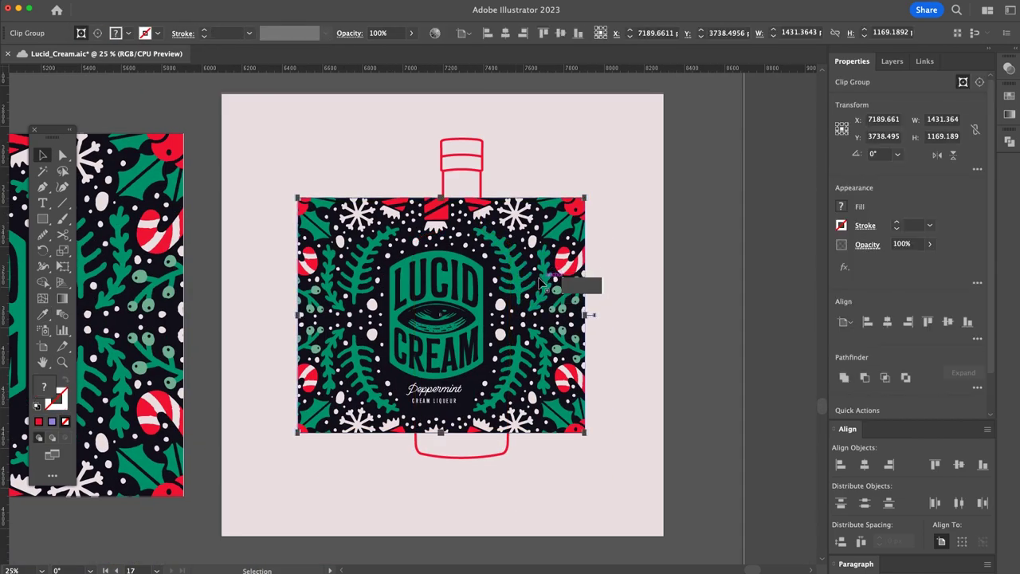
pyautogui.moveTo(557, 276); pyautogui.dragTo(551, 305)
pyautogui.moveTo(579, 224); pyautogui.dragTo(582, 256)
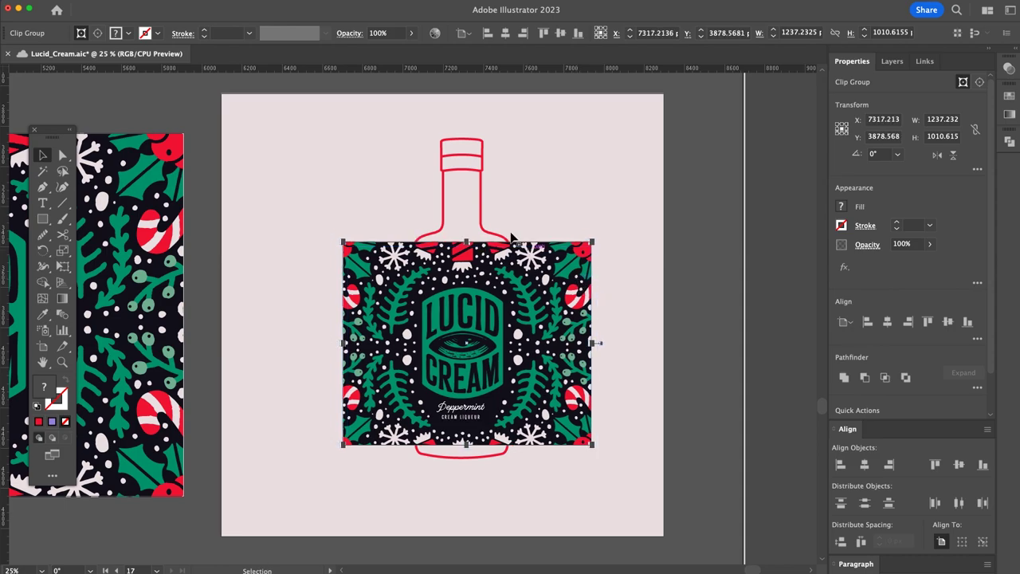
pyautogui.keyDown('shift'); pyautogui.click(495, 233); pyautogui.keyUp('shift')
# - Enlarge the "OAT CREAM LIQUEUR" text to about 206 px wide and place it beneath the "Peppermint" text
pyautogui.hscroll(3, 493, 237)
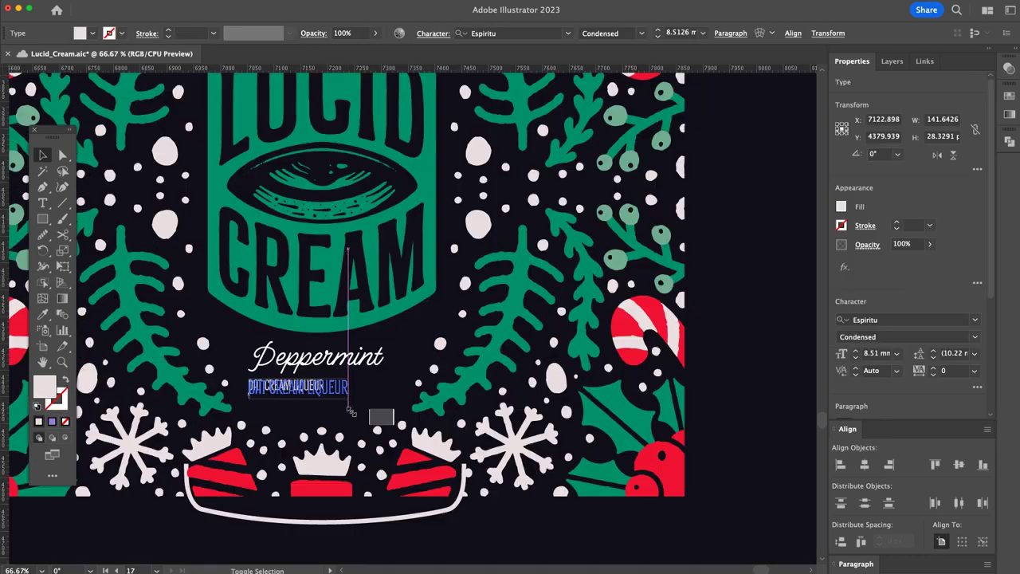
pyautogui.moveTo(351, 410)
pyautogui.mouseDown()
pyautogui.moveTo(368, 411)
pyautogui.moveTo(356, 393)
pyautogui.mouseUp()
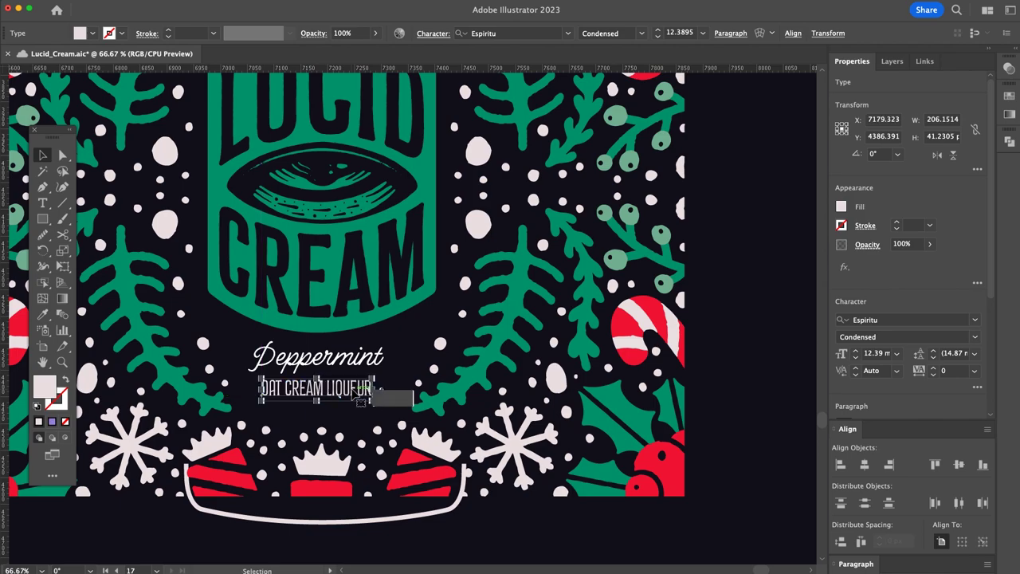
# - Recolour the "OAT CREAM LIQUEUR" text with the label's green
pyautogui.hotkey('ctrl', 'shift', 'a')
pyautogui.press('i')
pyautogui.click(416, 459)
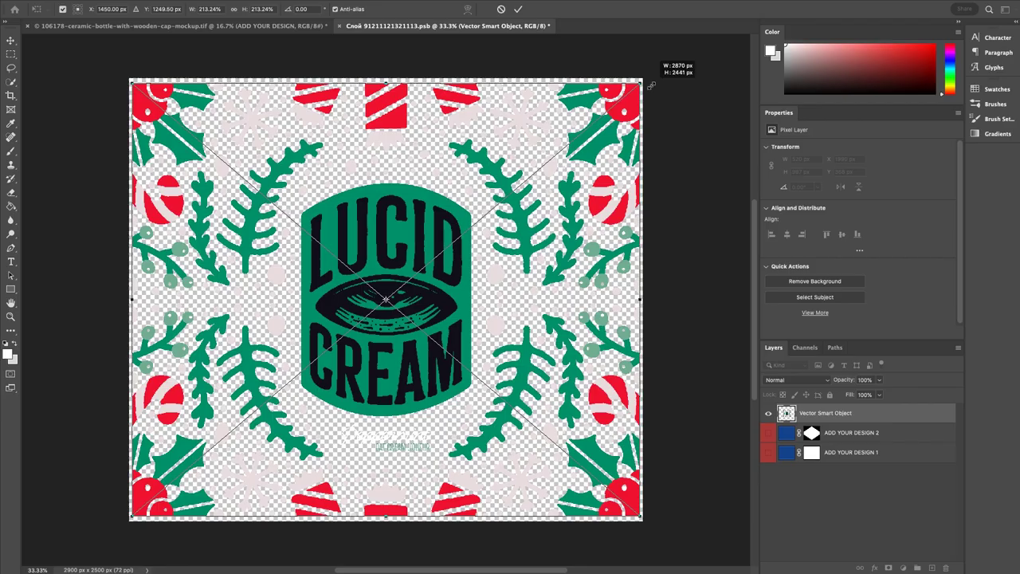
# - In Photoshop, scale the placed label artwork to about 2939 × 2500 px, save the label document, and return to the bottle mockup
pyautogui.moveTo(661, 78); pyautogui.dragTo(655, 81)
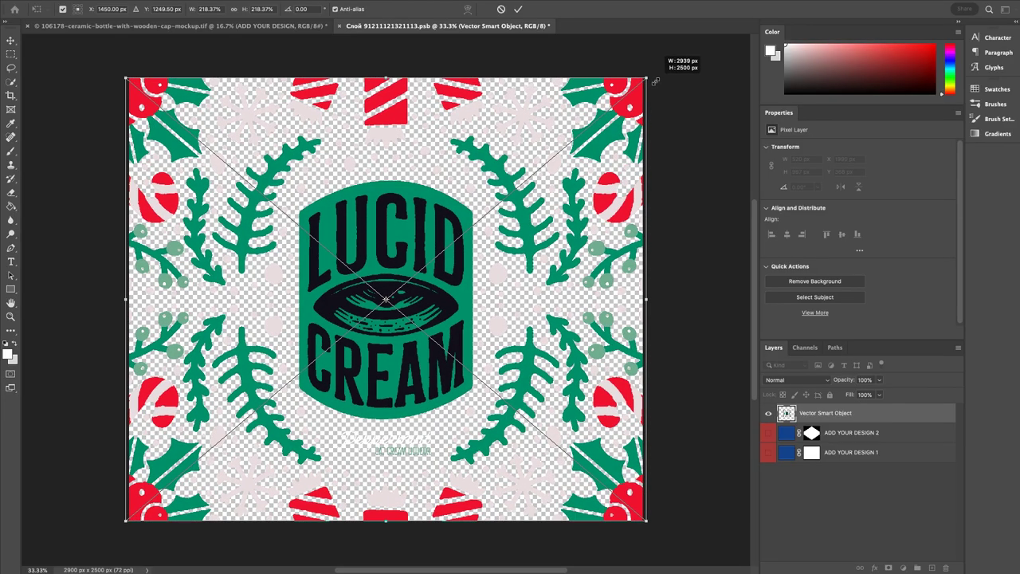
pyautogui.press('Return')
pyautogui.press('super+s')
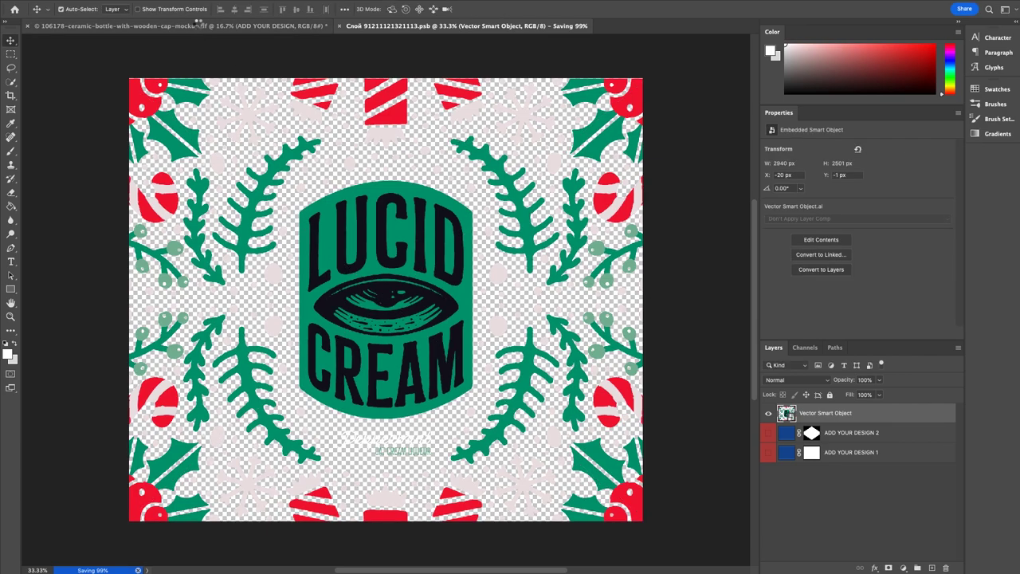
pyautogui.click(198, 26)
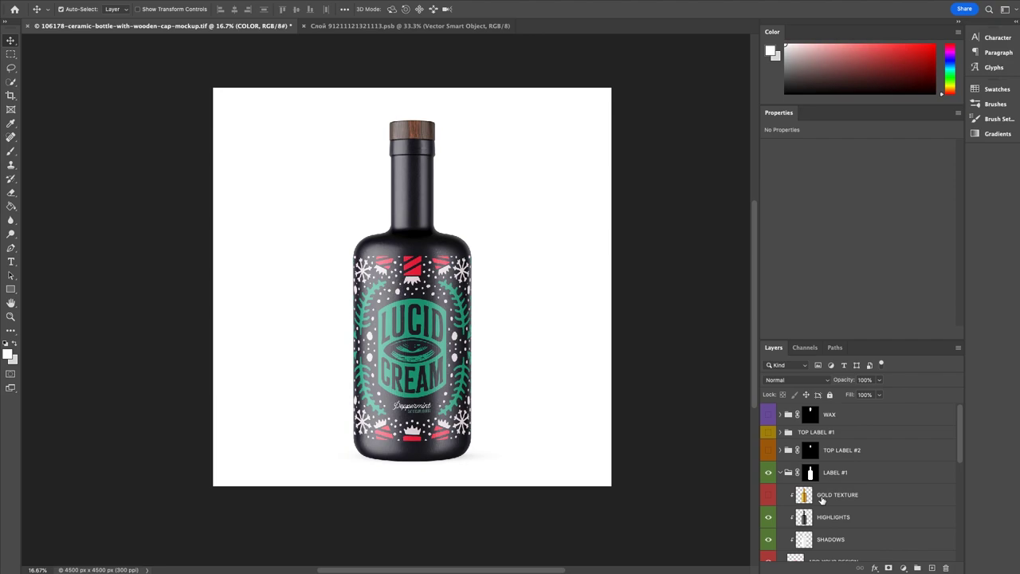
# - Add a dark #0f0e1a Color Overlay in Hard Light mode to the WOOD CAP layer, and reduce the overlay's opacity slightly
pyautogui.scroll(-2, 845, 494)
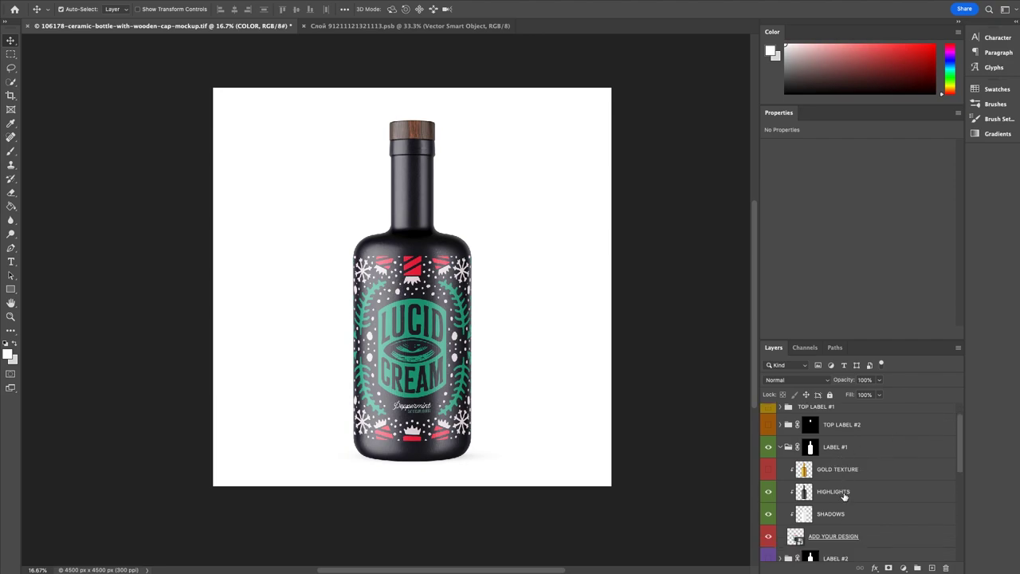
pyautogui.scroll(-10, 844, 495)
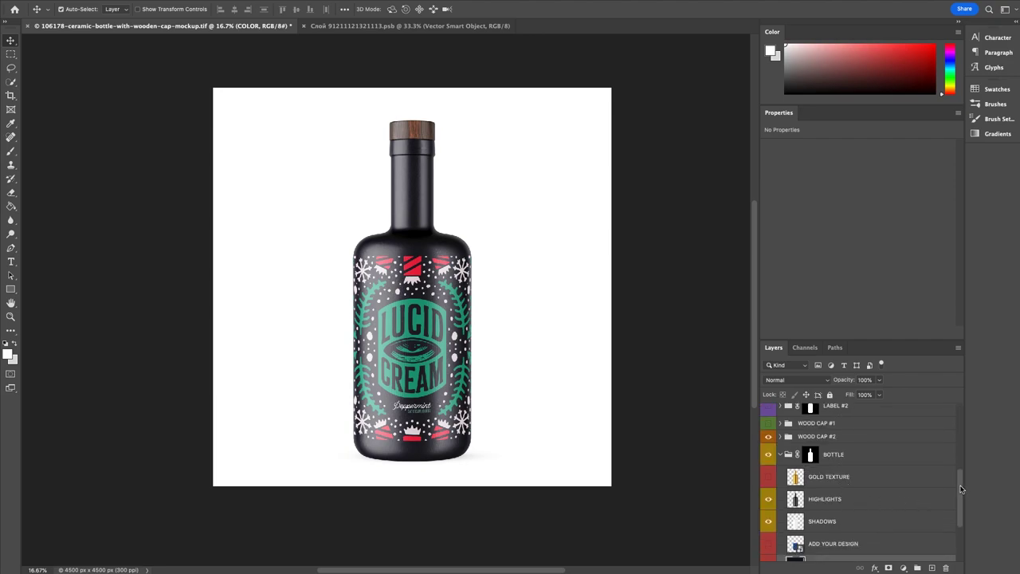
pyautogui.scroll(1, 876, 482)
pyautogui.click(779, 459)
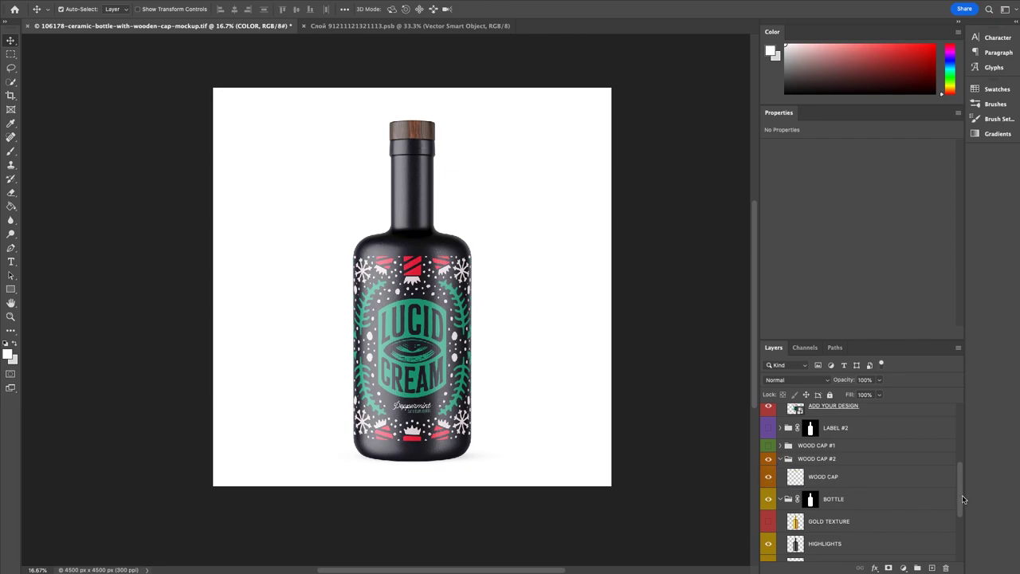
pyautogui.doubleClick(893, 482)
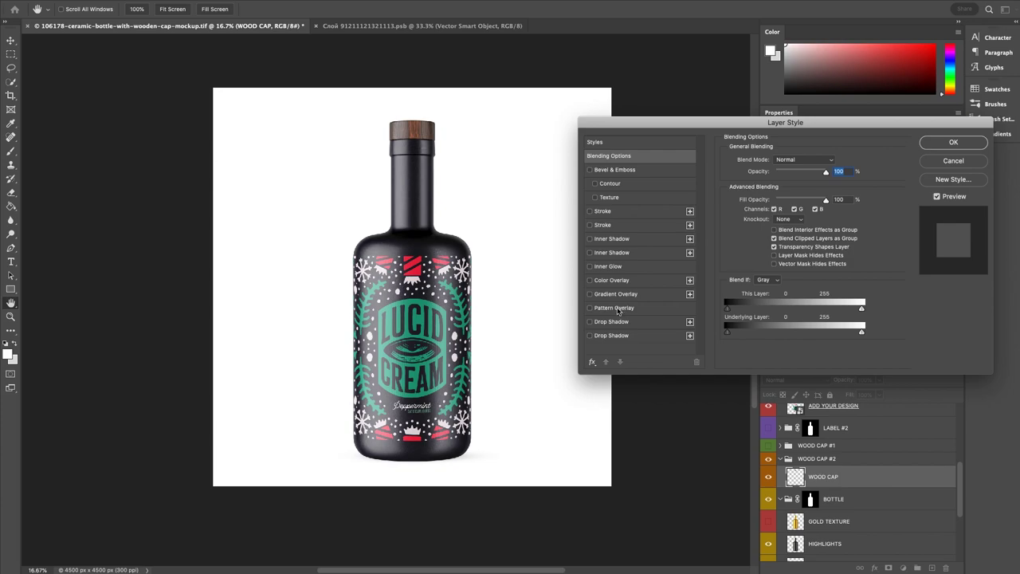
pyautogui.click(611, 281)
pyautogui.click(832, 161)
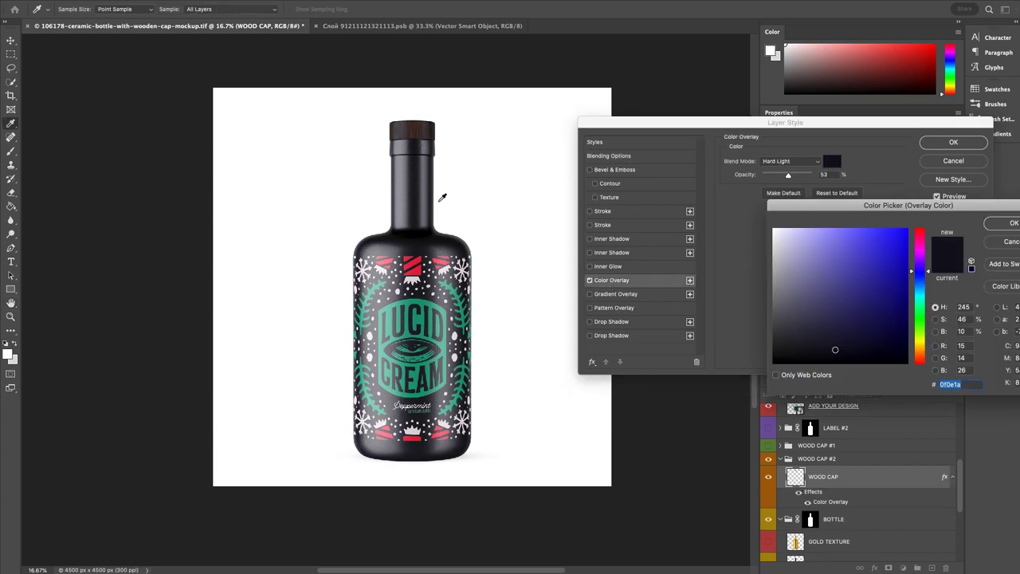
pyautogui.click(1012, 224)
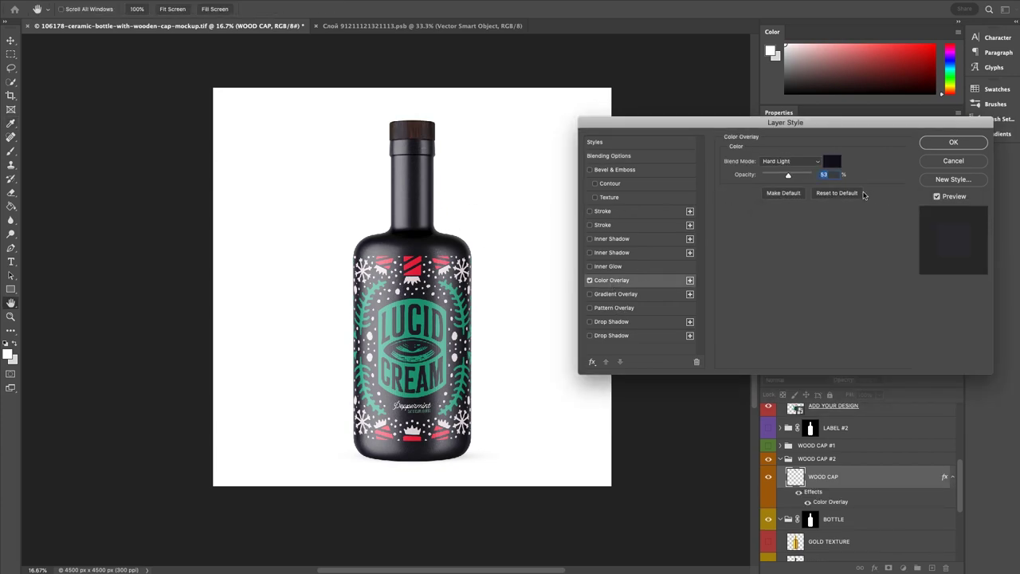
pyautogui.moveTo(788, 174); pyautogui.dragTo(786, 175)
pyautogui.click(953, 143)
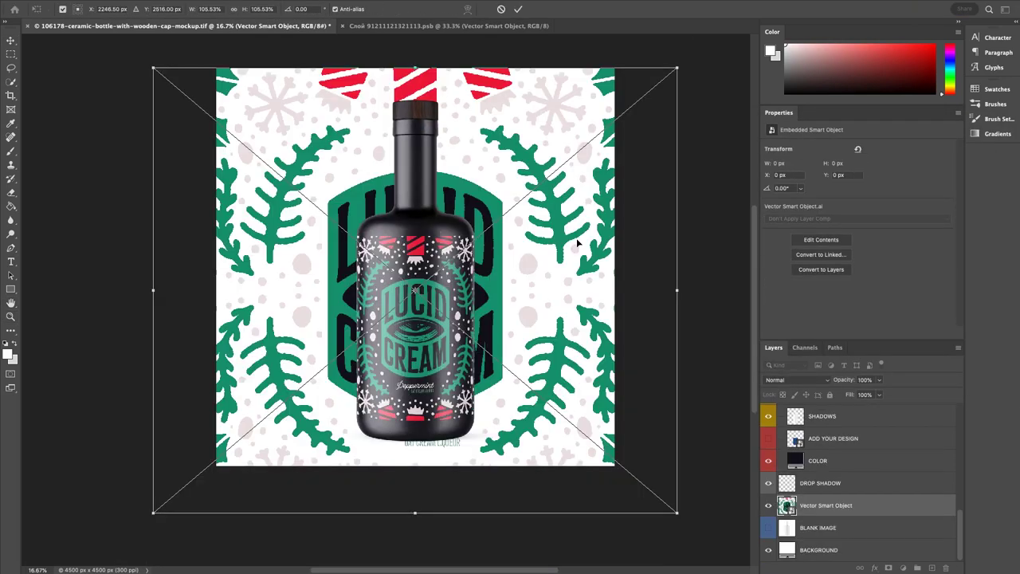
# - Place the label artwork behind the bottle at 105.53%, and scale the RSCO_Gouache_Paper texture to 170.05%, centred over the canvas
pyautogui.press('Return')
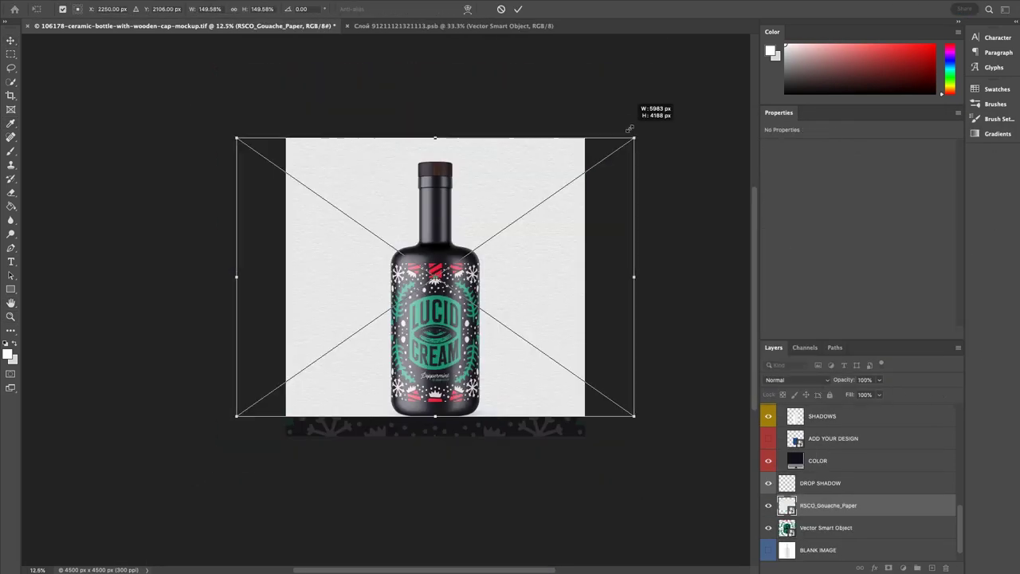
pyautogui.moveTo(630, 128); pyautogui.dragTo(661, 118)
pyautogui.moveTo(590, 243); pyautogui.dragTo(590, 251)
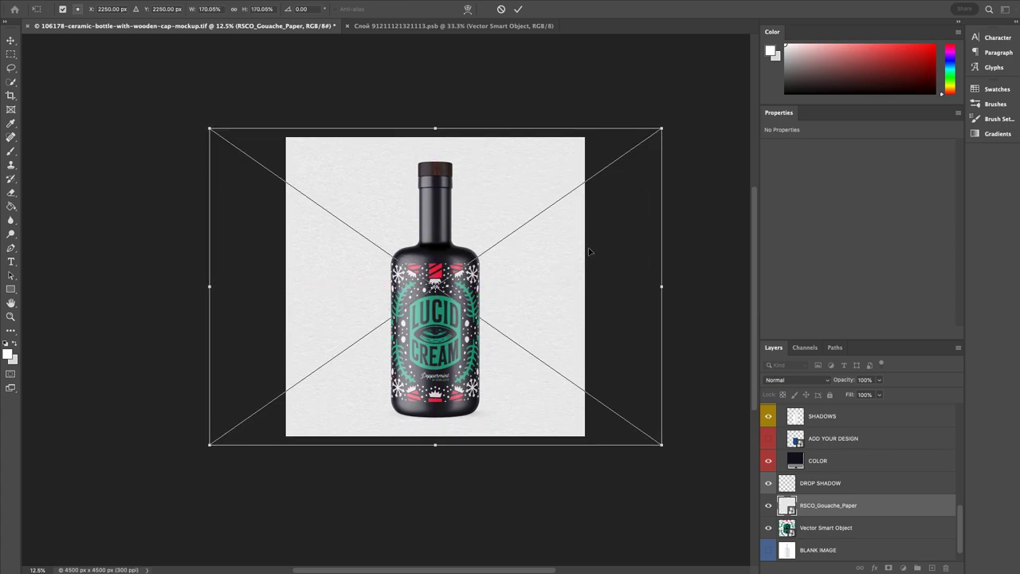
pyautogui.press('Return')
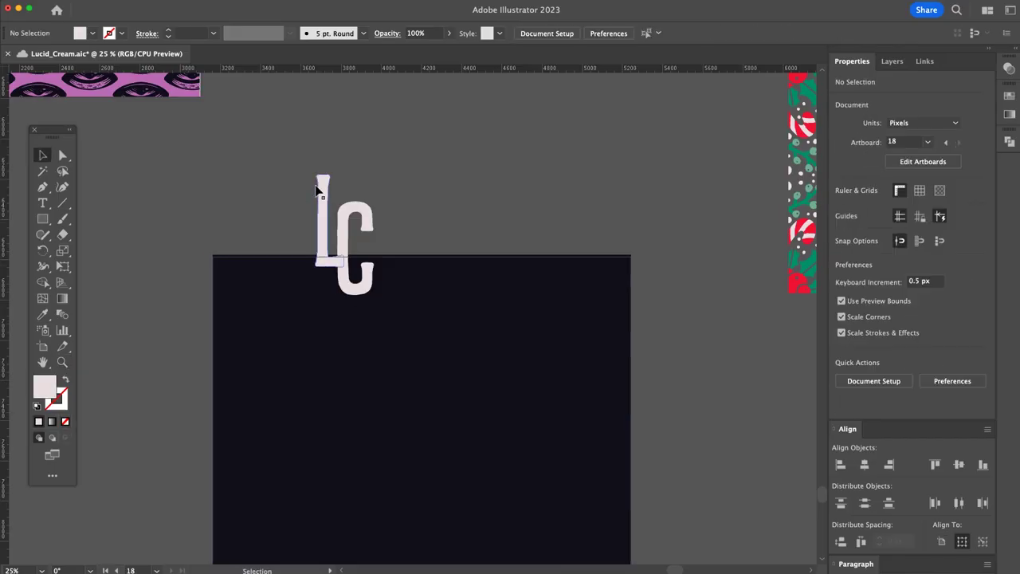
# - In Illustrator, group the L and C letters and move the group onto the dark artboard
pyautogui.click(355, 210)
pyautogui.press('super+g')
pyautogui.click(333, 183)
pyautogui.moveTo(348, 239); pyautogui.dragTo(397, 369)
pyautogui.press('super+minus')
pyautogui.scroll(-2, 398, 370)
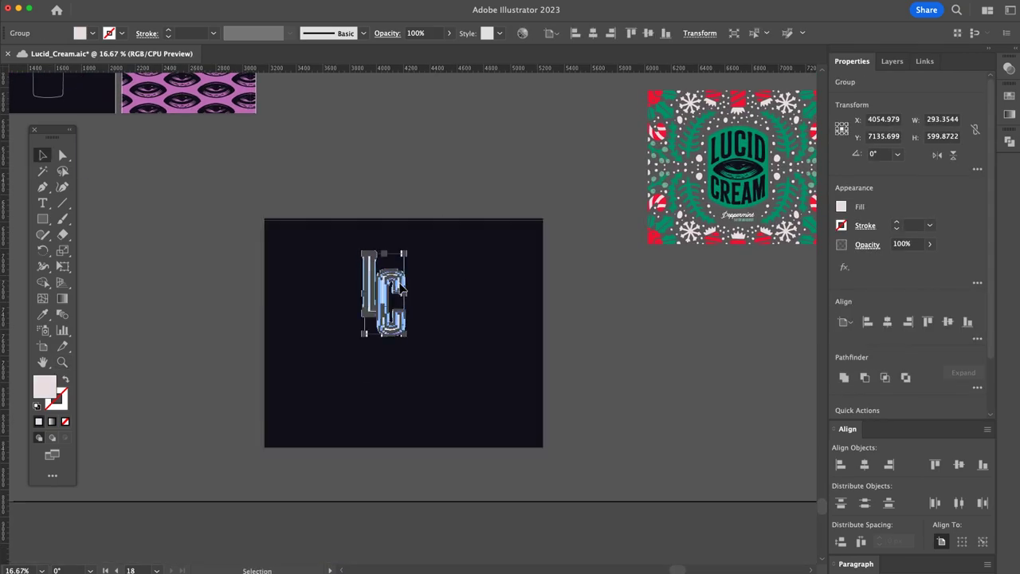
# - Centre the LC monogram horizontally and vertically on the dark artboard, and shift it slightly upward
pyautogui.moveTo(384, 301); pyautogui.dragTo(394, 328)
pyautogui.click(888, 322)
pyautogui.click(946, 322)
pyautogui.moveTo(425, 292); pyautogui.dragTo(436, 271)
pyautogui.click(652, 309)
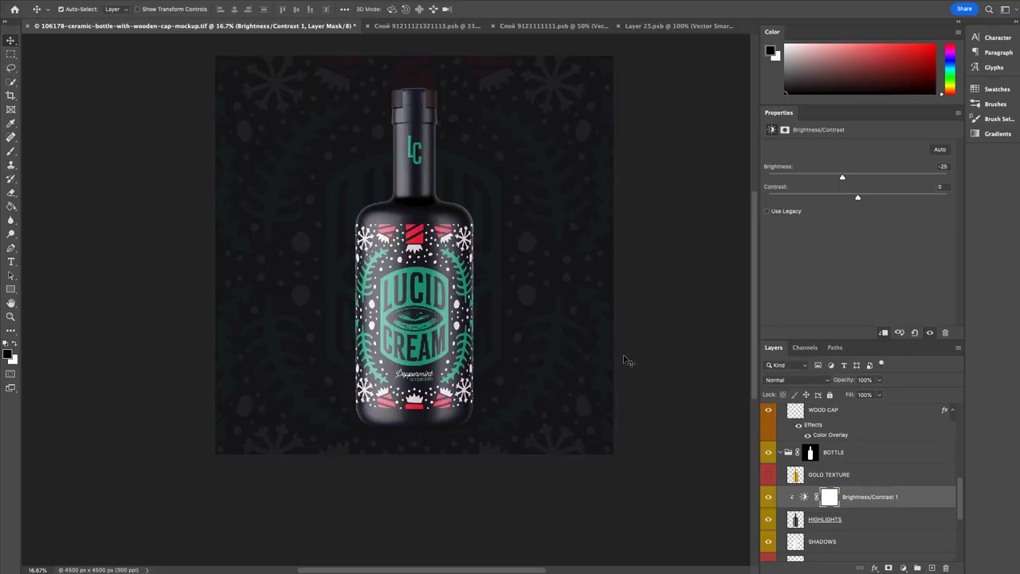
# - In Photoshop, add a layer mask to the bottle's HIGHLIGHTS layer and paint it black along the bottle's edges, using 16% brush opacity for softening
pyautogui.click(858, 518)
pyautogui.click(888, 568)
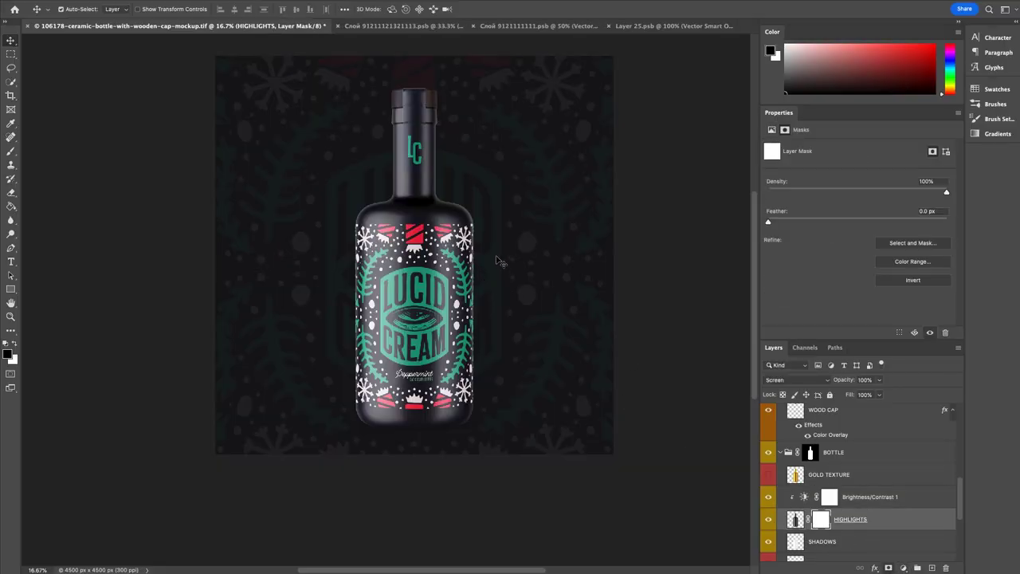
pyautogui.press('b')
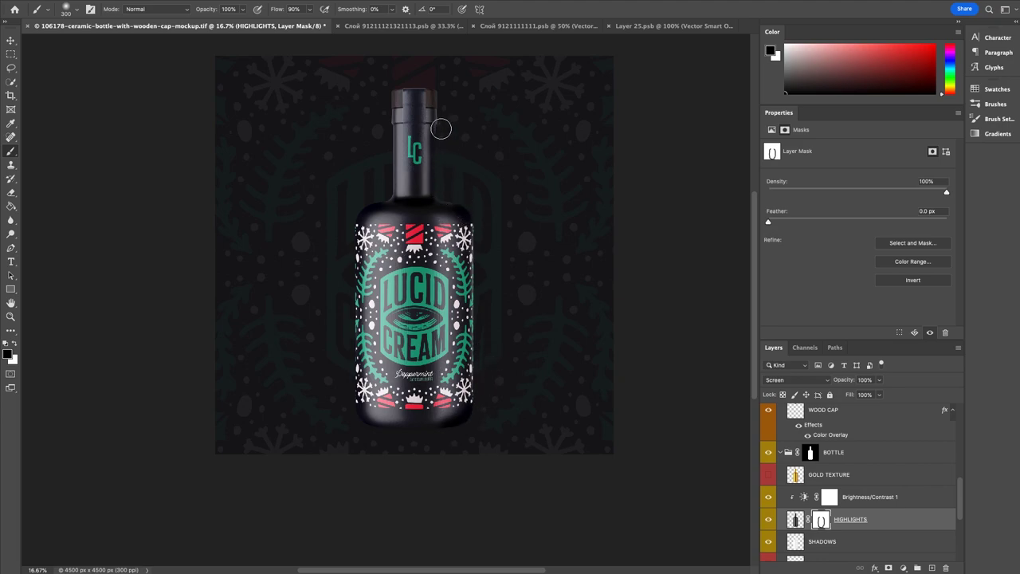
pyautogui.press('1')
pyautogui.press('6')
pyautogui.hotkey('ctrl', '+')
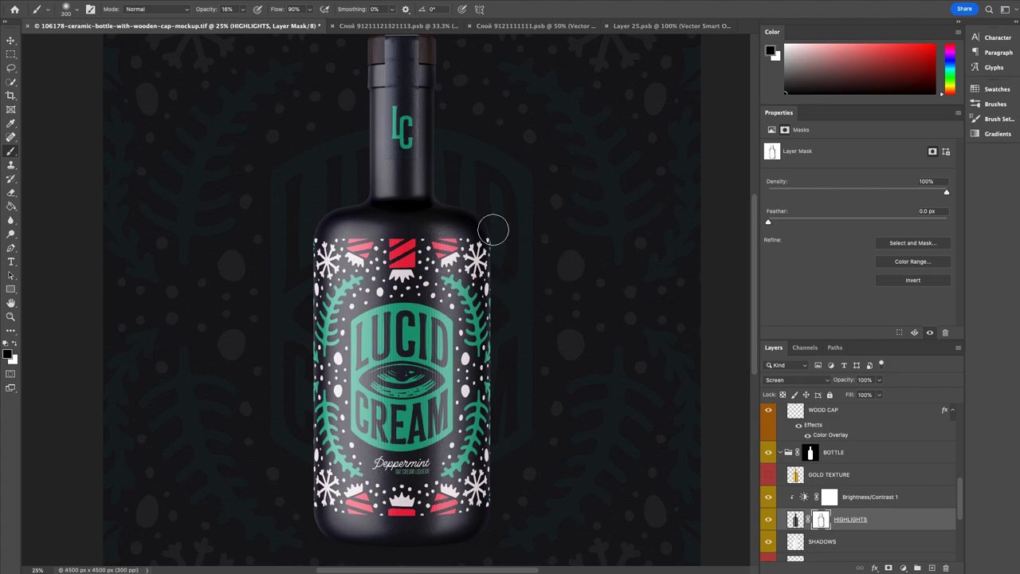
pyautogui.moveTo(450, 184); pyautogui.dragTo(463, 326)
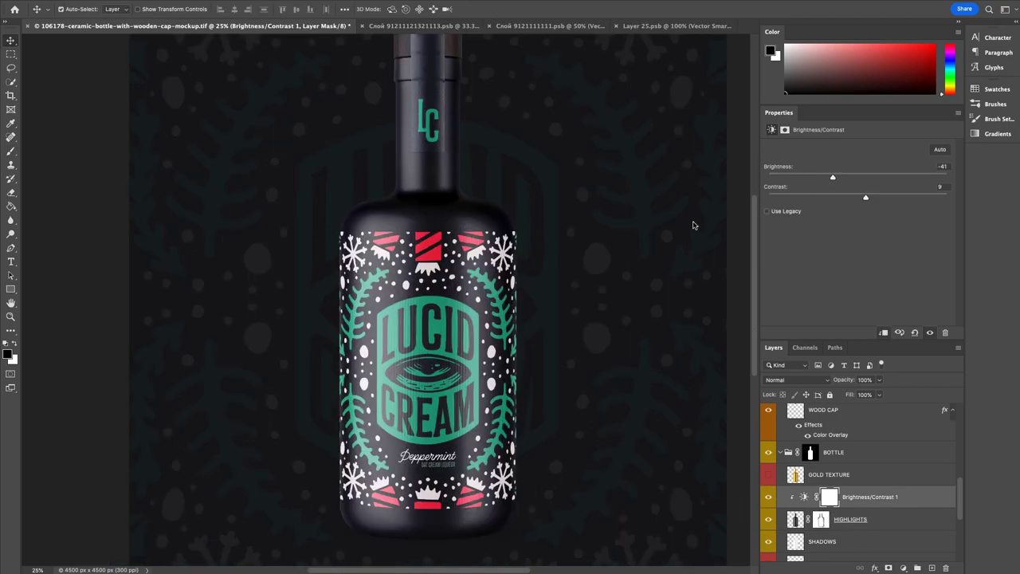
pyautogui.press('super+minus')
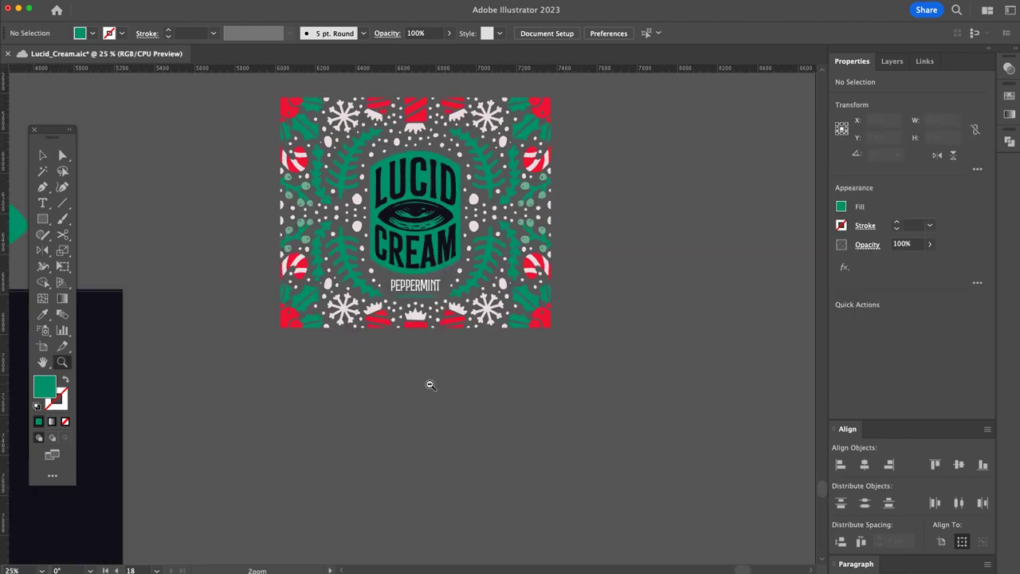
# - Select the full label artwork with the "PEPPERMINT" text in Illustrator and place it in Photoshop's label document at 219.08%
pyautogui.moveTo(430, 385); pyautogui.dragTo(462, 432)
pyautogui.press('v')
pyautogui.moveTo(654, 417); pyautogui.dragTo(284, 134)
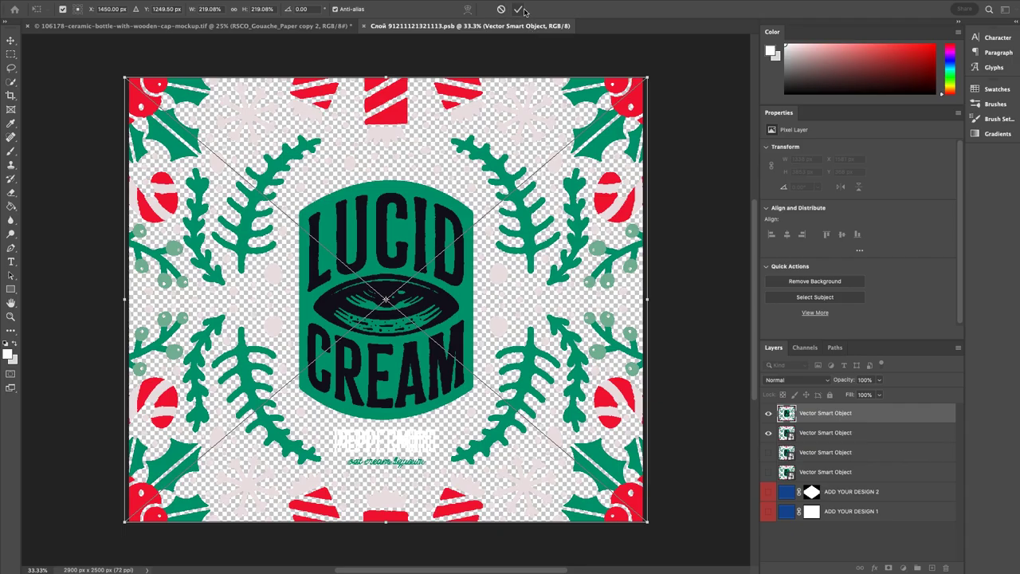
pyautogui.click(521, 10)
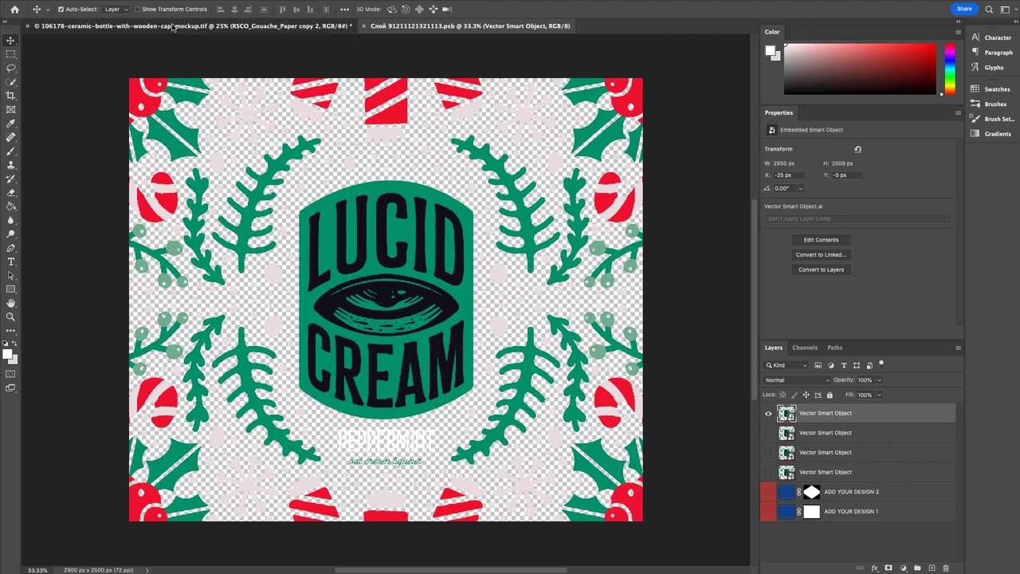
# - In the bottle mockup, set the WOOD CAP layer's Color Overlay opacity to 70%
pyautogui.click(172, 26)
pyautogui.press('z')
pyautogui.click(494, 459)
pyautogui.click(495, 462)
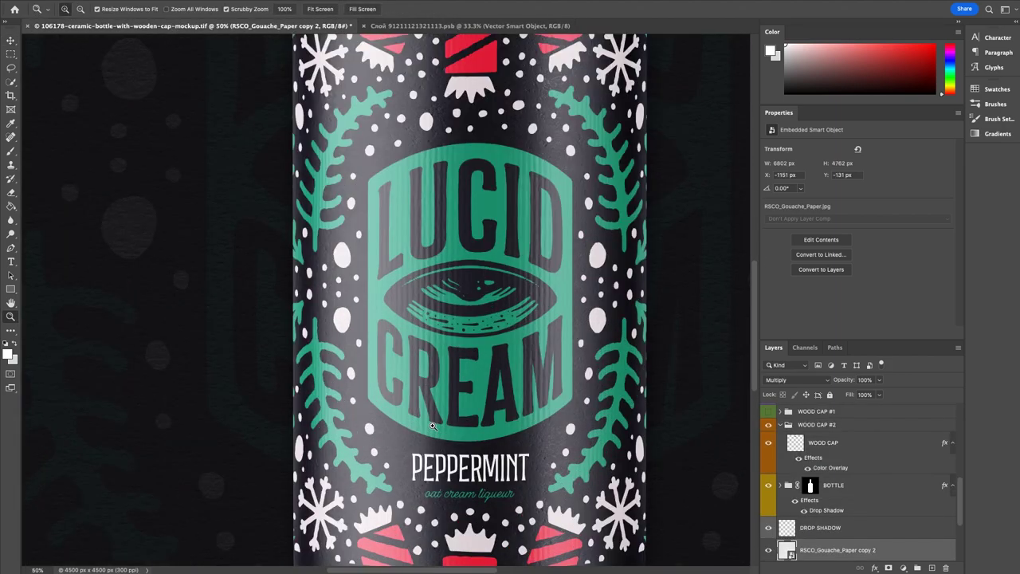
pyautogui.click(496, 464)
pyautogui.keyDown('alt'); pyautogui.click(496, 463); pyautogui.keyUp('alt')
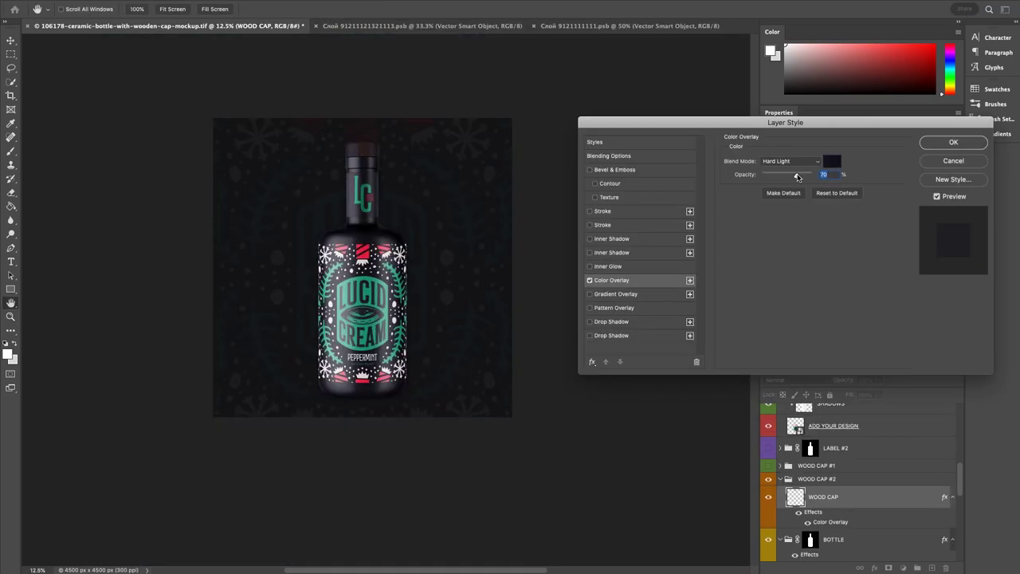
pyautogui.click(953, 142)
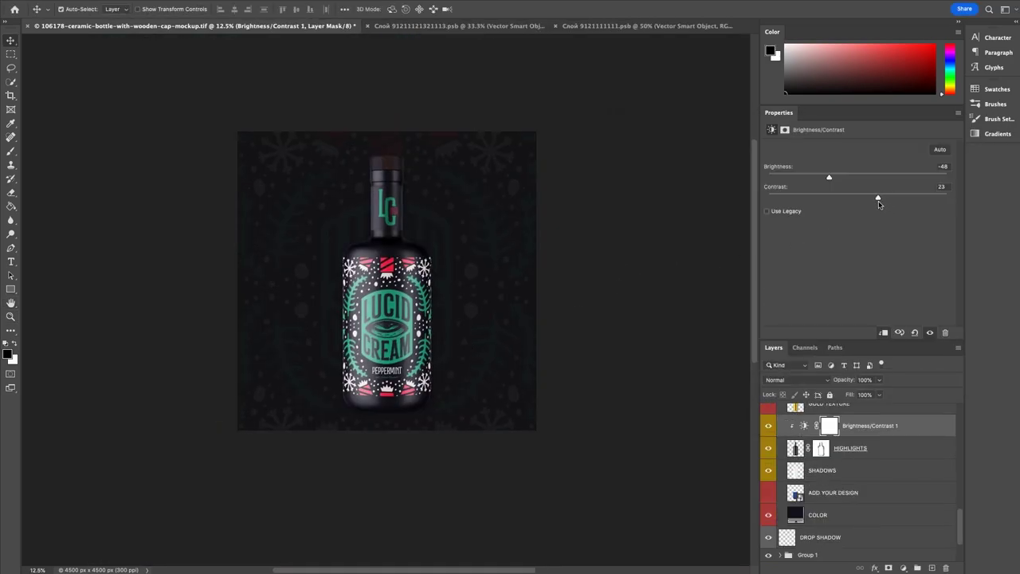
# - Toggle the visibility of the Brightness/Contrast 1 adjustment to compare the bottle with and without it
pyautogui.click(764, 426)
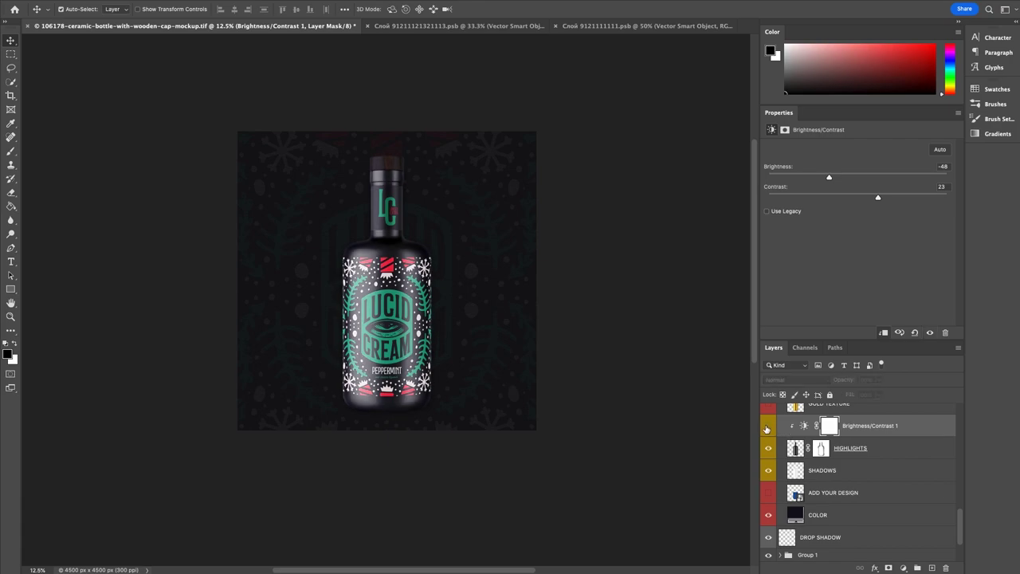
pyautogui.click(767, 428)
pyautogui.click(767, 429)
pyautogui.click(766, 429)
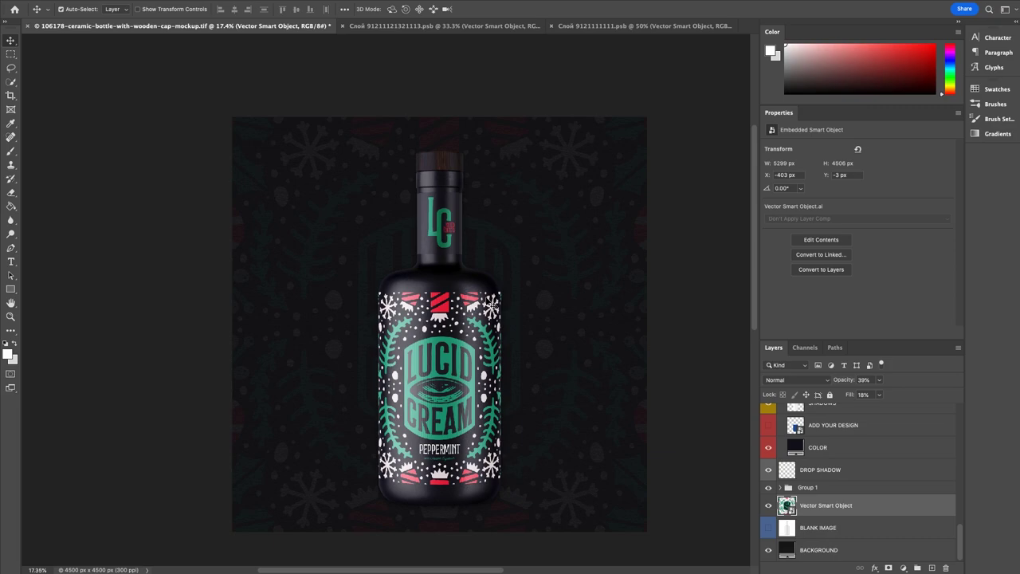
# - Examine the LC monogram on the bottle's neck and the Peppermint label at close range
pyautogui.press('z')
pyautogui.moveTo(442, 248); pyautogui.dragTo(464, 232)
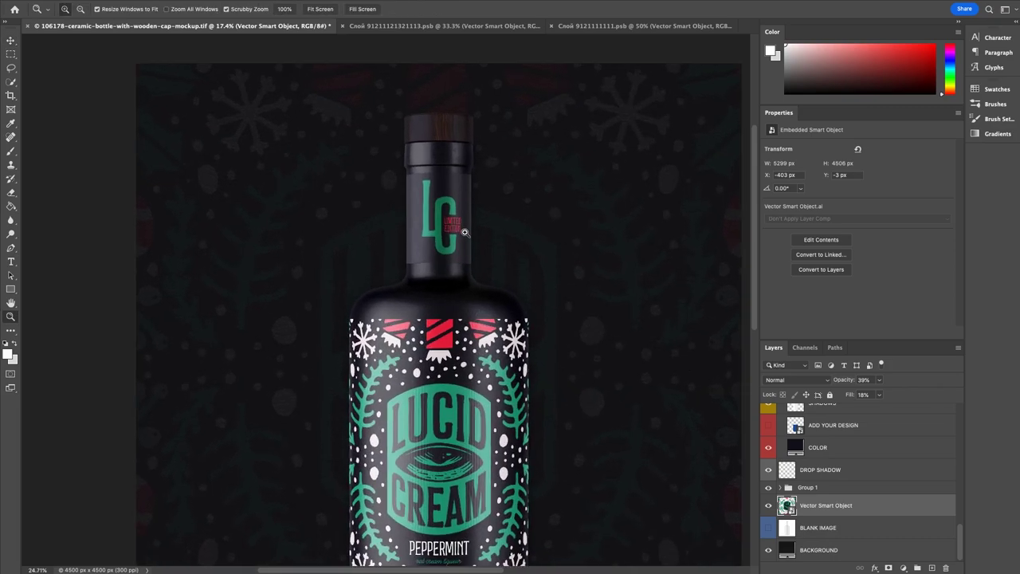
pyautogui.moveTo(467, 271); pyautogui.dragTo(456, 273)
pyautogui.click(426, 372)
pyautogui.click(425, 372)
pyautogui.click(425, 372)
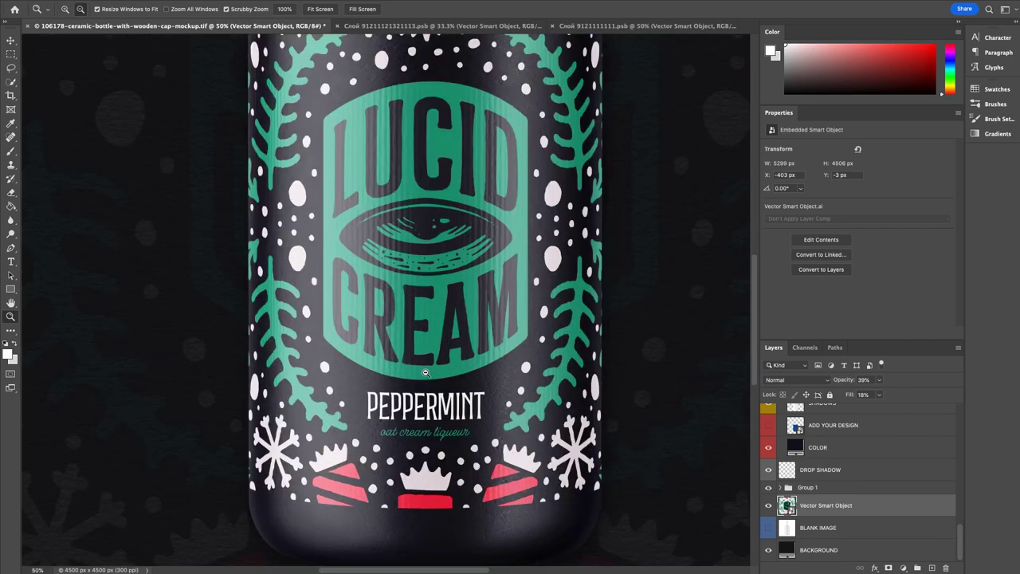